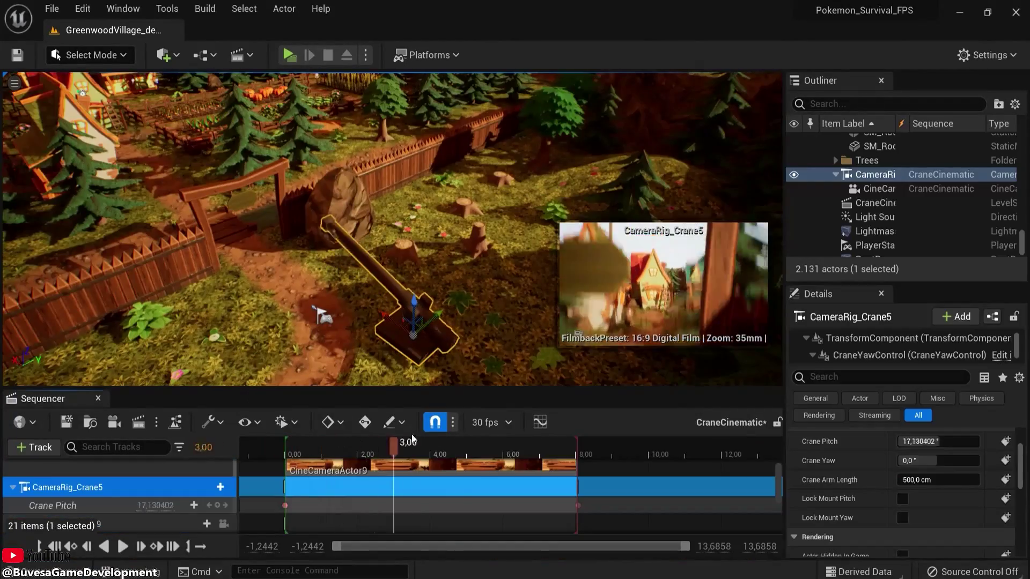
# Return the crane sequence to its start, and add a Current Position on Rail track to CameraRig_Rail1 in WellPathCinematic.
pyautogui.moveTo(412, 439); pyautogui.dragTo(286, 443)
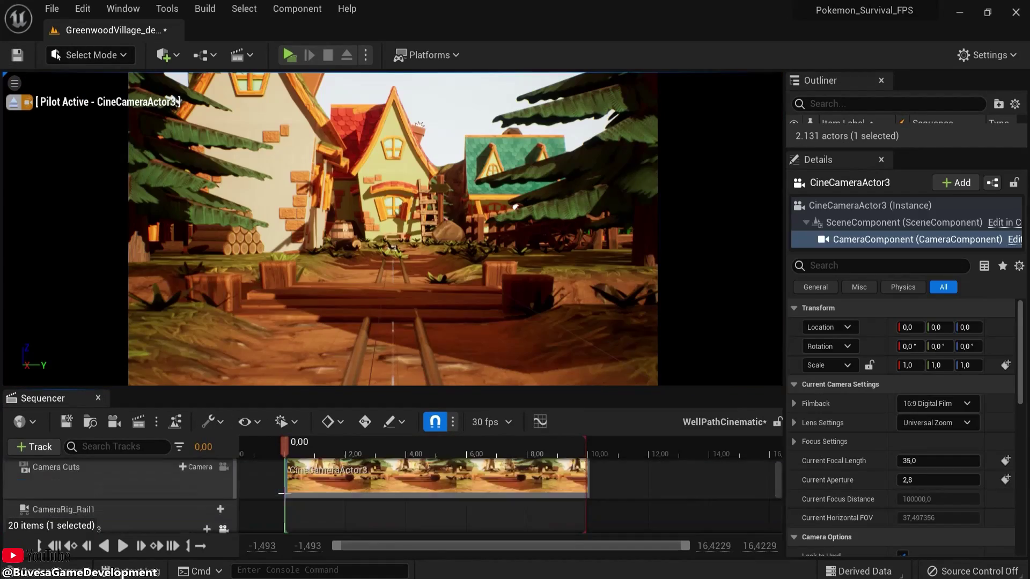
pyautogui.click(60, 488)
pyautogui.click(213, 487)
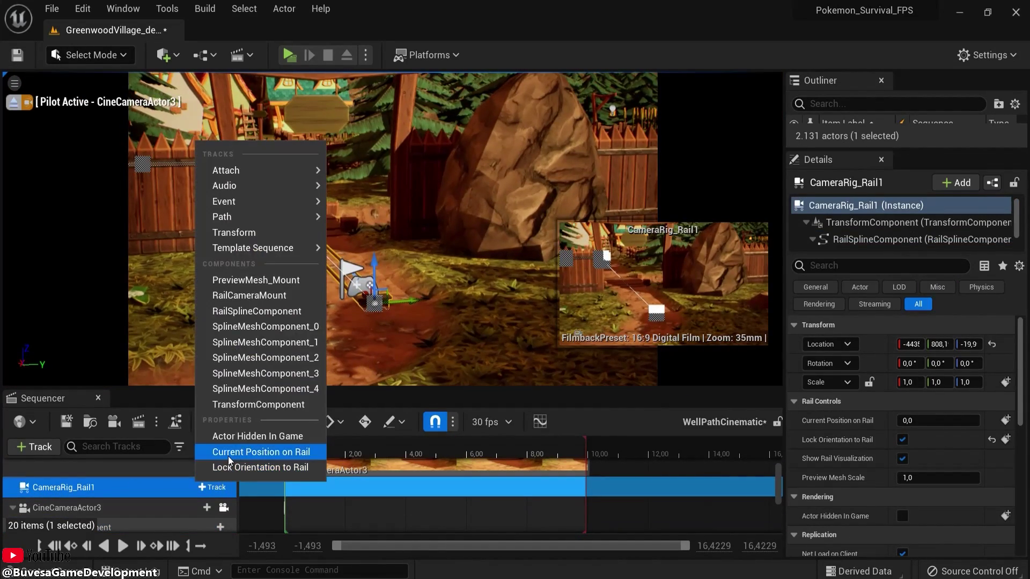
pyautogui.click(227, 452)
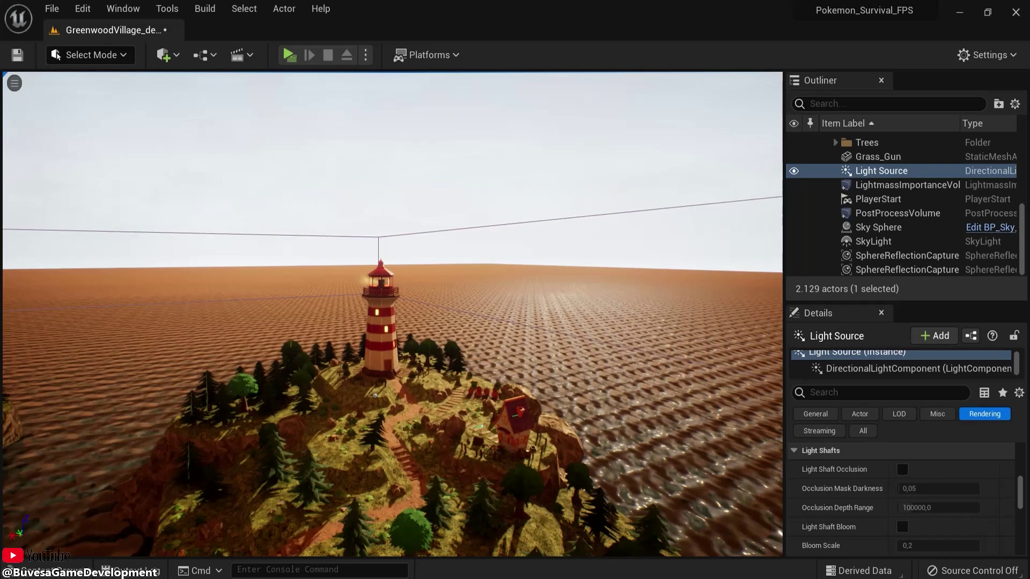
# Add a Cine Camera Actor to the level near the lighthouse island.
pyautogui.click(172, 55)
pyautogui.moveTo(231, 219)
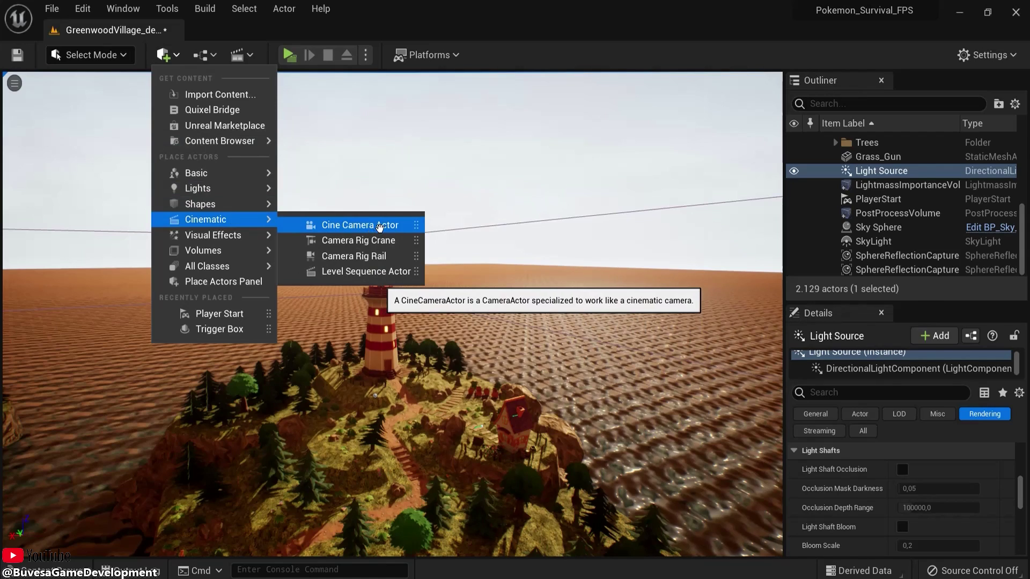
pyautogui.click(367, 224)
pyautogui.moveTo(460, 267); pyautogui.dragTo(496, 296, button='right')
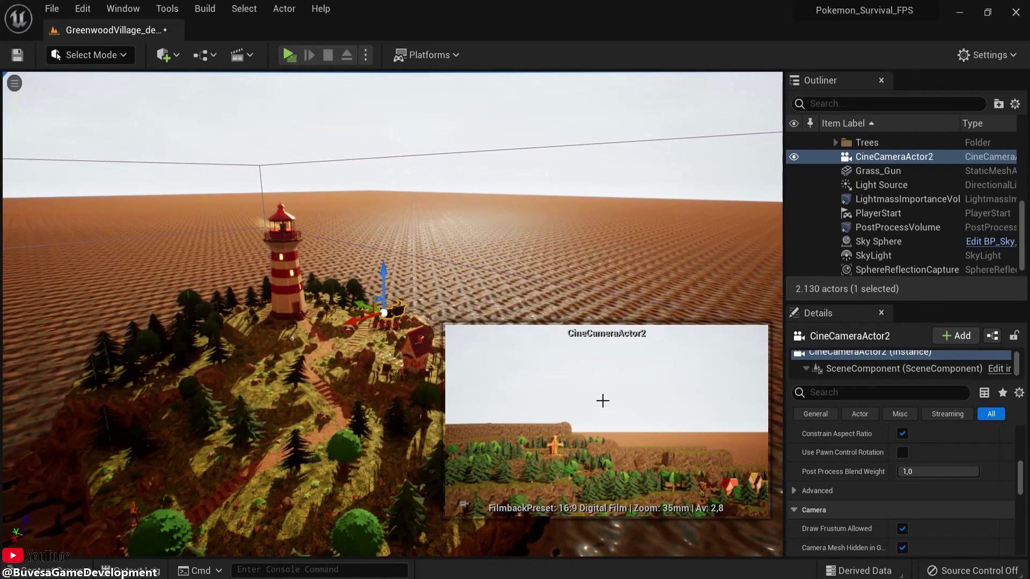
# Rotate and move the new cine camera until its preview frames the top of the lighthouse.
pyautogui.press('e')
pyautogui.moveTo(384, 333); pyautogui.dragTo(126, 231)
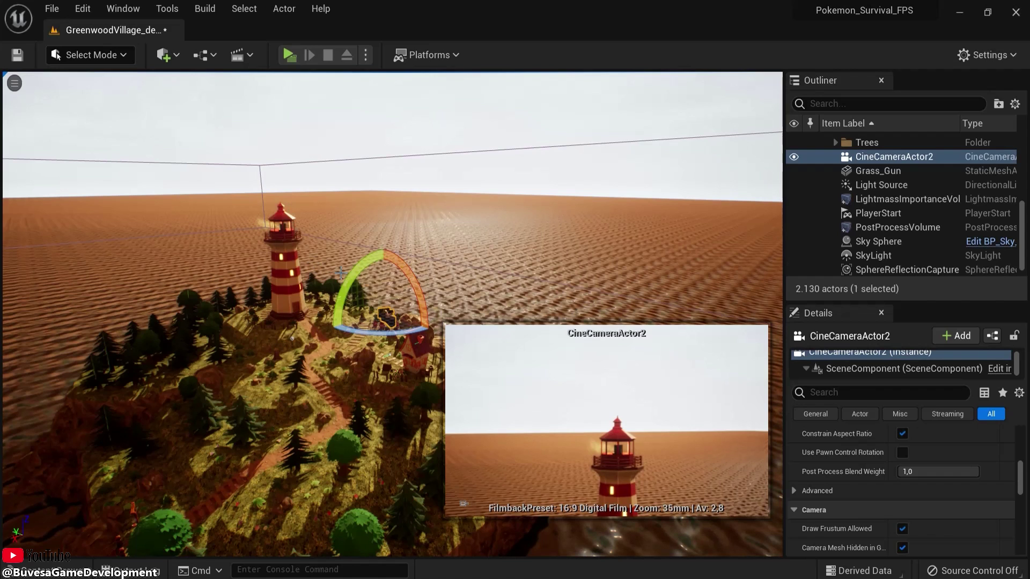
pyautogui.press('w')
pyautogui.moveTo(383, 270); pyautogui.dragTo(265, 262)
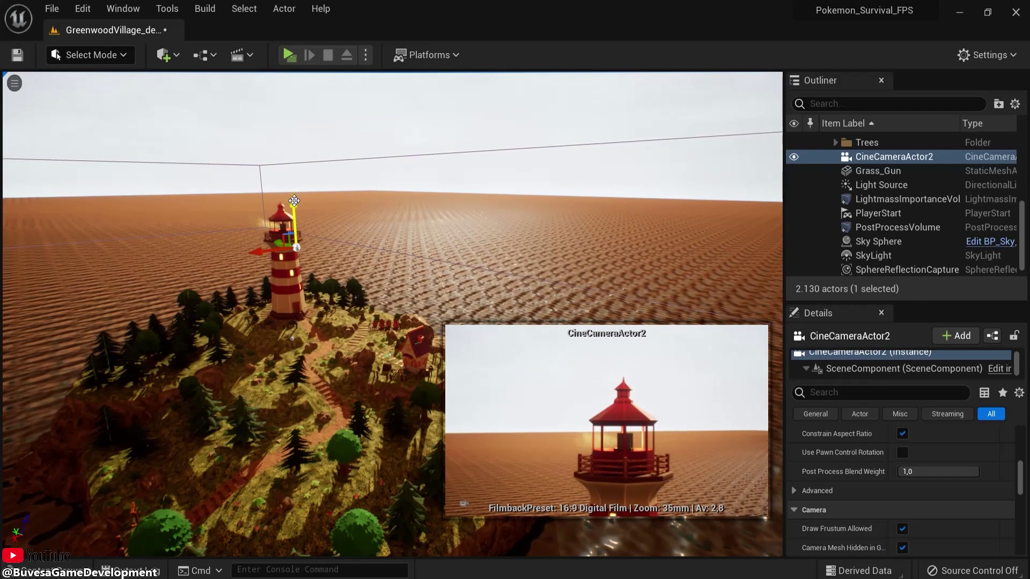
pyautogui.moveTo(294, 201); pyautogui.dragTo(295, 216)
pyautogui.moveTo(399, 210); pyautogui.dragTo(371, 202, button='right')
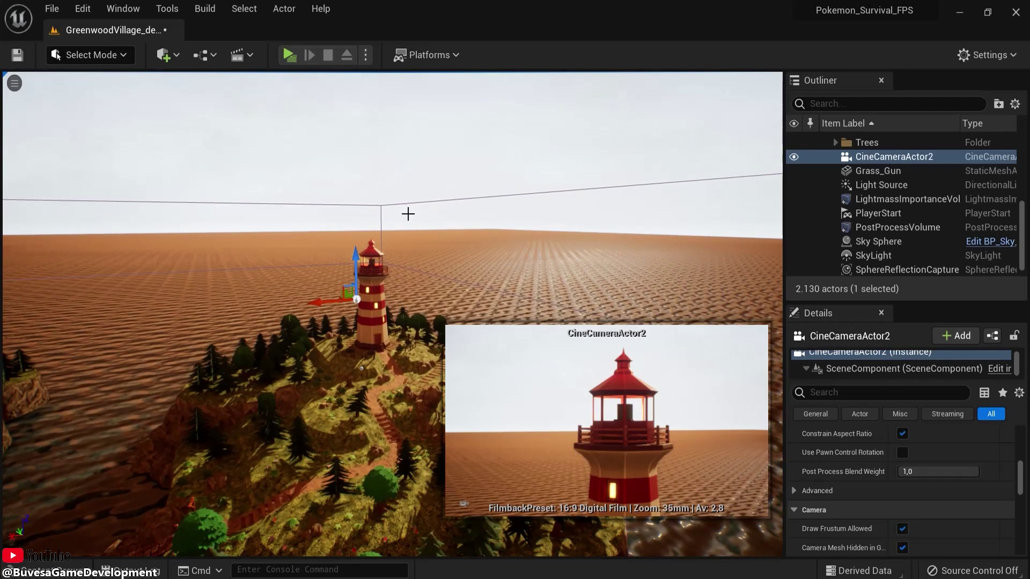
# Create a level sequence and save it as LightHouseCinematic in the Content folder.
pyautogui.click(240, 56)
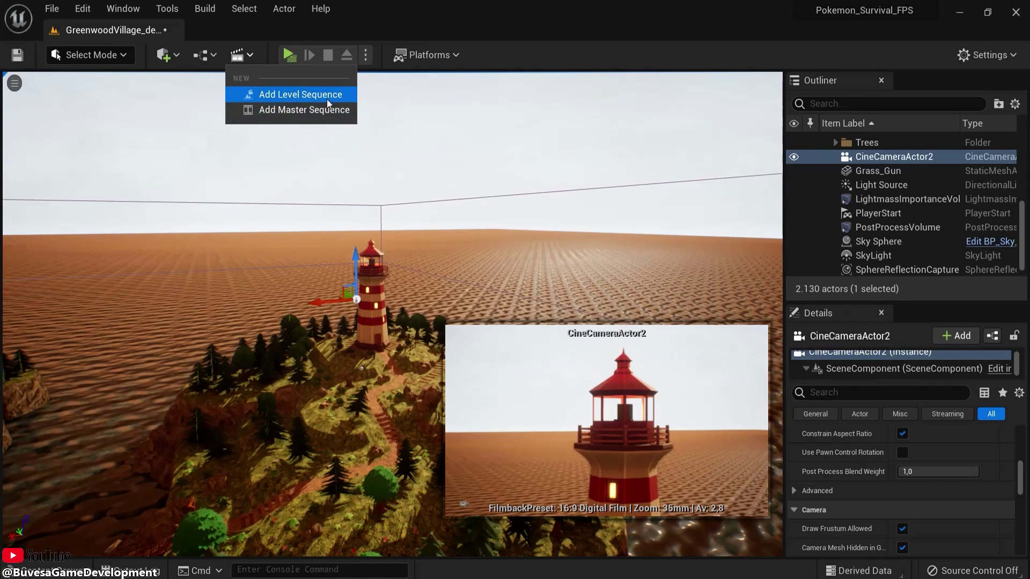
pyautogui.click(295, 96)
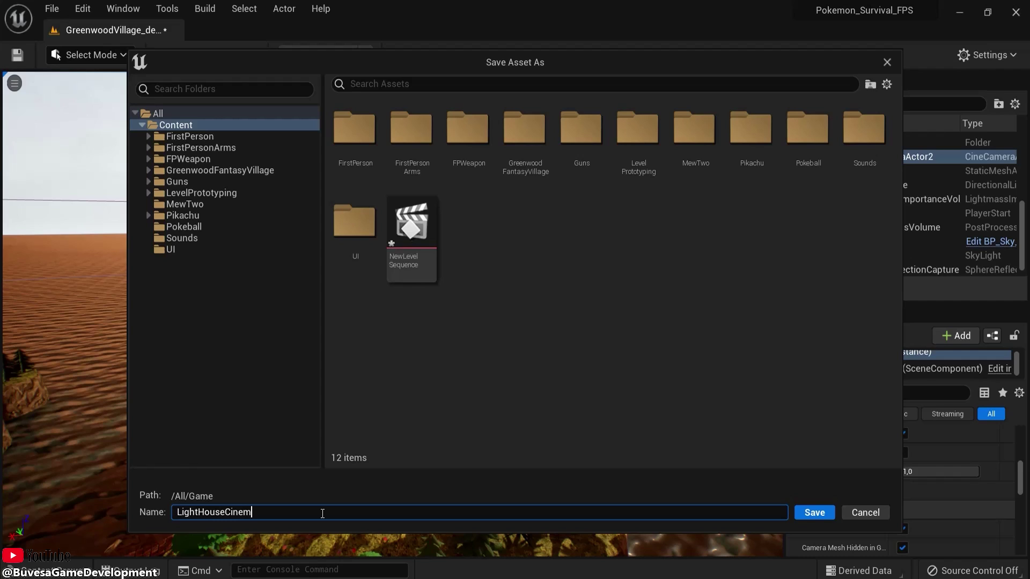
pyautogui.click(802, 511)
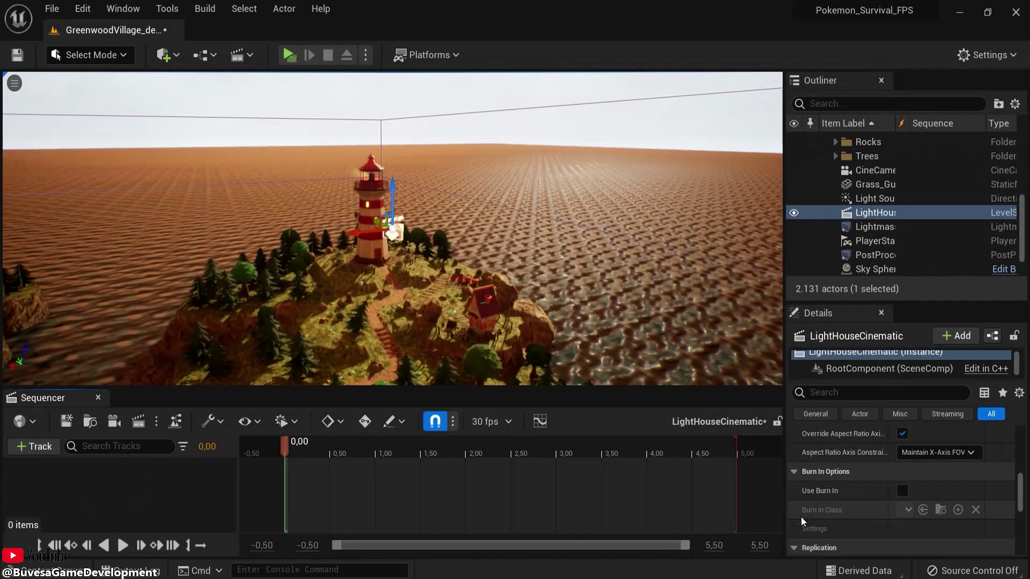
# Move CineCameraActor2 sideways over the open water, away from the lighthouse, to a Y location of about -27040.
pyautogui.click(878, 213)
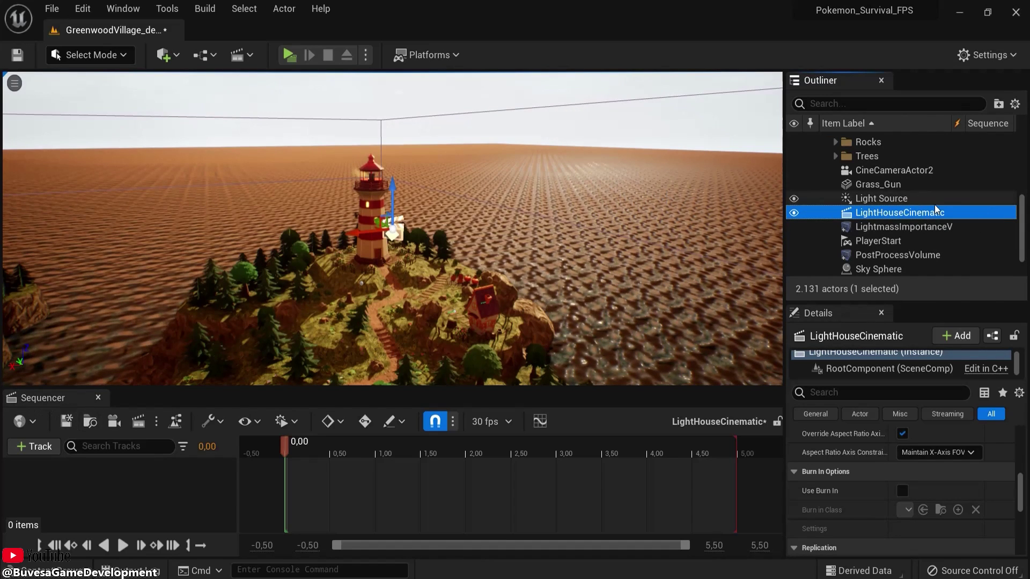
pyautogui.click(893, 170)
pyautogui.press('f')
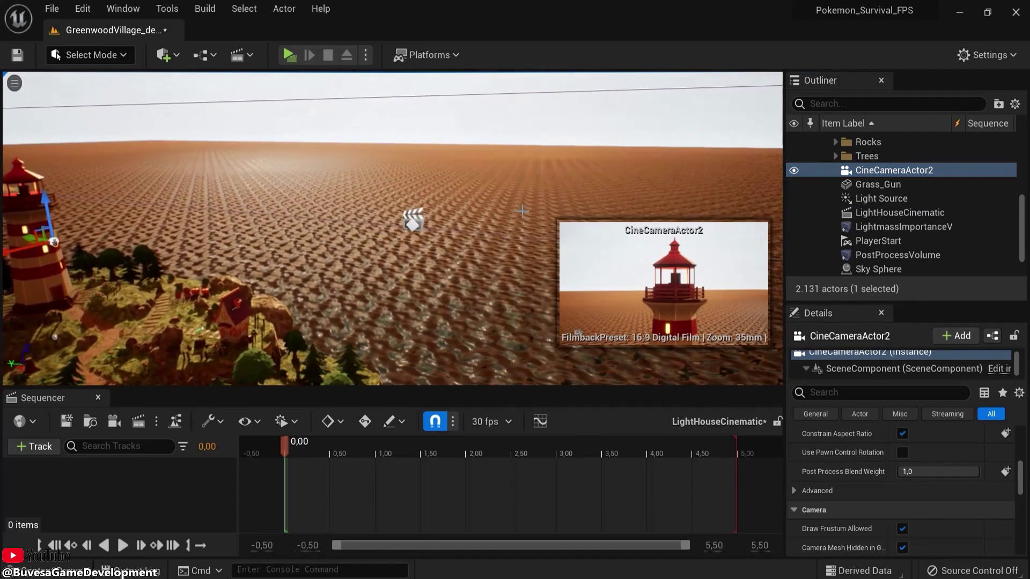
pyautogui.moveTo(522, 211); pyautogui.dragTo(474, 213, button='right')
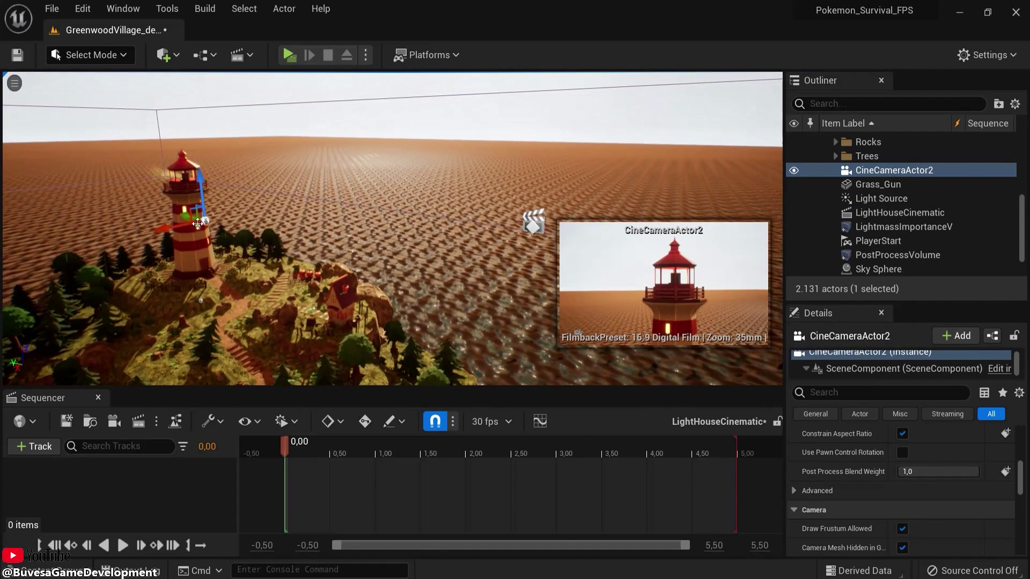
pyautogui.moveTo(197, 218); pyautogui.dragTo(1027, 443)
pyautogui.moveTo(422, 223); pyautogui.dragTo(662, 180, button='right')
pyautogui.moveTo(192, 285); pyautogui.dragTo(588, 179)
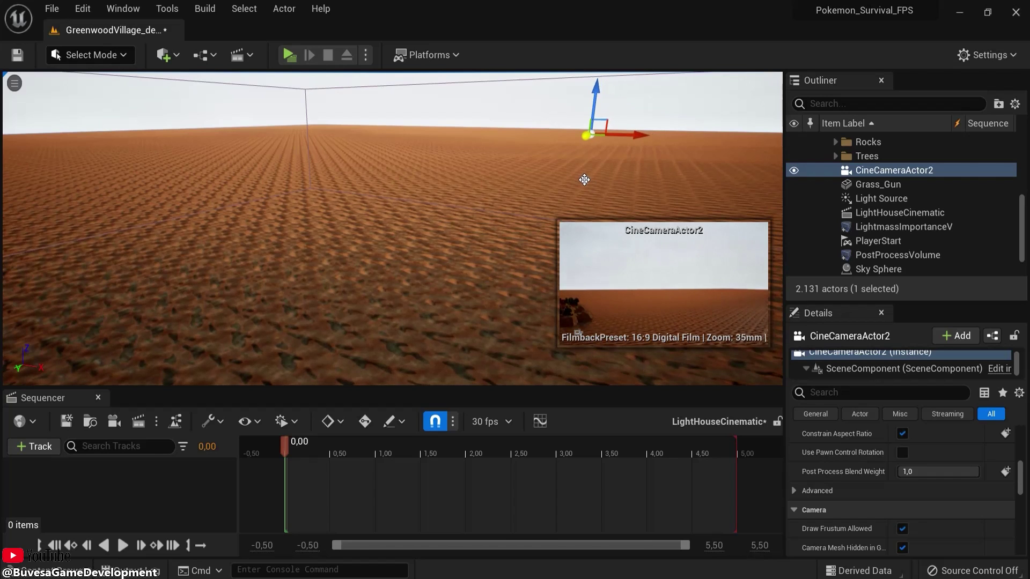
# Add CineCameraActor2 to the LightHouseCinematic sequence and stop piloting it in the viewport.
pyautogui.click(24, 449)
pyautogui.moveTo(95, 208)
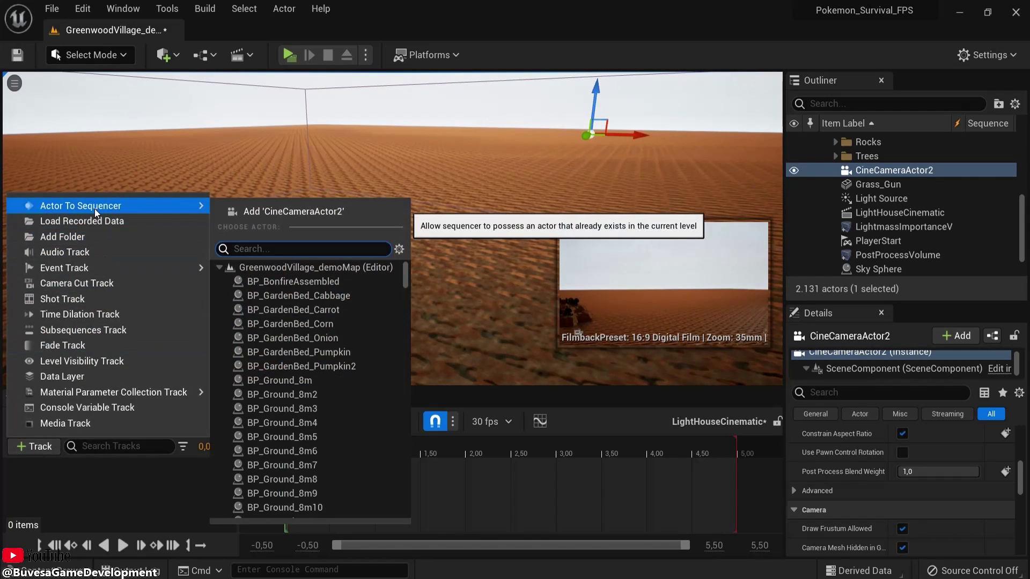
pyautogui.click(297, 211)
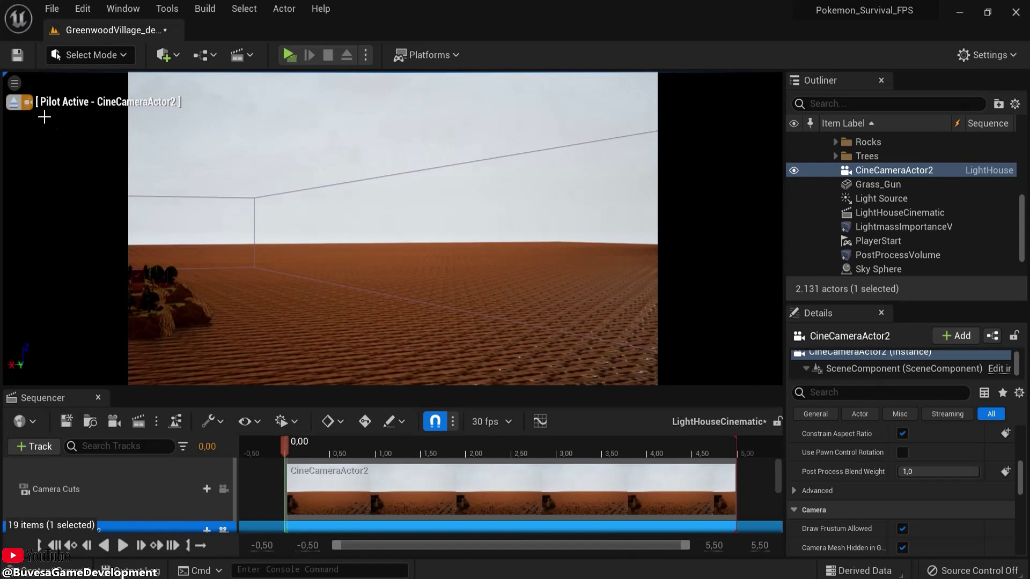
pyautogui.click(14, 102)
pyautogui.moveTo(467, 158); pyautogui.dragTo(501, 177, button='right')
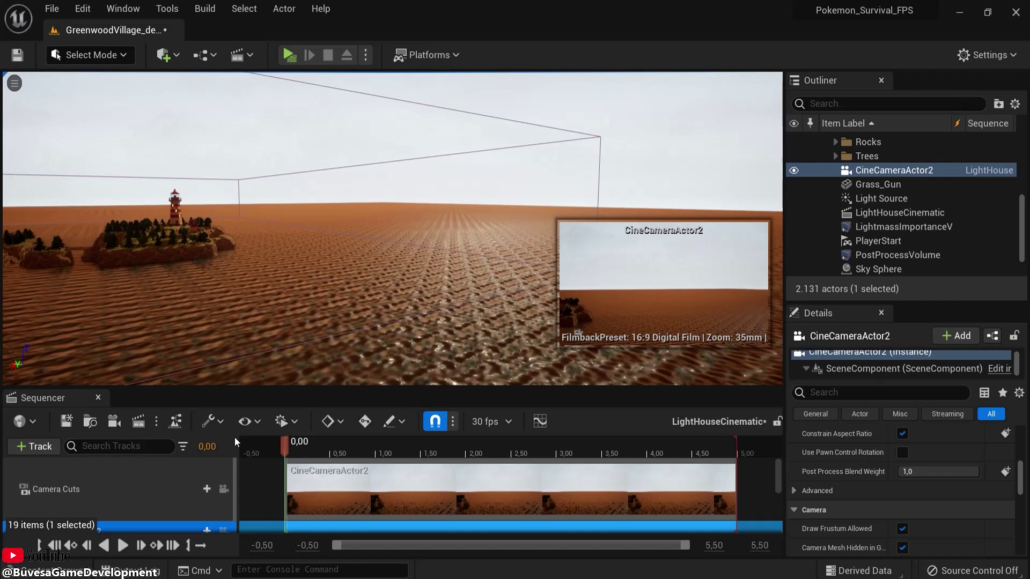
# Key the camera's Transform at time 0,00 in the sequence.
pyautogui.scroll(-2, 211, 488)
pyautogui.scroll(-1, 84, 488)
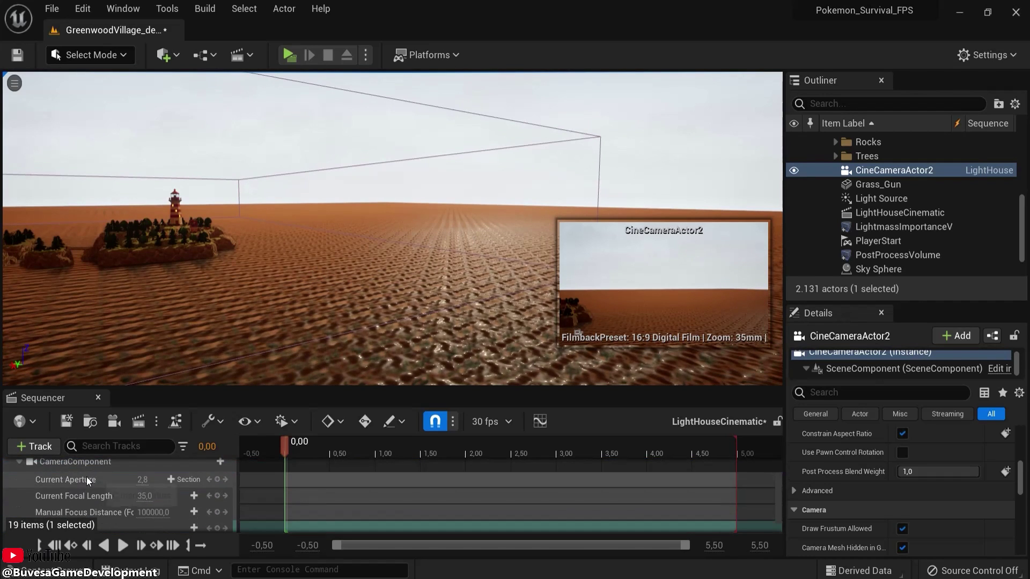
pyautogui.scroll(-1, 118, 491)
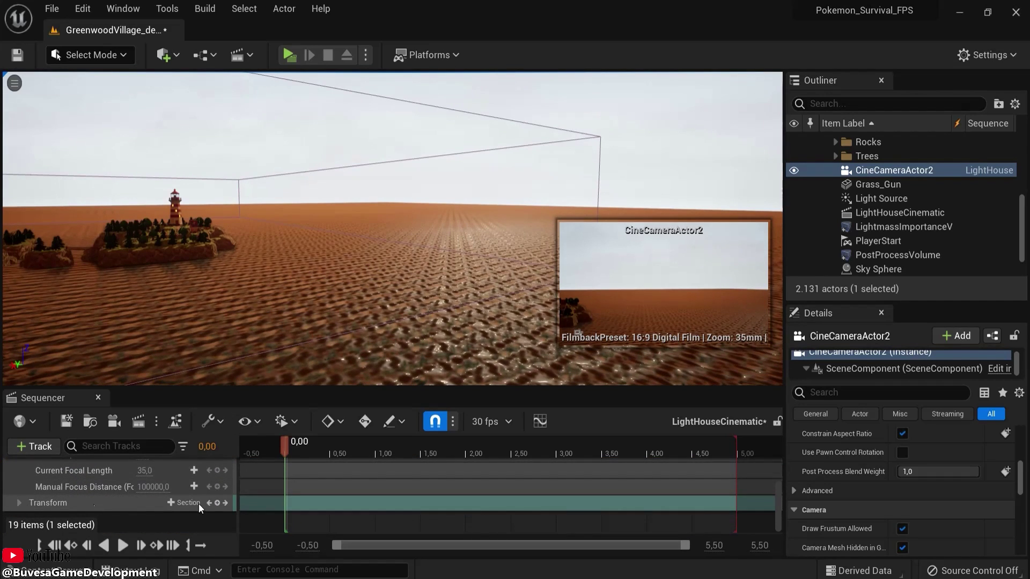
pyautogui.click(218, 503)
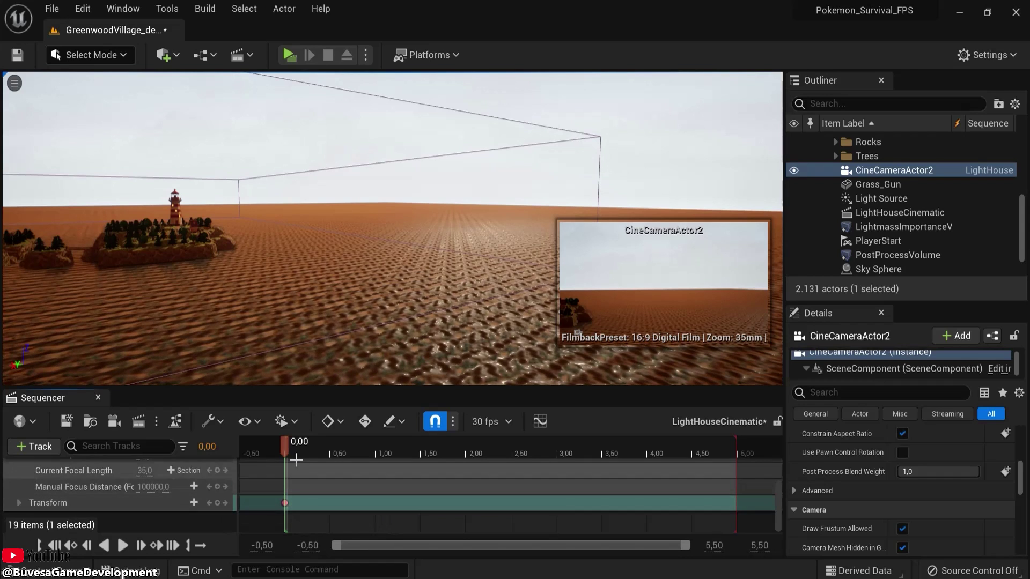
# Move the playhead to 5,00 and show the sequence time in seconds.
pyautogui.moveTo(284, 446); pyautogui.dragTo(664, 440)
pyautogui.moveTo(729, 436); pyautogui.dragTo(740, 436)
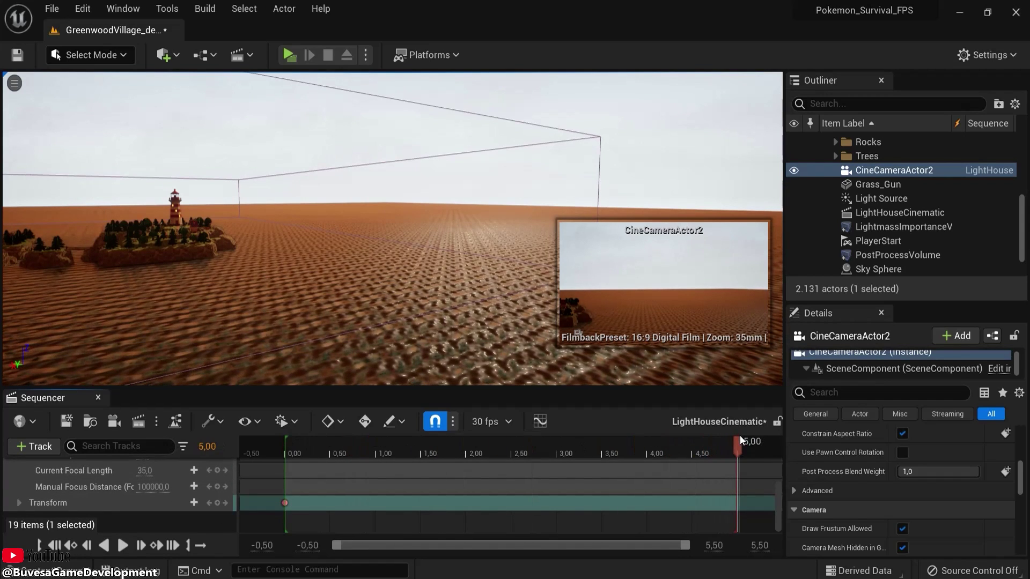
pyautogui.click(490, 427)
pyautogui.moveTo(556, 366)
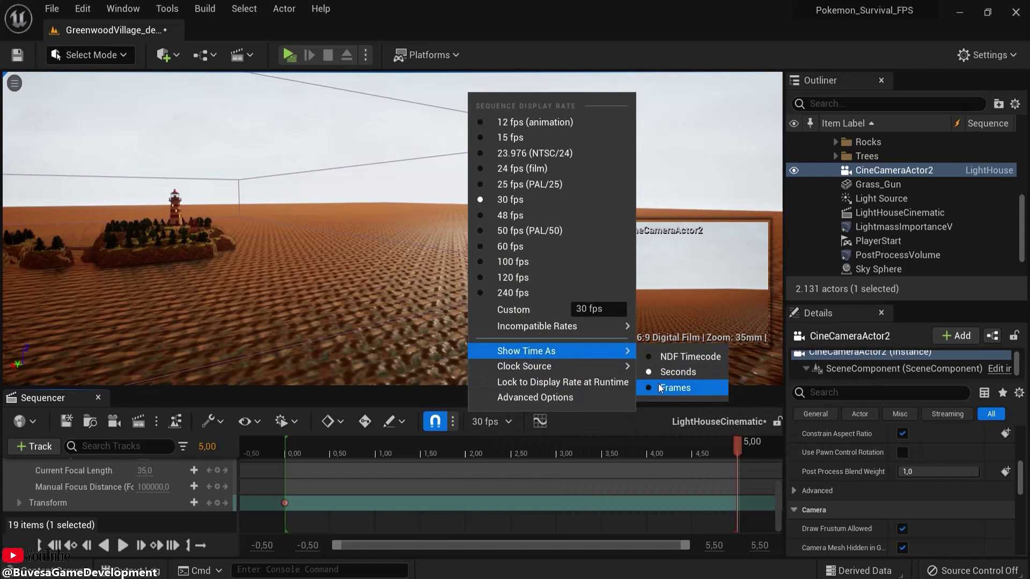
pyautogui.click(671, 377)
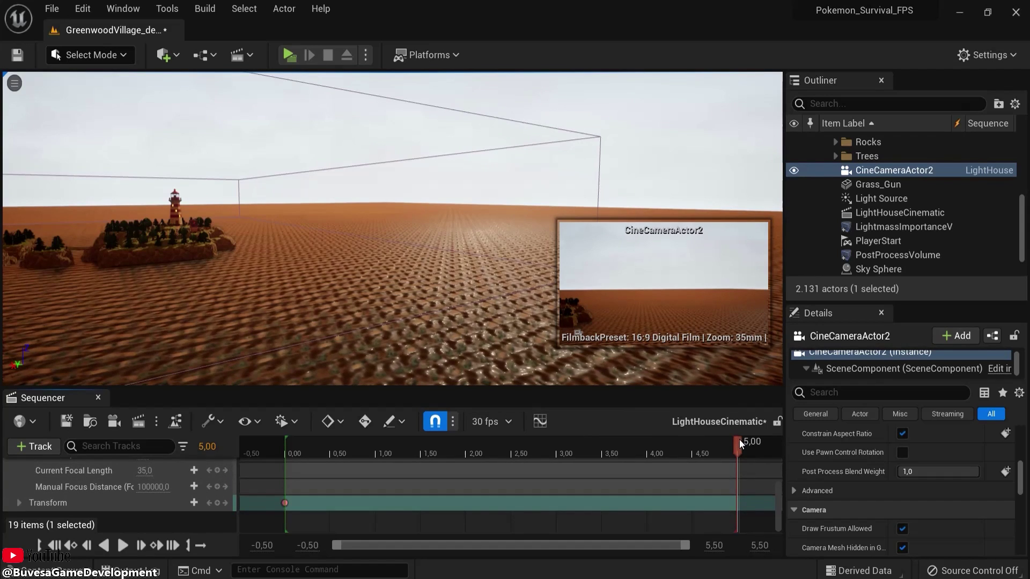
# Key the camera's Location at 5,0333 with Y at about -3866 to frame the lighthouse, and scrub back to the start.
pyautogui.click(19, 503)
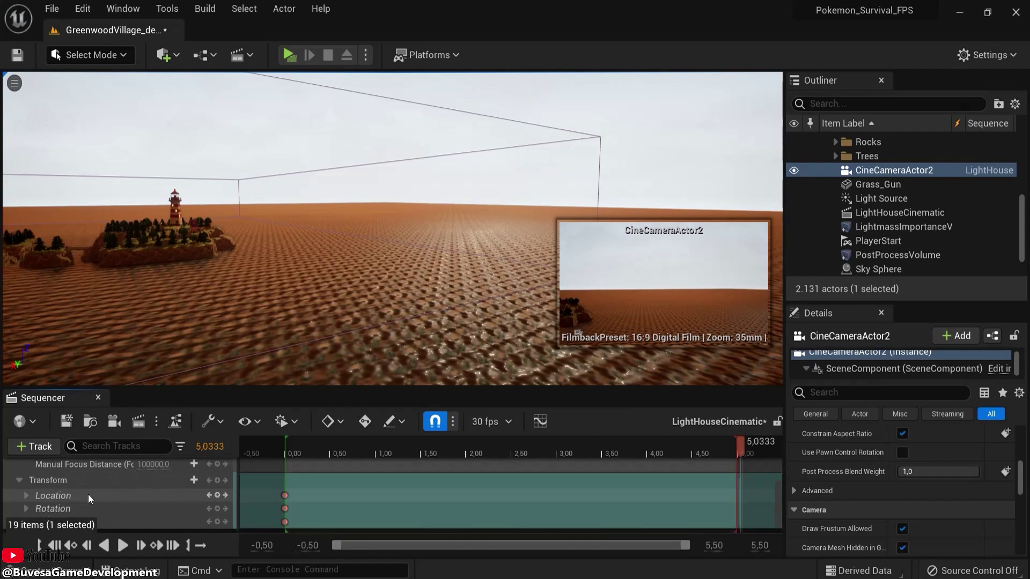
pyautogui.click(26, 477)
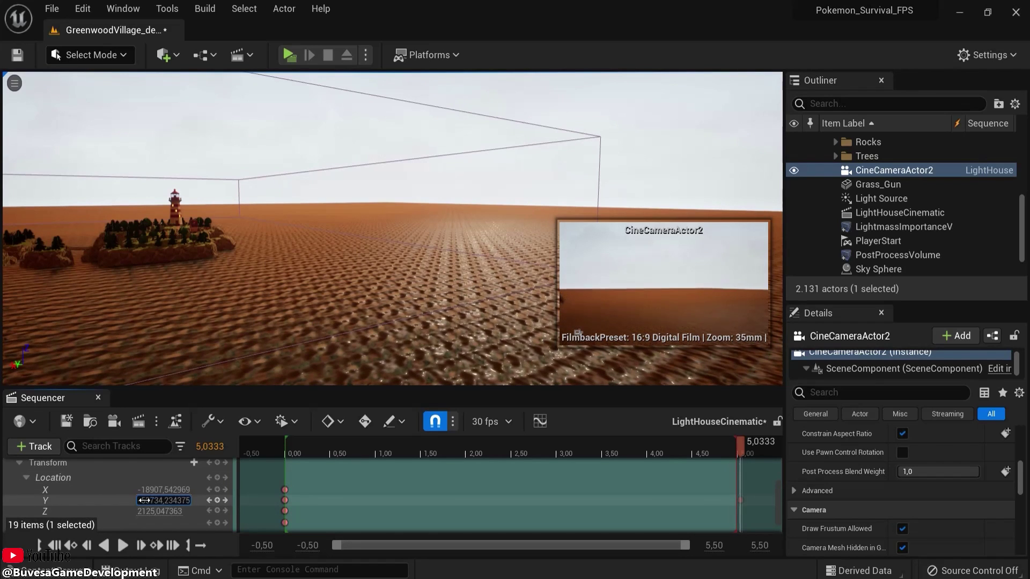
pyautogui.moveTo(177, 500); pyautogui.dragTo(256, 500)
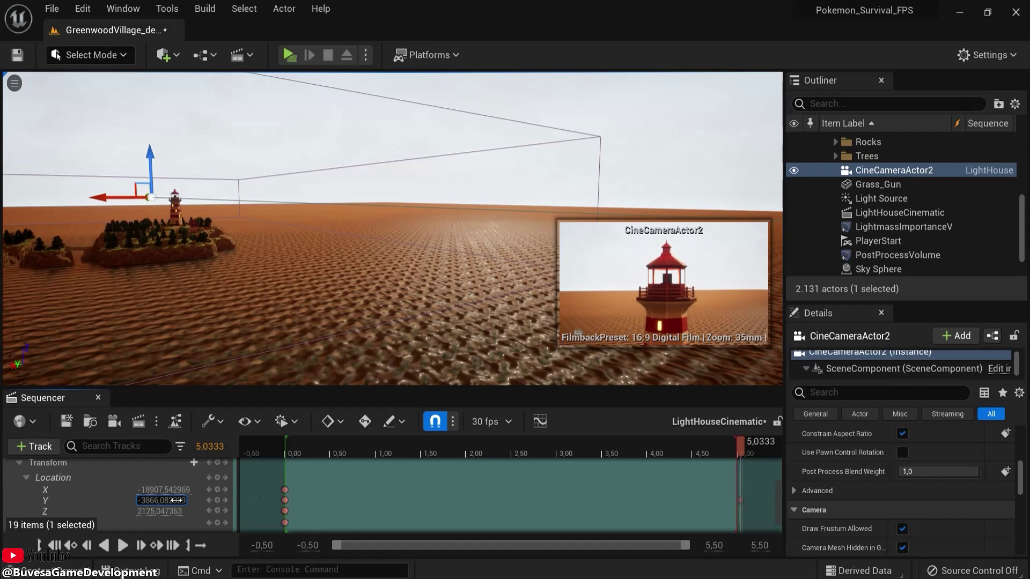
pyautogui.click(217, 478)
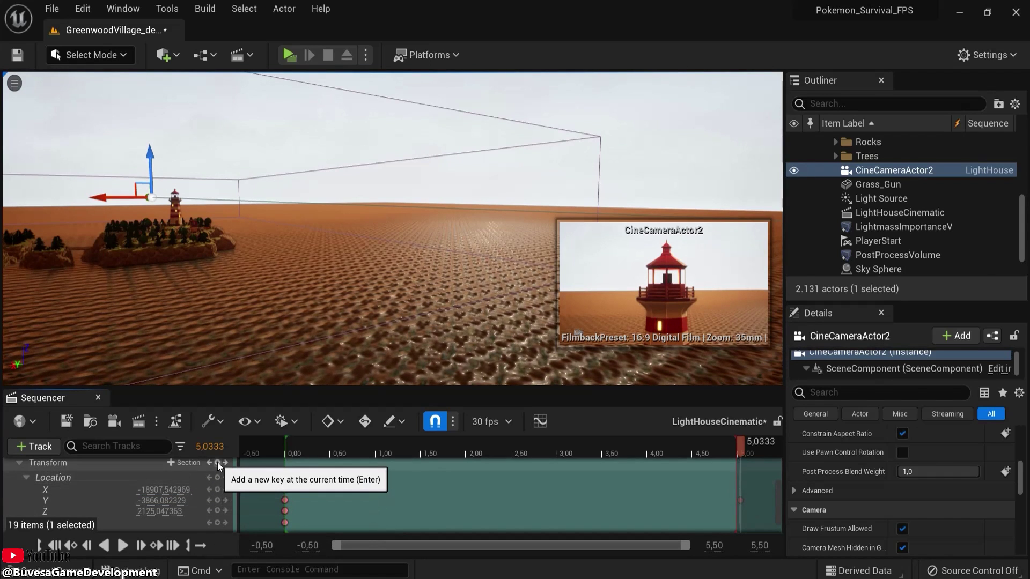
pyautogui.moveTo(740, 445); pyautogui.dragTo(287, 449)
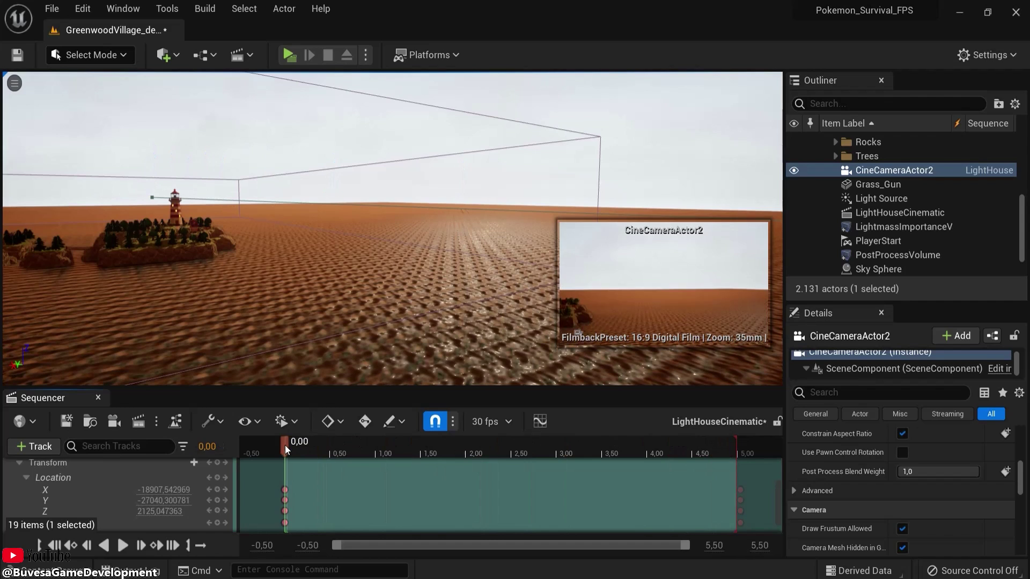
# Open the Level Blueprint and create a reference to the LightHouseCinematic actor in its event graph.
pyautogui.click(204, 55)
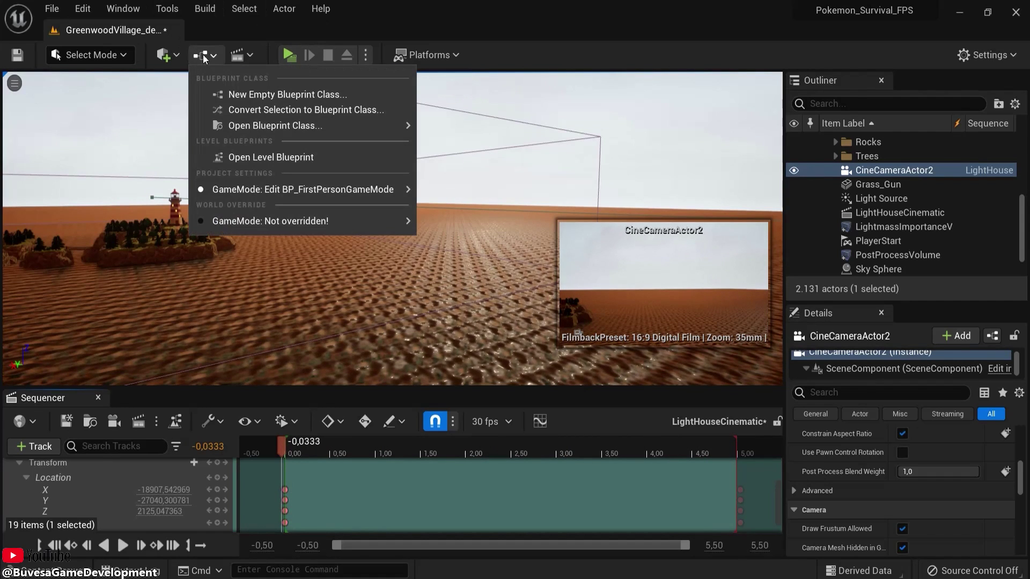
pyautogui.click(259, 159)
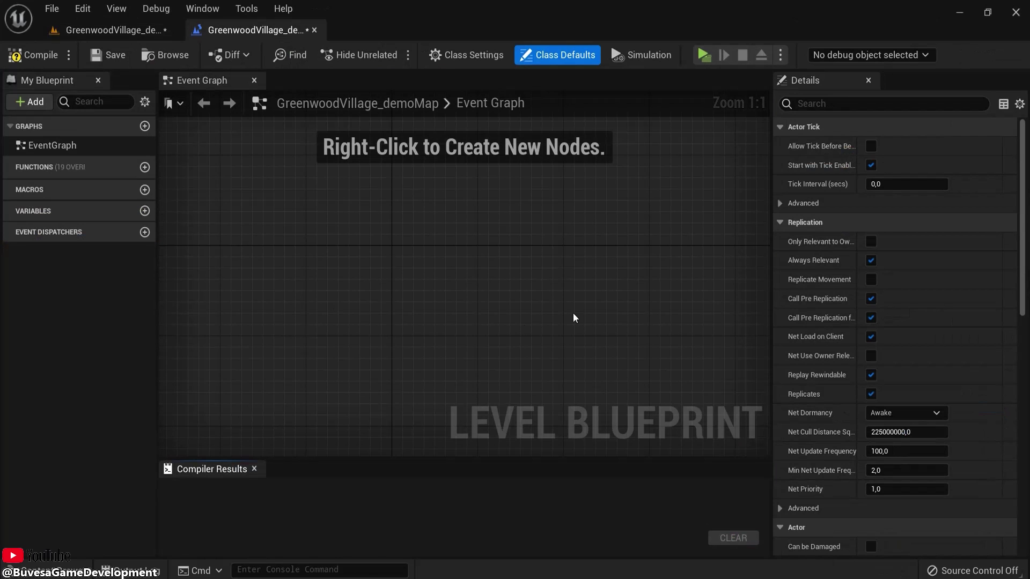
pyautogui.click(119, 33)
pyautogui.moveTo(376, 252); pyautogui.dragTo(522, 246, button='right')
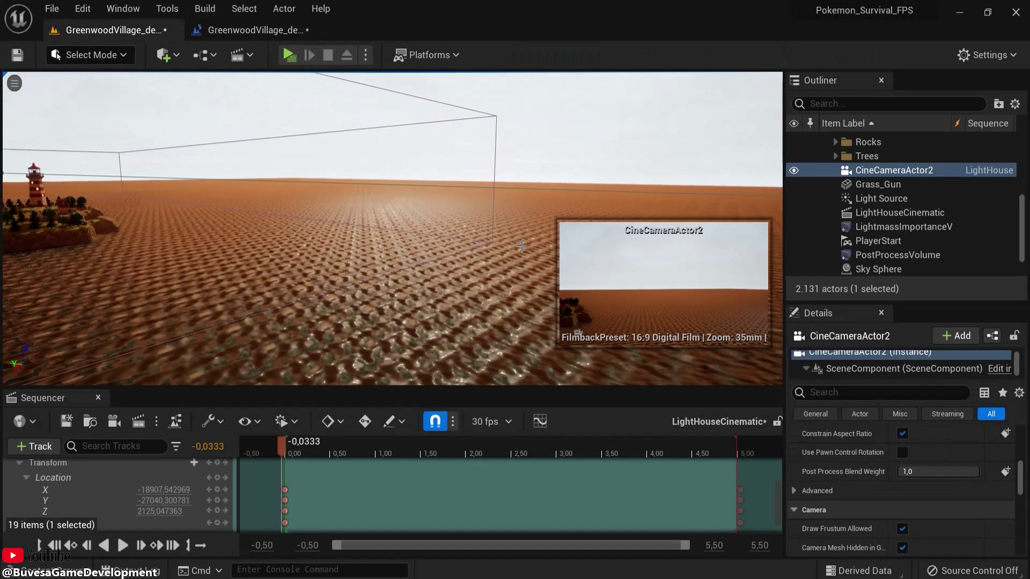
pyautogui.click(887, 214)
pyautogui.click(252, 29)
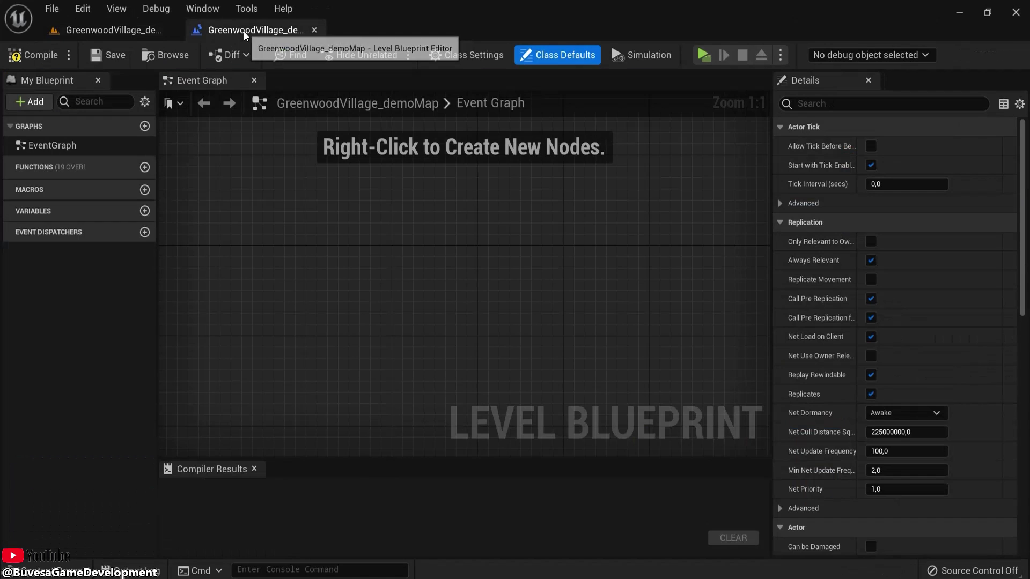
pyautogui.rightClick(353, 229)
pyautogui.click(450, 301)
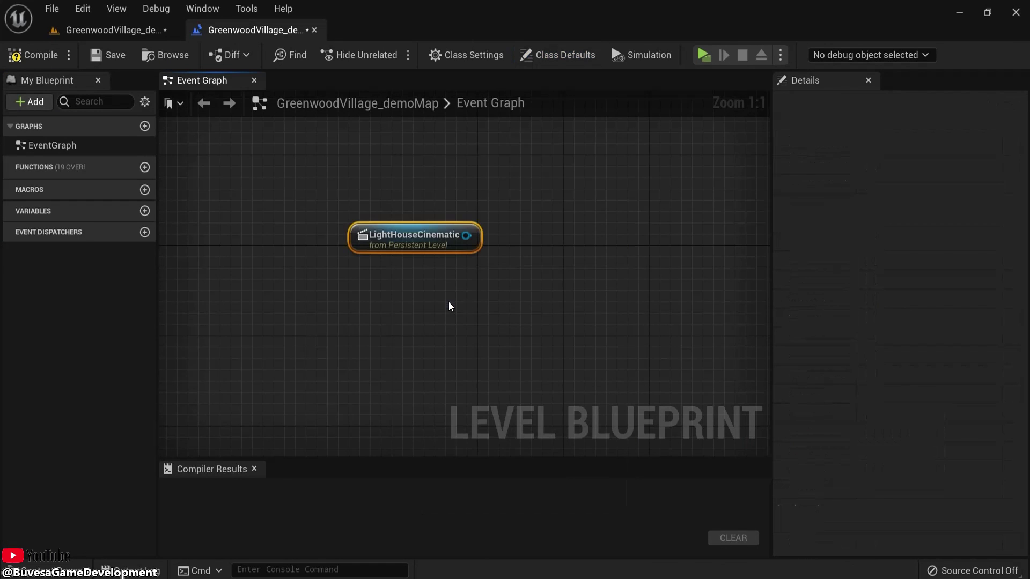
# Add an Event BeginPlay node to the event graph above the LightHouseCinematic reference.
pyautogui.moveTo(412, 220); pyautogui.dragTo(442, 270, button='right')
pyautogui.rightClick(270, 204)
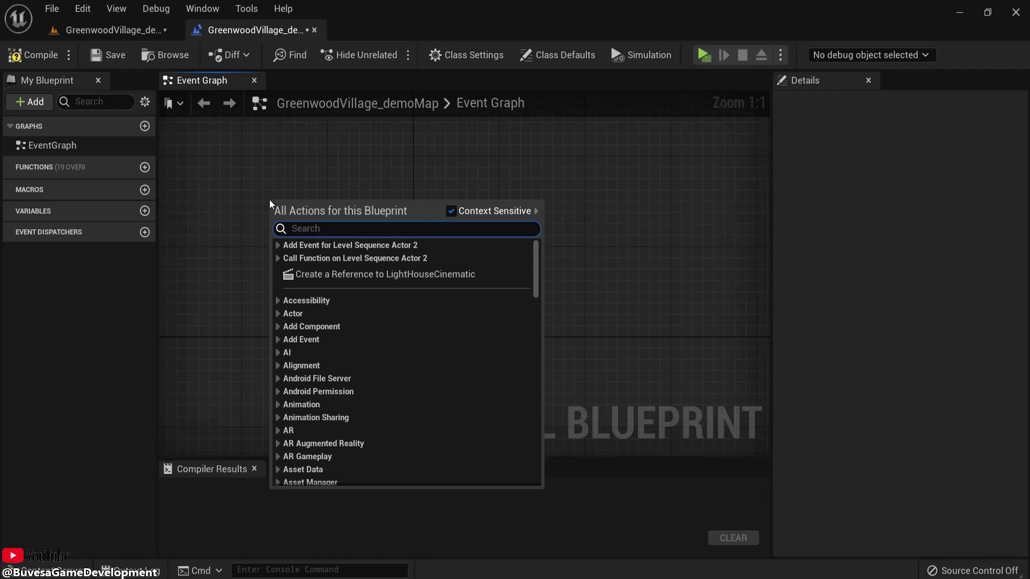
pyautogui.write('begin ')
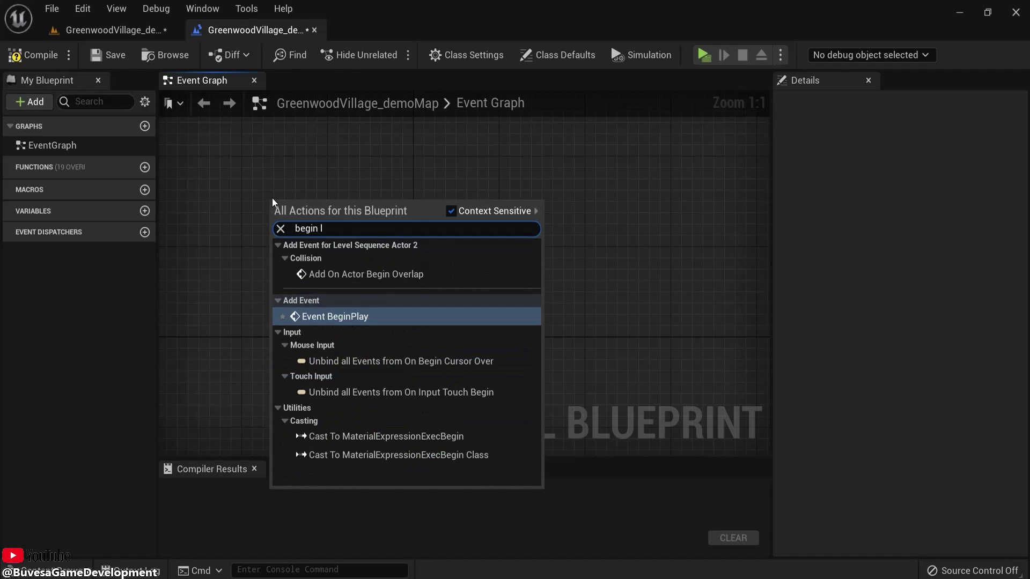
pyautogui.write('play')
pyautogui.click(275, 265)
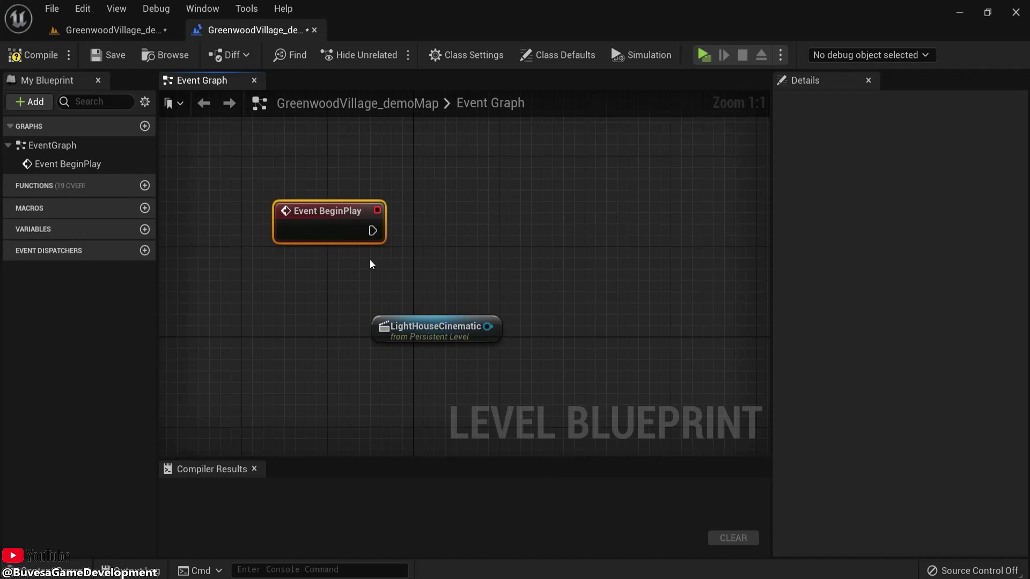
# Add a Play (SequencePlayer) node from the LightHouseCinematic reference and connect Event BeginPlay to its execution input.
pyautogui.moveTo(488, 326); pyautogui.dragTo(587, 268)
pyautogui.write('play')
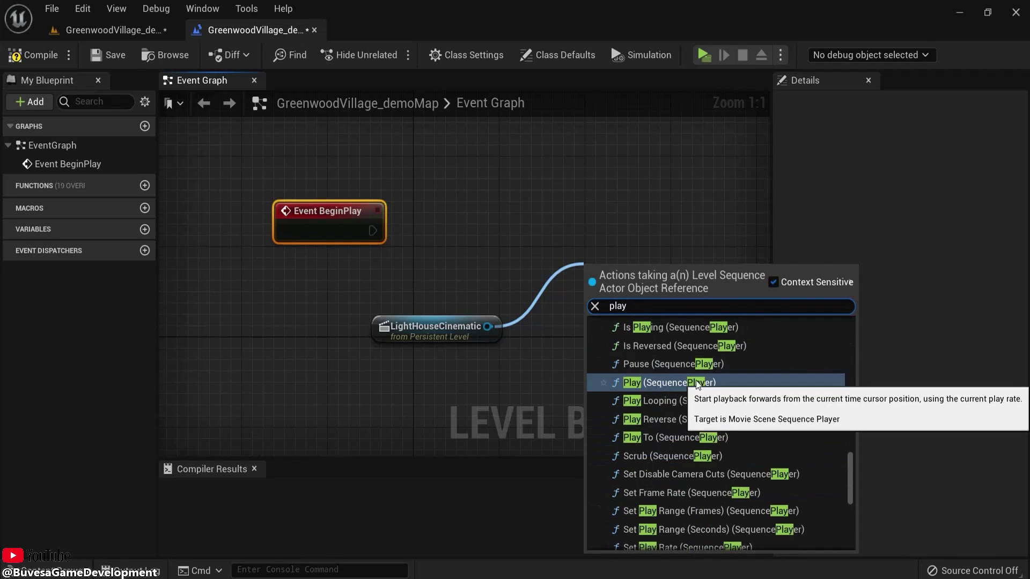
pyautogui.click(665, 383)
pyautogui.moveTo(663, 277); pyautogui.dragTo(563, 199)
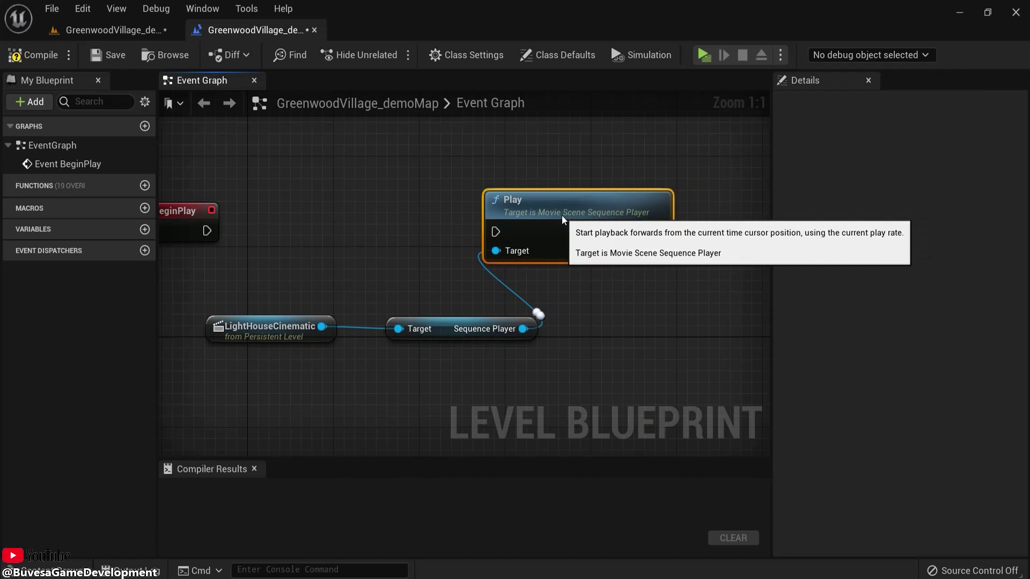
pyautogui.moveTo(496, 231); pyautogui.dragTo(207, 232)
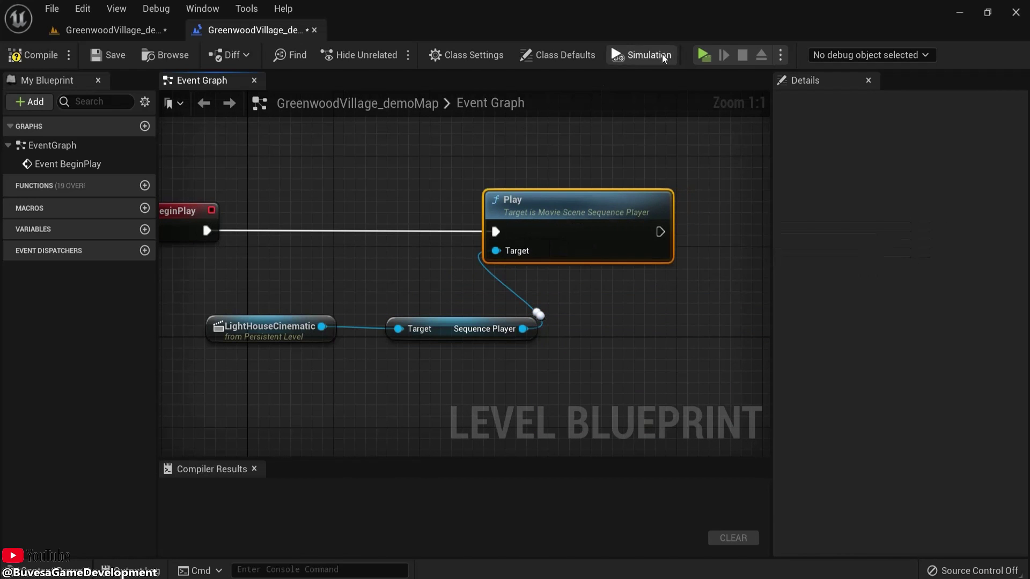
# Play the level to check the lighthouse cinematic, then exit the preview.
pyautogui.click(700, 56)
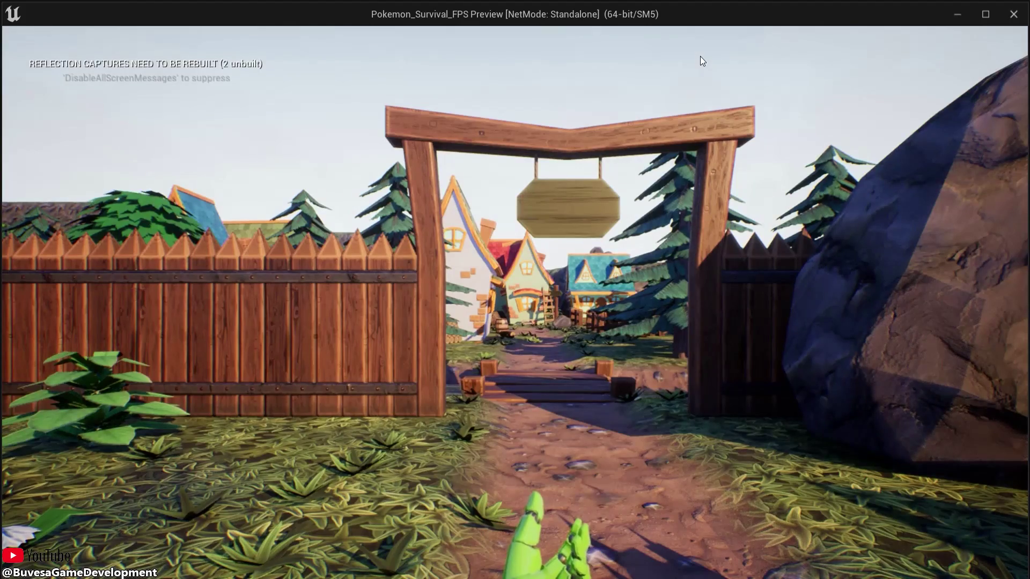
pyautogui.click(623, 256)
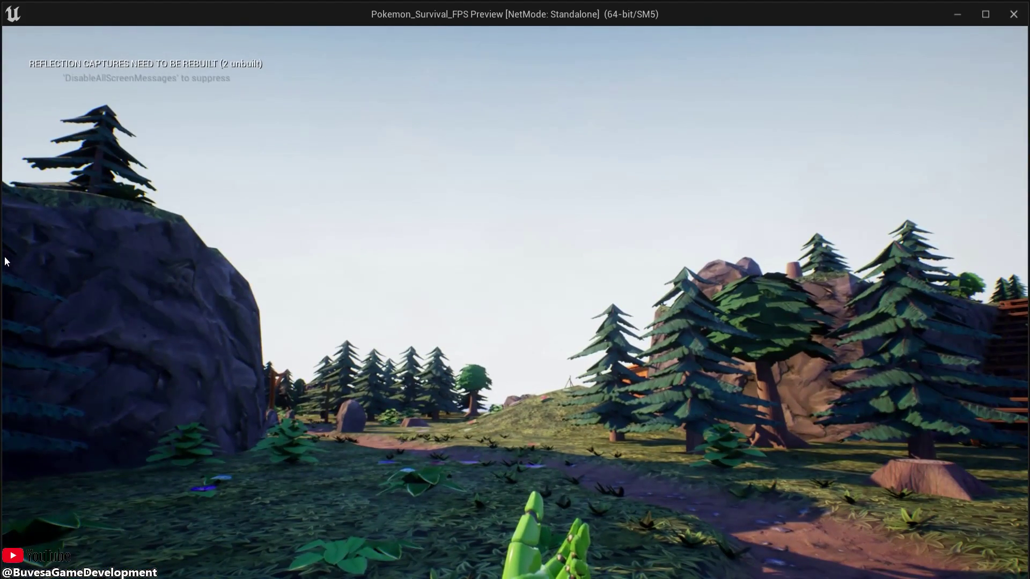
pyautogui.press('Escape')
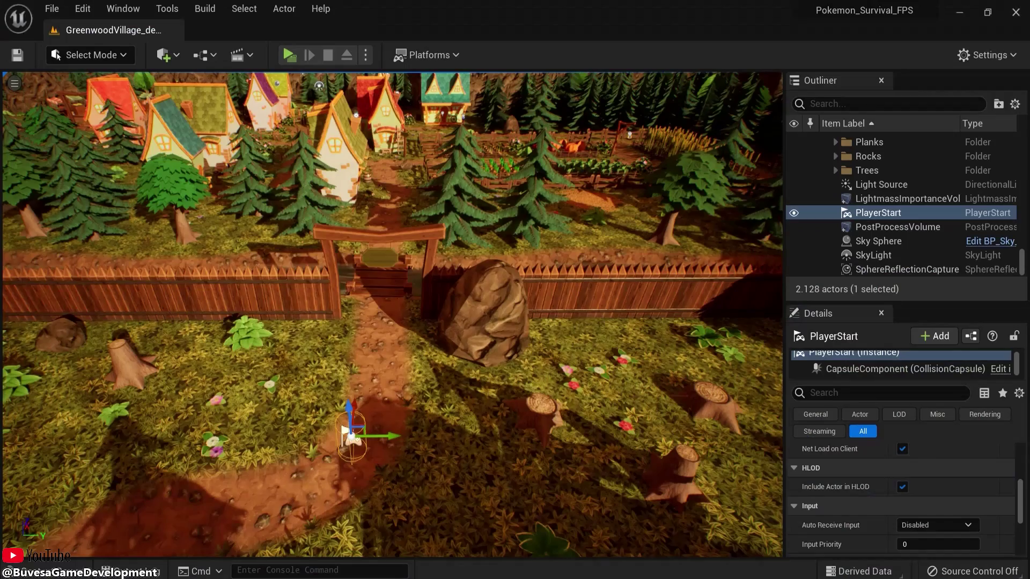
pyautogui.hotkey('ctrl', 'space')
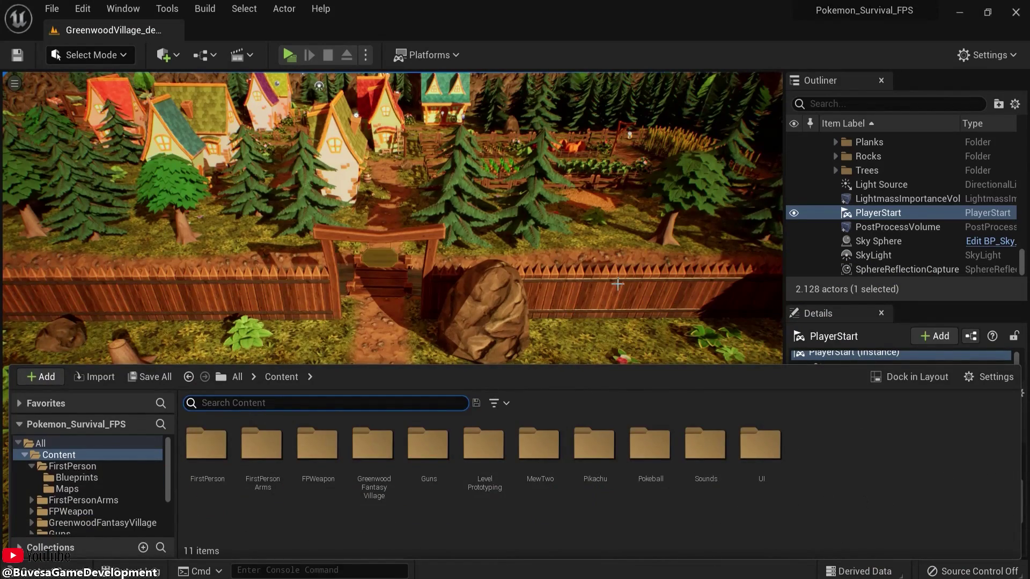
pyautogui.click(550, 302)
pyautogui.moveTo(430, 361); pyautogui.dragTo(431, 394, button='right')
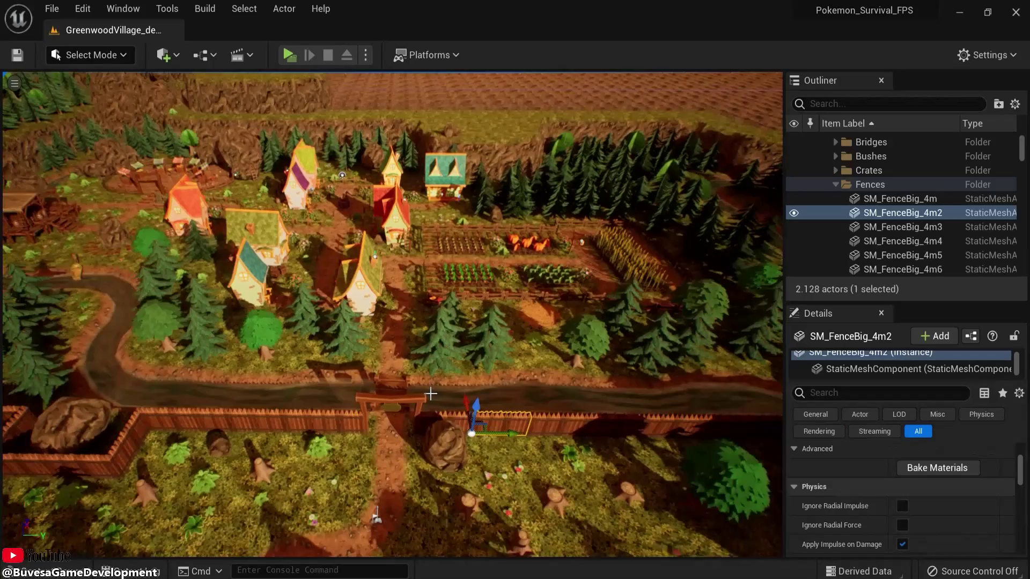
pyautogui.scroll(-2, 430, 394)
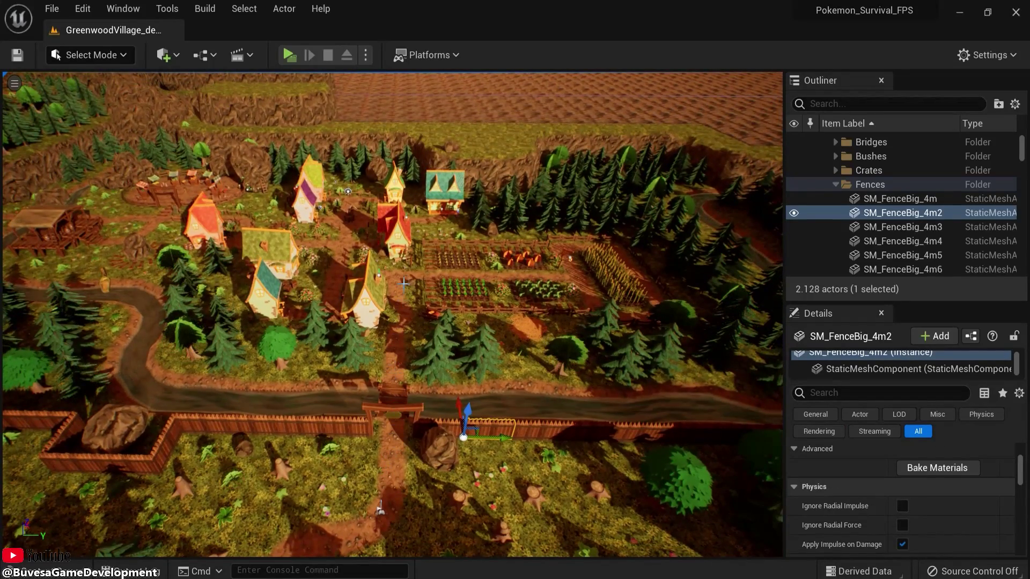
pyautogui.scroll(10, 420, 457)
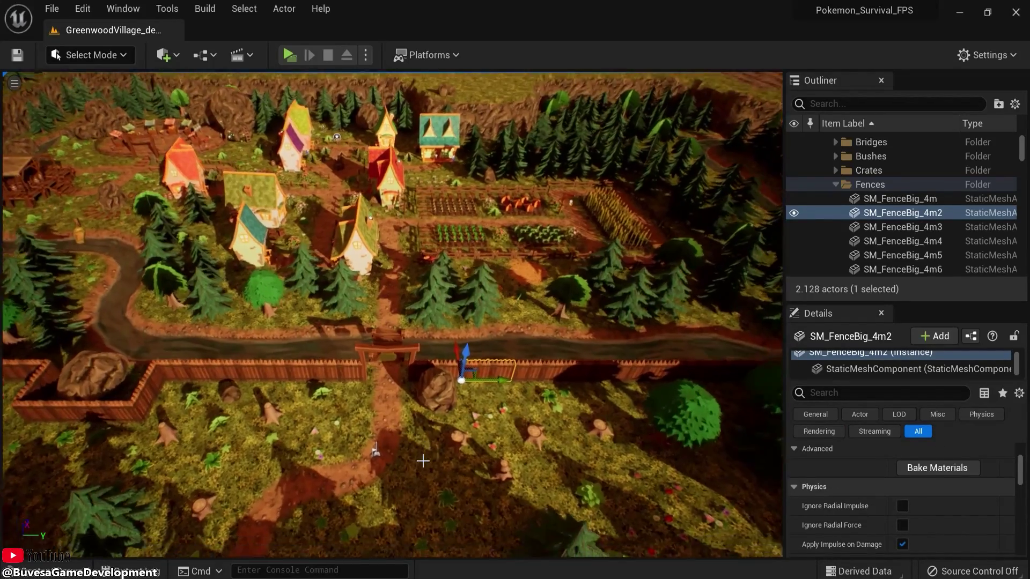
pyautogui.scroll(3, 423, 458)
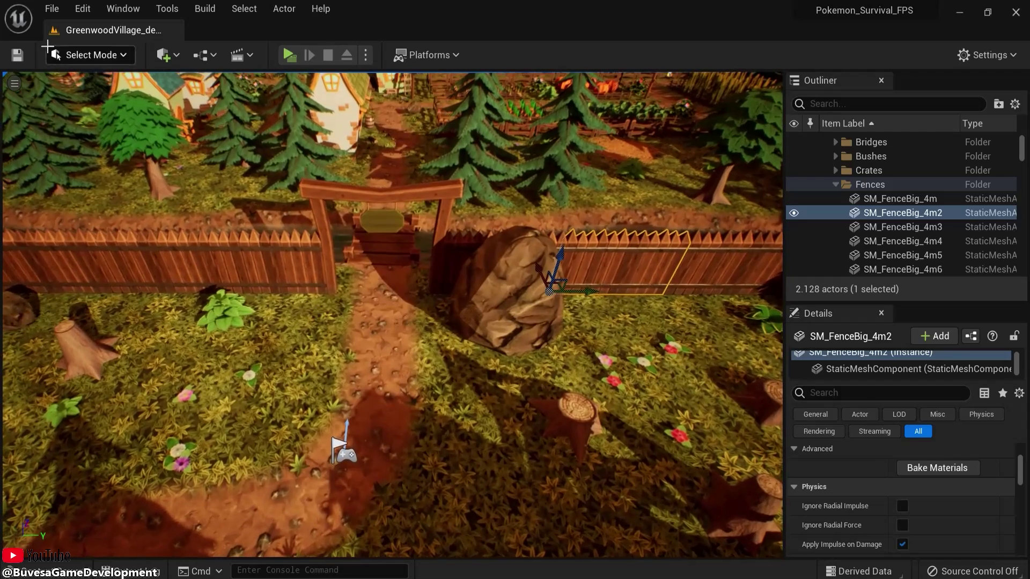
# Place a Cine Camera Actor on the dirt path facing the village gate and move it back to the player start.
pyautogui.click(163, 54)
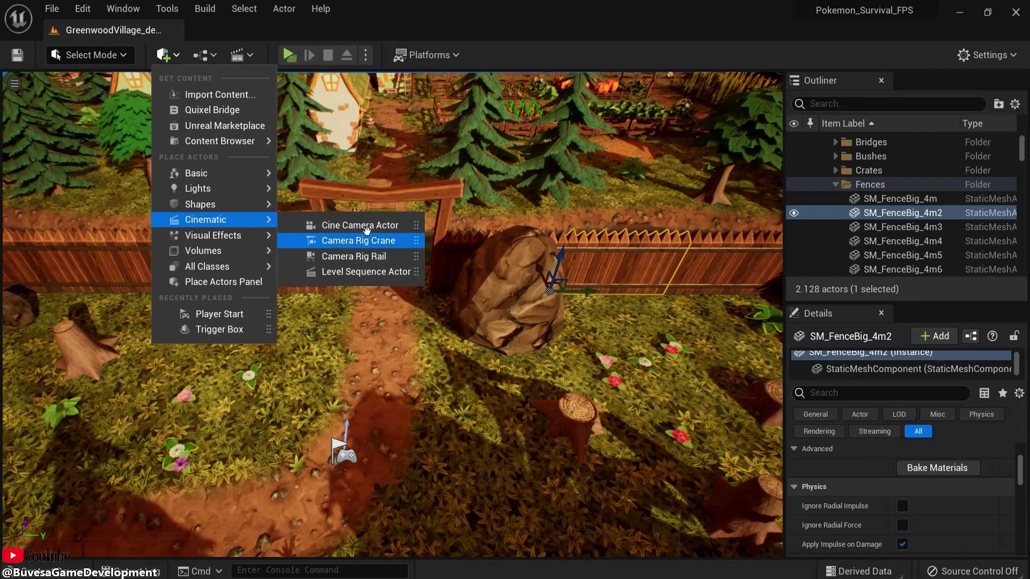
pyautogui.click(361, 225)
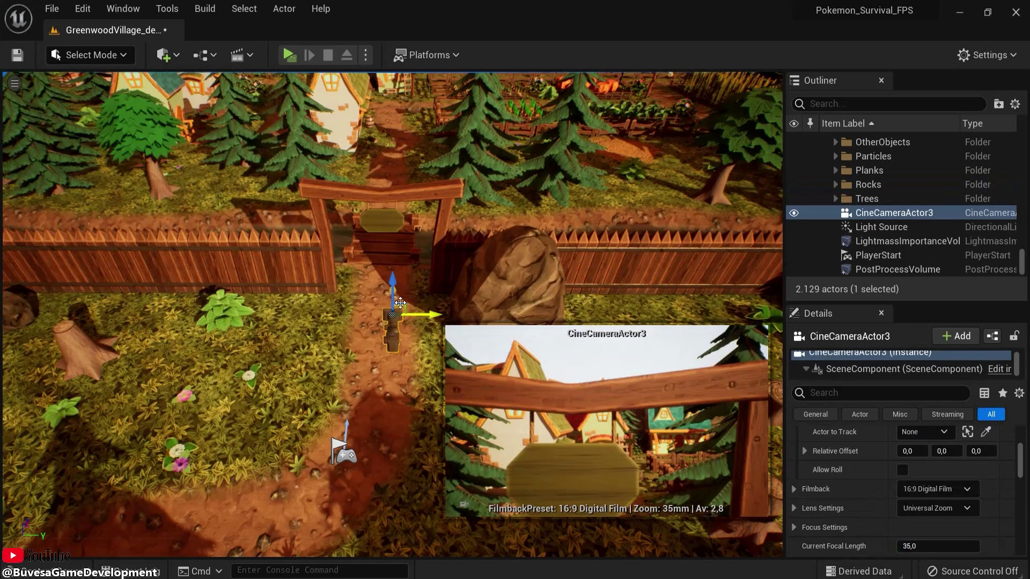
pyautogui.moveTo(400, 303); pyautogui.dragTo(395, 366)
pyautogui.moveTo(367, 334); pyautogui.dragTo(359, 430)
pyautogui.moveTo(258, 284); pyautogui.dragTo(284, 290, button='right')
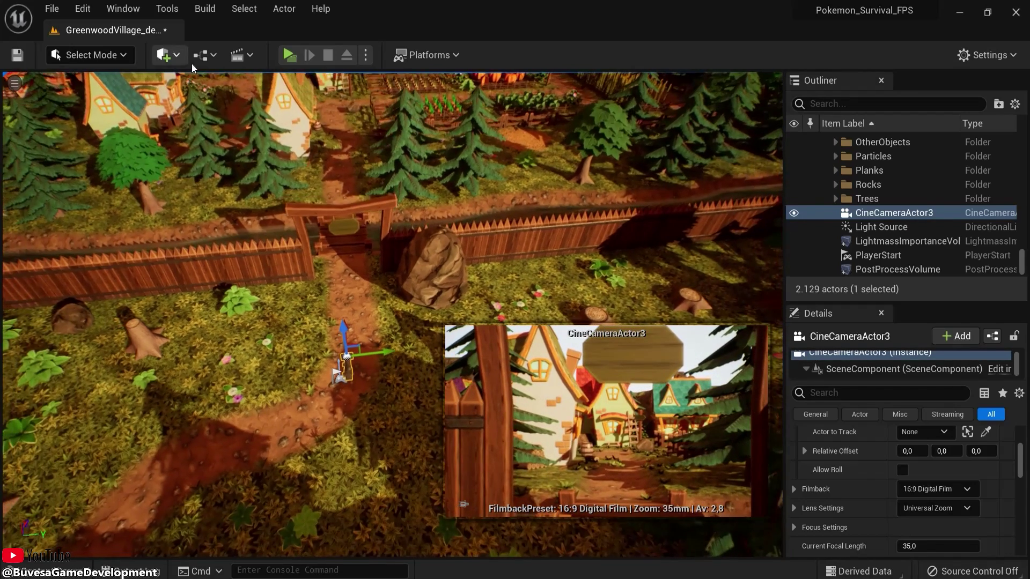
# Place a Camera Rig Rail on the dirt path just in front of the cine camera.
pyautogui.click(199, 55)
pyautogui.click(169, 57)
pyautogui.moveTo(208, 220)
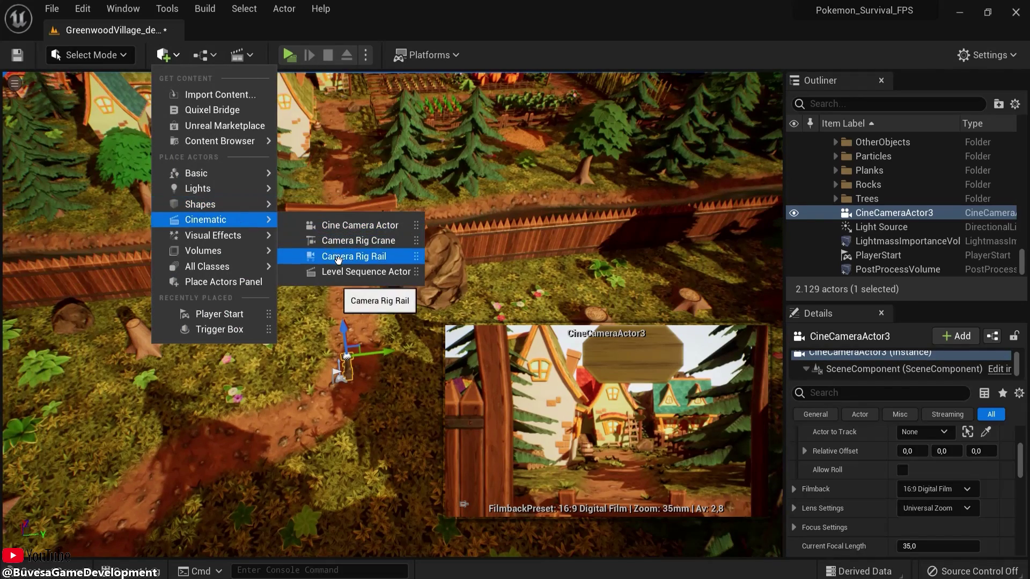
pyautogui.moveTo(338, 259); pyautogui.dragTo(358, 340)
pyautogui.moveTo(358, 340); pyautogui.dragTo(624, 236, button='right')
pyautogui.press('w')
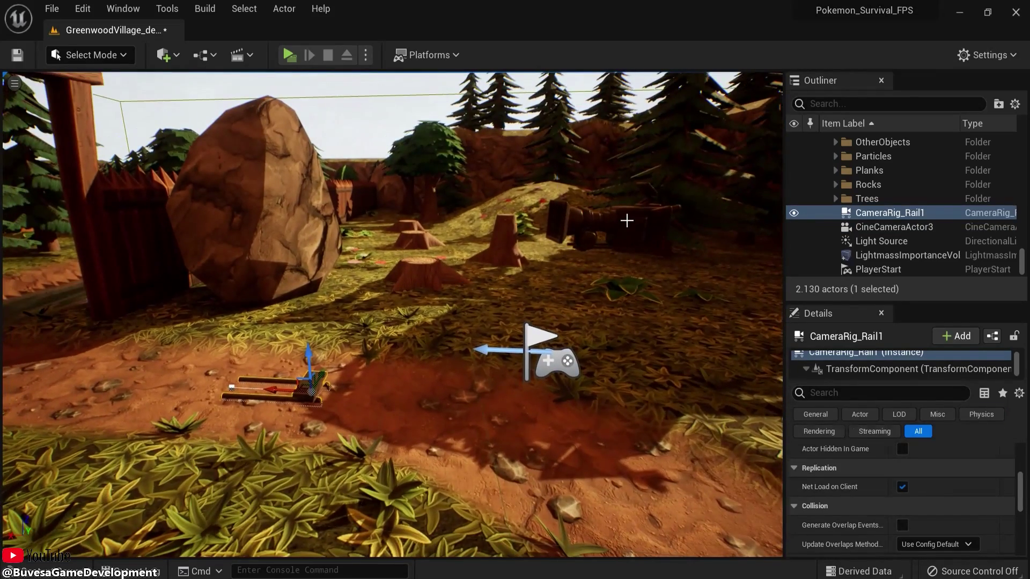
# Attach CineCameraActor3 to CameraRig_Rail1 and shift the rail slightly back along the path.
pyautogui.click(627, 221)
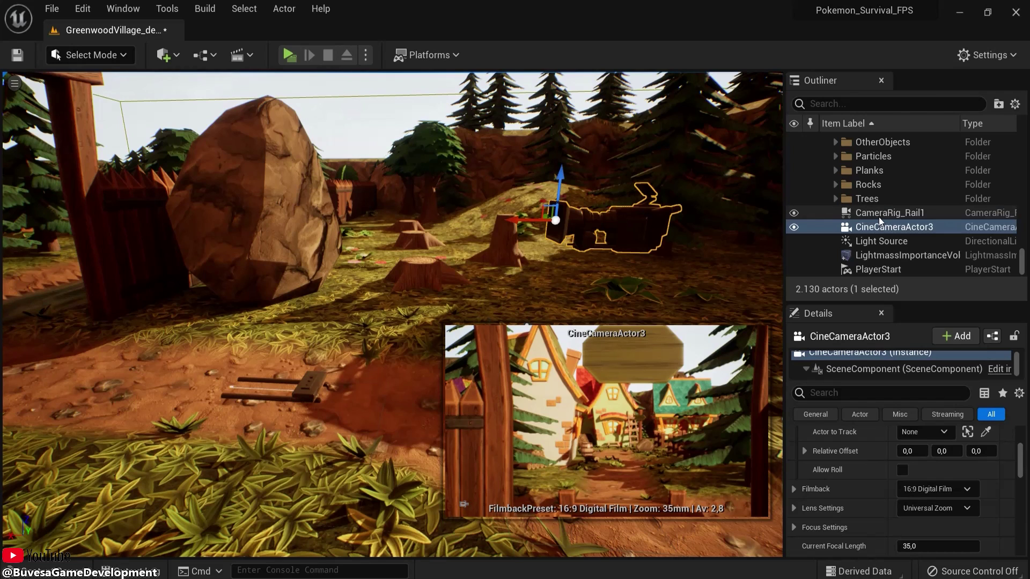
pyautogui.moveTo(878, 226)
pyautogui.mouseDown()
pyautogui.moveTo(894, 218)
pyautogui.moveTo(874, 211)
pyautogui.mouseUp()
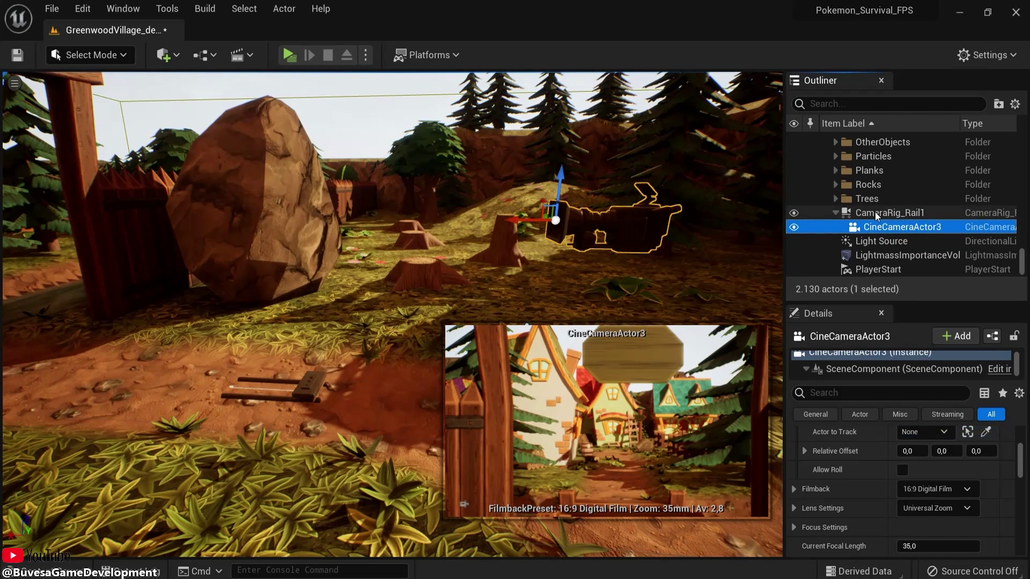
pyautogui.click(871, 214)
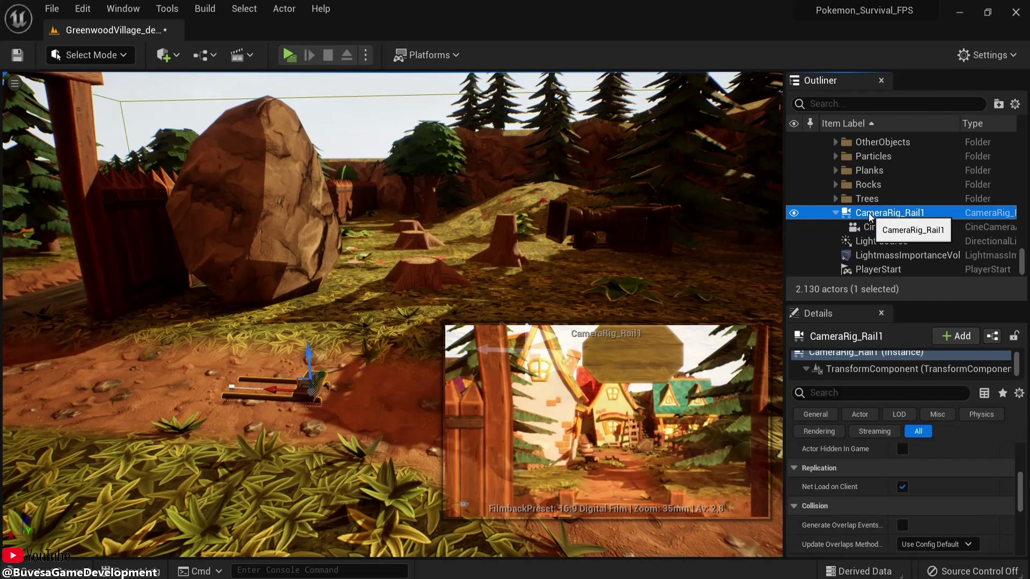
pyautogui.moveTo(264, 386); pyautogui.dragTo(293, 389)
# Reset the attached cine camera's relative location to zero and raise it to a Z of about 70.6 above the rail.
pyautogui.click(624, 230)
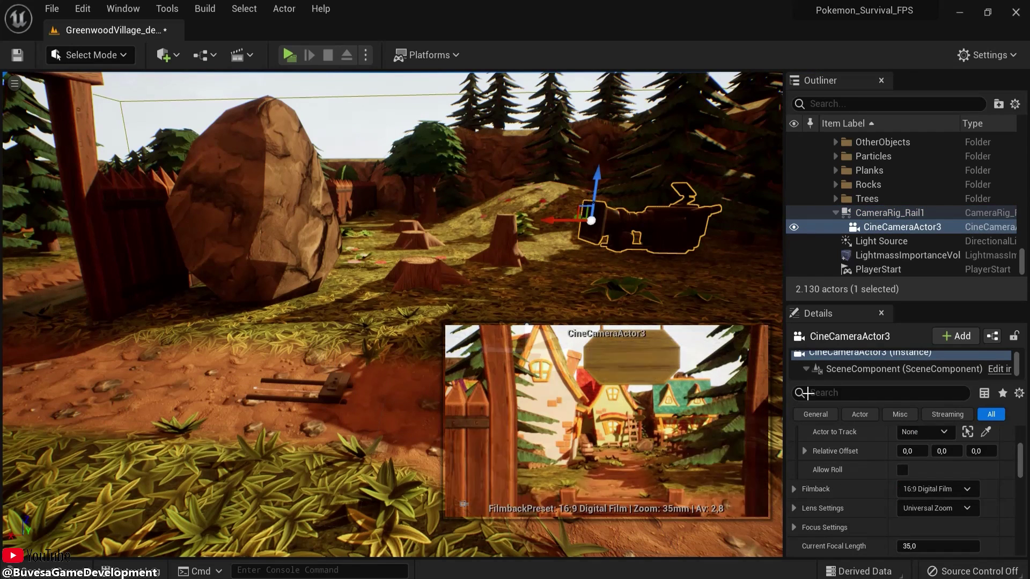
pyautogui.scroll(3, 954, 477)
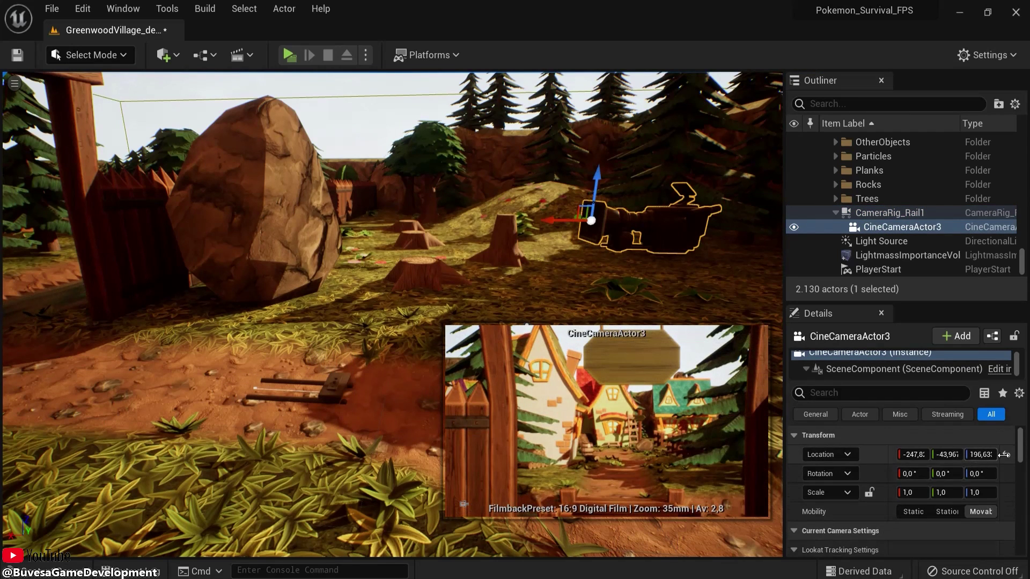
pyautogui.click(1008, 455)
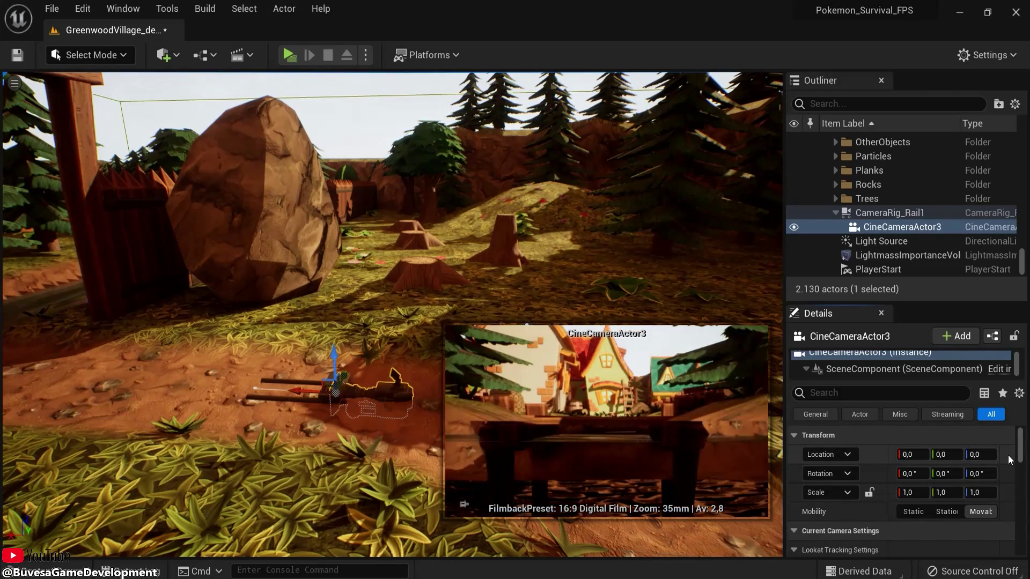
pyautogui.moveTo(574, 252); pyautogui.dragTo(394, 282, button='right')
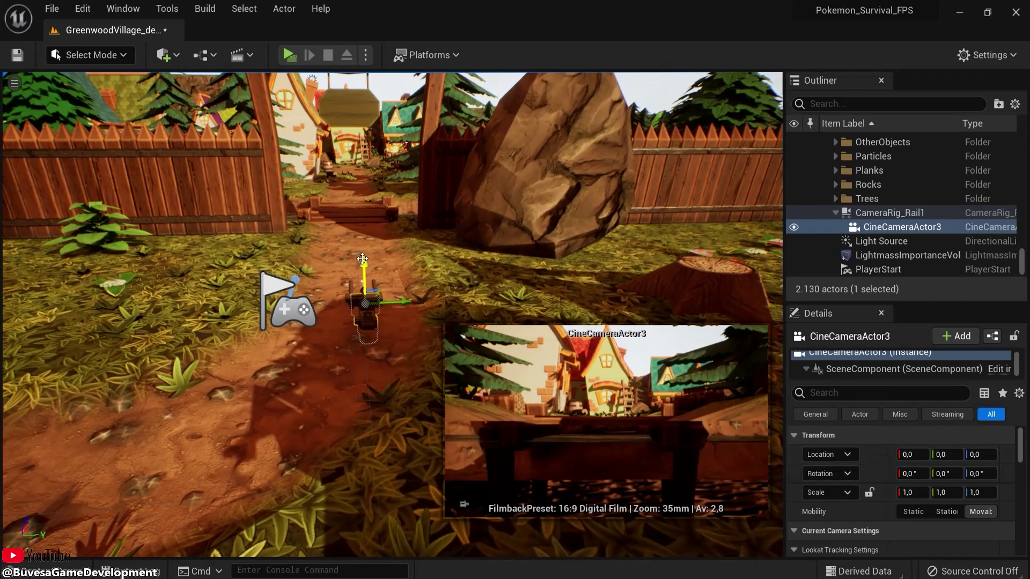
pyautogui.moveTo(362, 259); pyautogui.dragTo(368, 206)
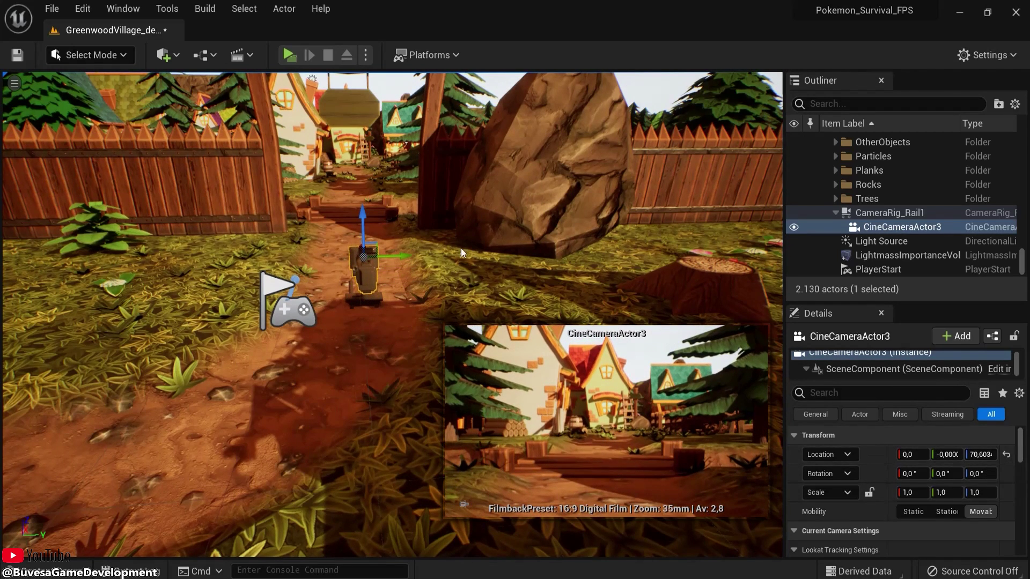
# Extend the camera rail's spline along the path into the village and add a point bending it between the houses.
pyautogui.moveTo(378, 229); pyautogui.dragTo(469, 242, button='right')
pyautogui.click(386, 430)
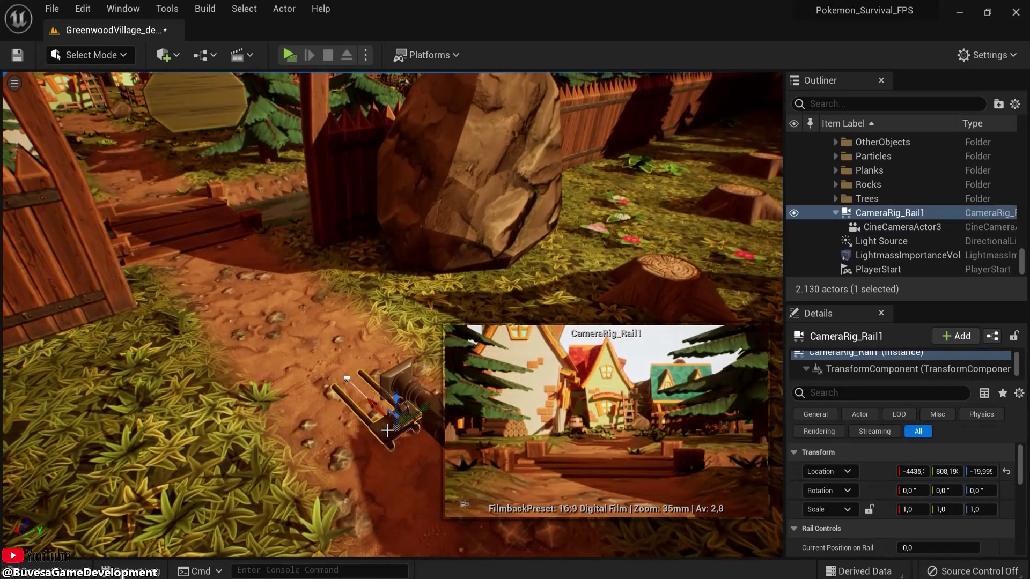
pyautogui.moveTo(443, 217); pyautogui.dragTo(432, 226, button='right')
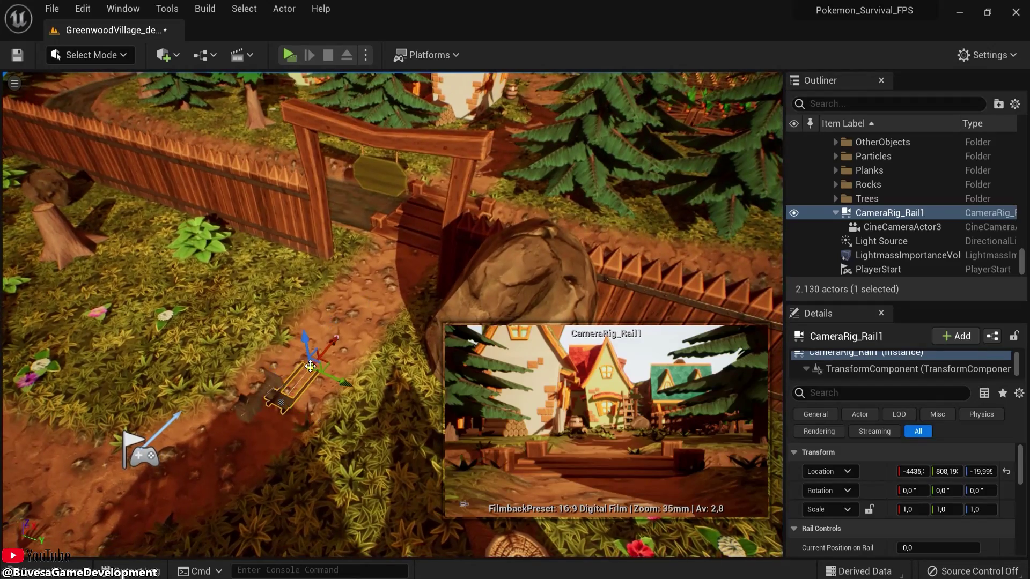
pyautogui.moveTo(337, 336); pyautogui.dragTo(562, 90)
pyautogui.moveTo(562, 90); pyautogui.dragTo(224, 198, button='right')
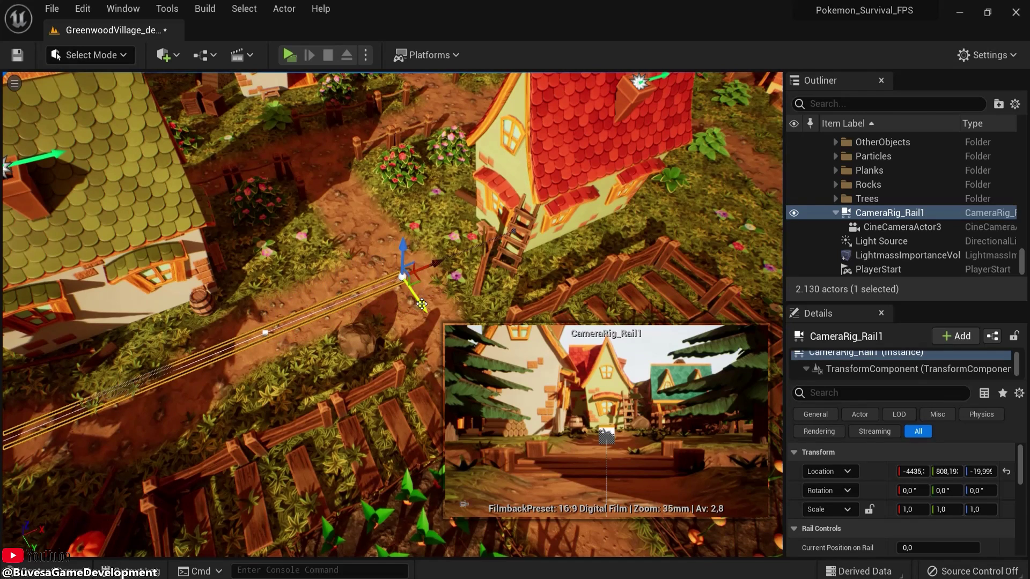
pyautogui.keyDown('alt'); pyautogui.moveTo(422, 304); pyautogui.dragTo(378, 218); pyautogui.keyUp('alt')
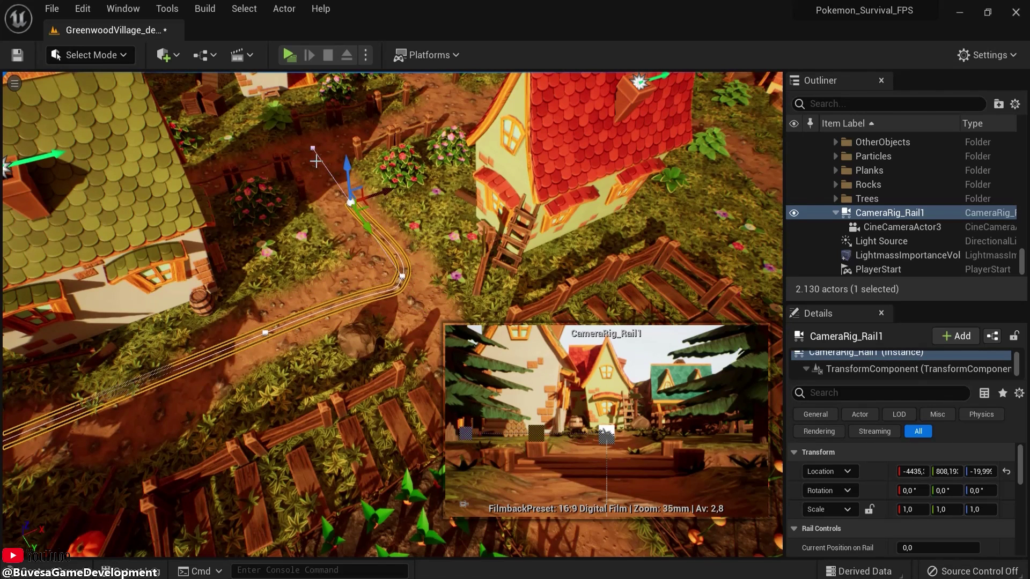
# Adjust the rail's corner point to soften the bend and add another spline point further up the village path.
pyautogui.moveTo(311, 148); pyautogui.dragTo(321, 148, button='right')
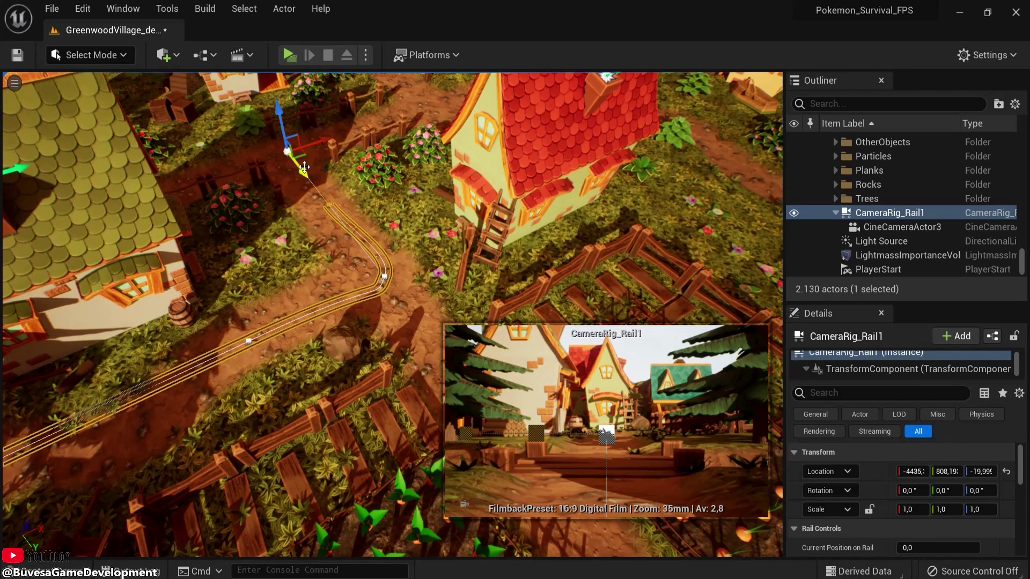
pyautogui.press('e')
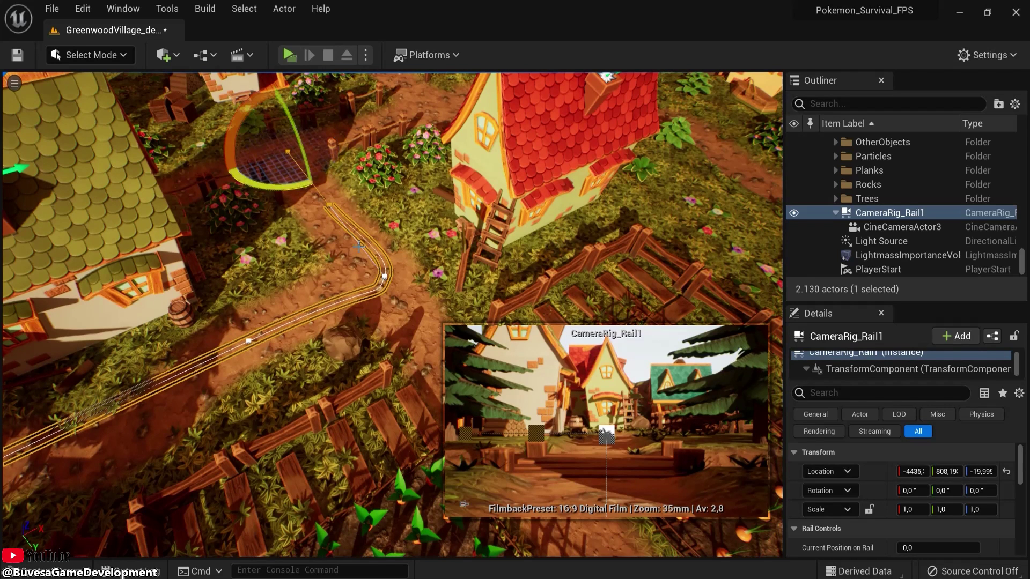
pyautogui.click(385, 277)
pyautogui.moveTo(397, 325); pyautogui.dragTo(303, 335)
pyautogui.press('w')
pyautogui.moveTo(421, 262); pyautogui.dragTo(361, 288)
pyautogui.click(329, 204)
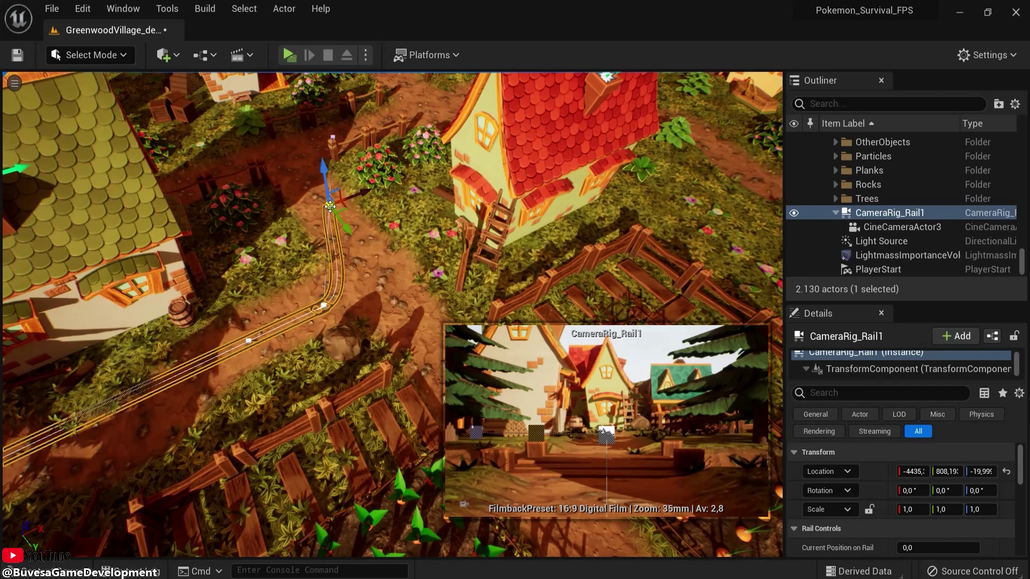
pyautogui.moveTo(346, 233); pyautogui.dragTo(307, 172)
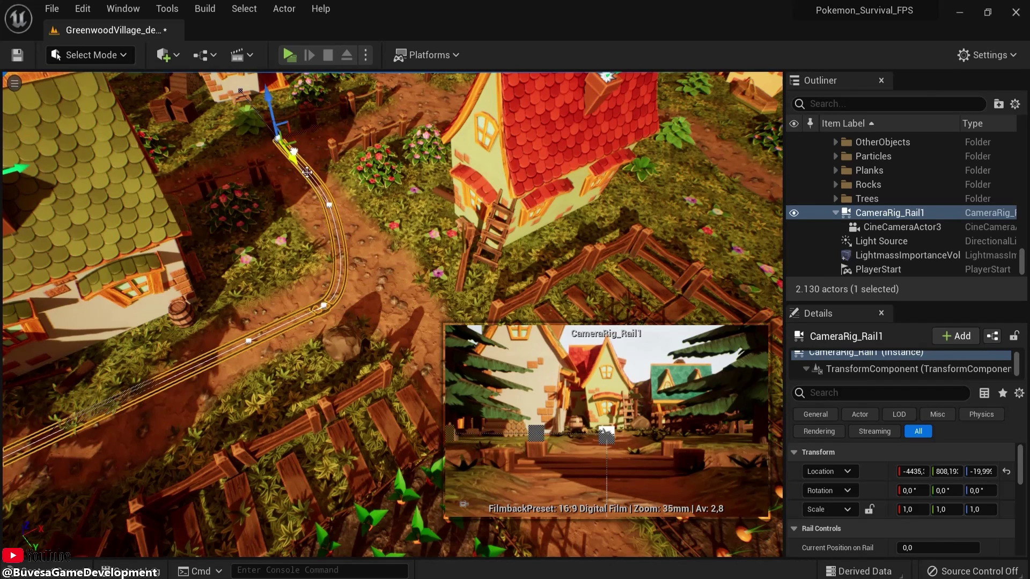
# Shift the rail's spline point past the bend toward the path's centre and extend the spline further along the path toward the well.
pyautogui.click(327, 204)
pyautogui.moveTo(359, 193); pyautogui.dragTo(345, 199)
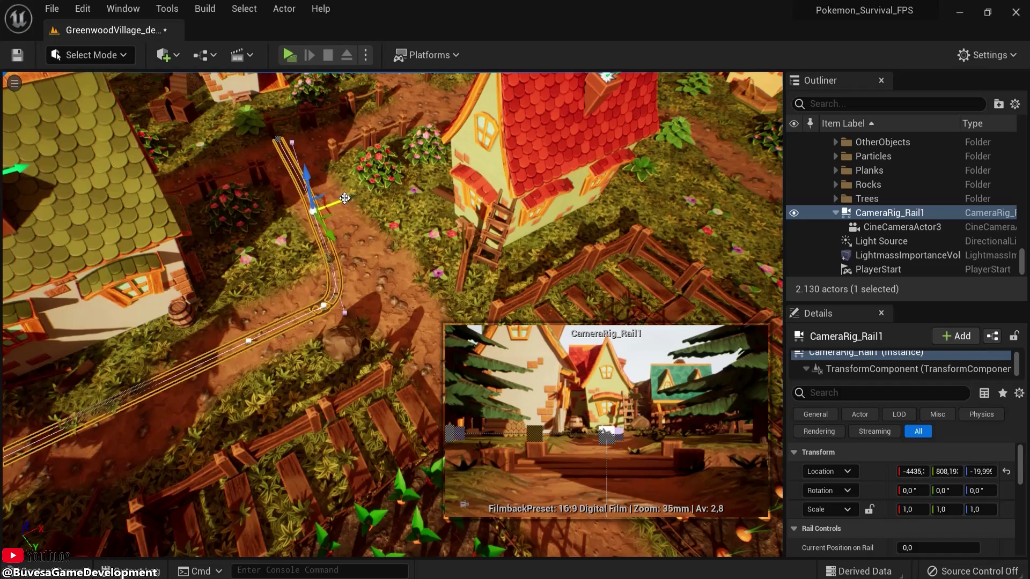
pyautogui.moveTo(356, 335); pyautogui.dragTo(186, 398, button='right')
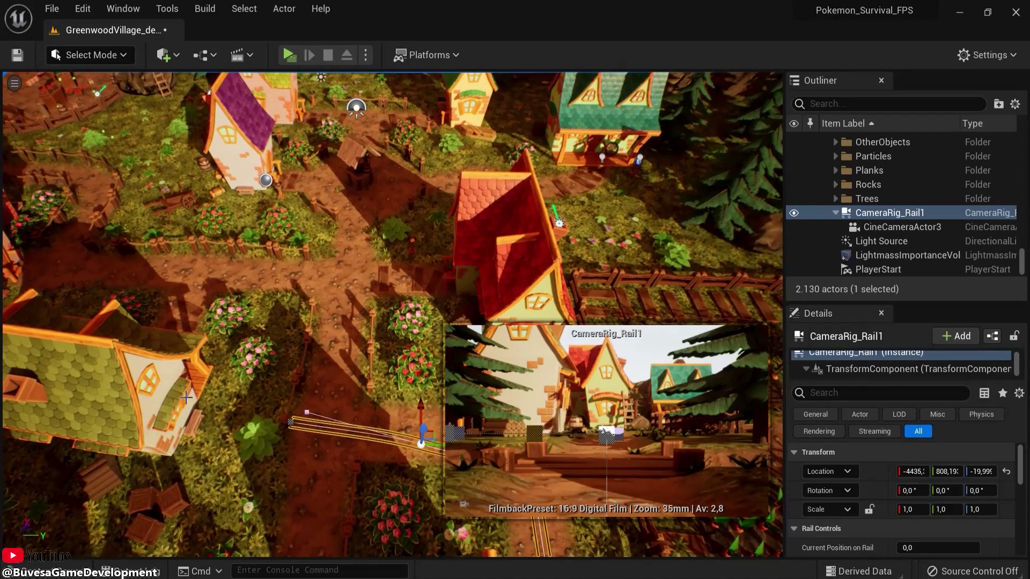
pyautogui.keyDown('alt'); pyautogui.moveTo(294, 390); pyautogui.dragTo(333, 207); pyautogui.keyUp('alt')
# Reselect CameraRig_Rail1 and move its spline point at the path junction inward to soften the second bend.
pyautogui.click(298, 424)
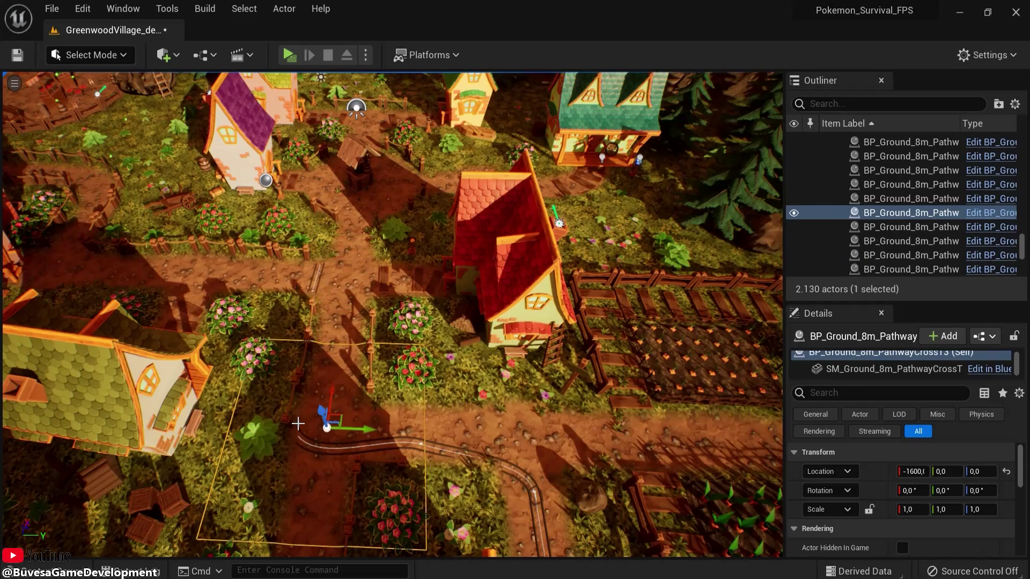
pyautogui.moveTo(320, 426); pyautogui.dragTo(236, 382, button='right')
pyautogui.click(231, 381)
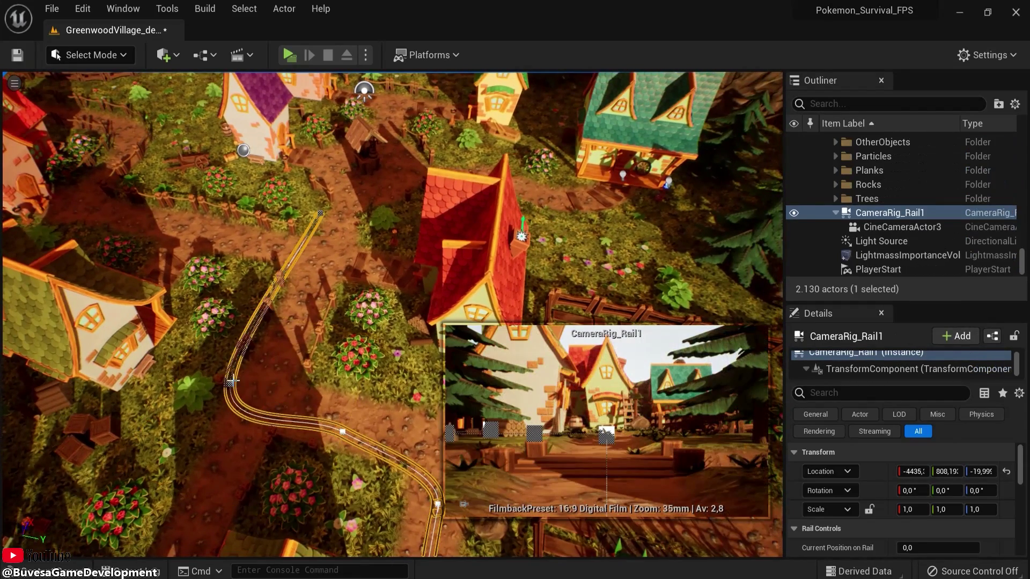
pyautogui.moveTo(263, 394); pyautogui.dragTo(315, 407)
# Shift the rail's end point sideways onto the path leading to the well, and undo the extra move of that point.
pyautogui.click(316, 214)
pyautogui.moveTo(358, 224); pyautogui.dragTo(376, 225)
pyautogui.moveTo(336, 181); pyautogui.dragTo(333, 161)
pyautogui.hotkey('ctrl', 'z')
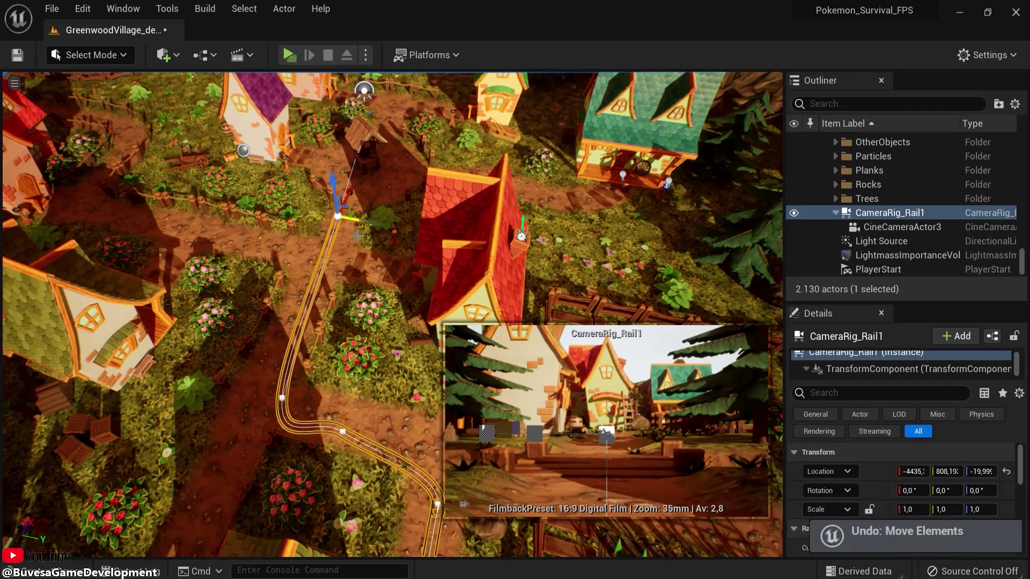
# Preview the camera's travel by varying Current Position on Rail, and enable Lock Orientation to Rail for CameraRig_Rail1.
pyautogui.moveTo(333, 161); pyautogui.dragTo(413, 226, button='right')
pyautogui.press('w')
pyautogui.moveTo(344, 291); pyautogui.dragTo(359, 244)
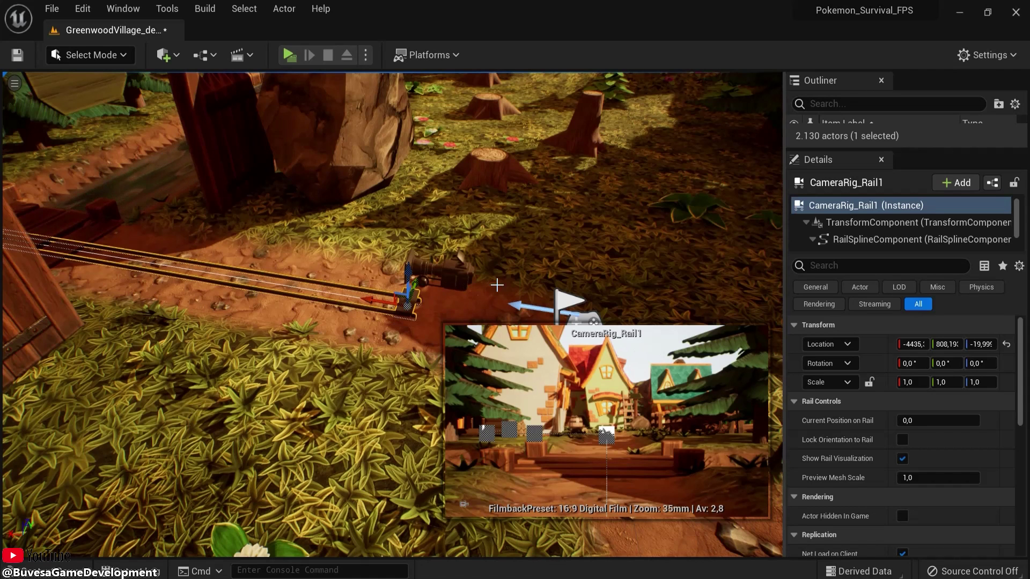
pyautogui.click(441, 273)
pyautogui.click(390, 310)
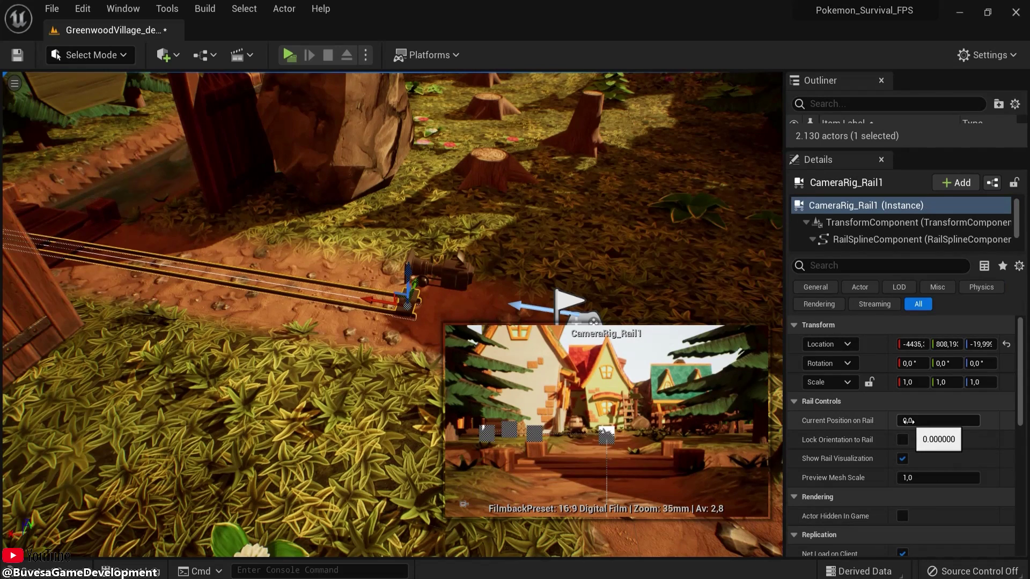
pyautogui.moveTo(906, 421)
pyautogui.mouseDown()
pyautogui.moveTo(988, 423)
pyautogui.moveTo(895, 421)
pyautogui.mouseUp()
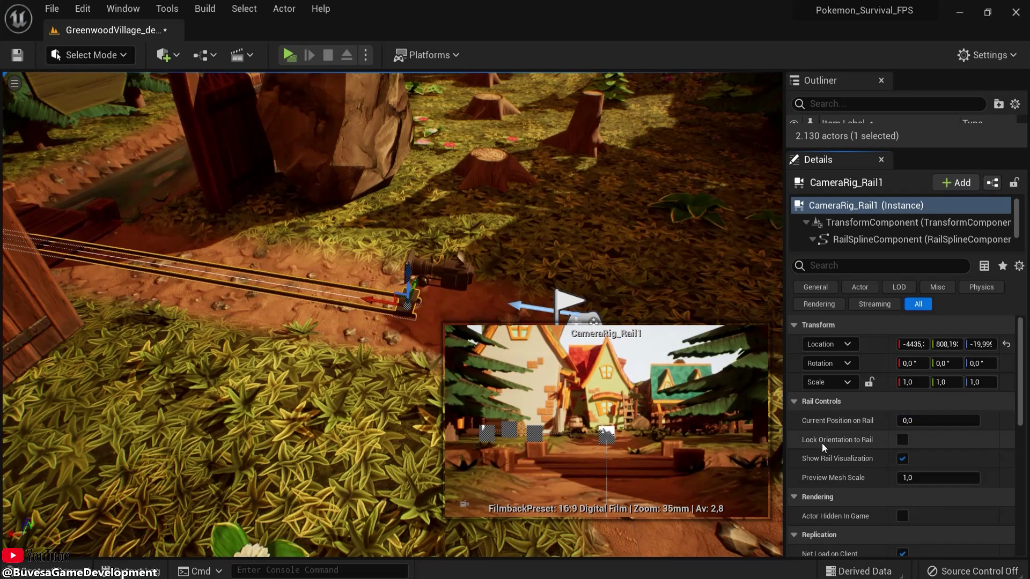
pyautogui.click(903, 440)
pyautogui.moveTo(915, 421)
pyautogui.mouseDown()
pyautogui.moveTo(964, 413)
pyautogui.moveTo(906, 418)
pyautogui.mouseUp()
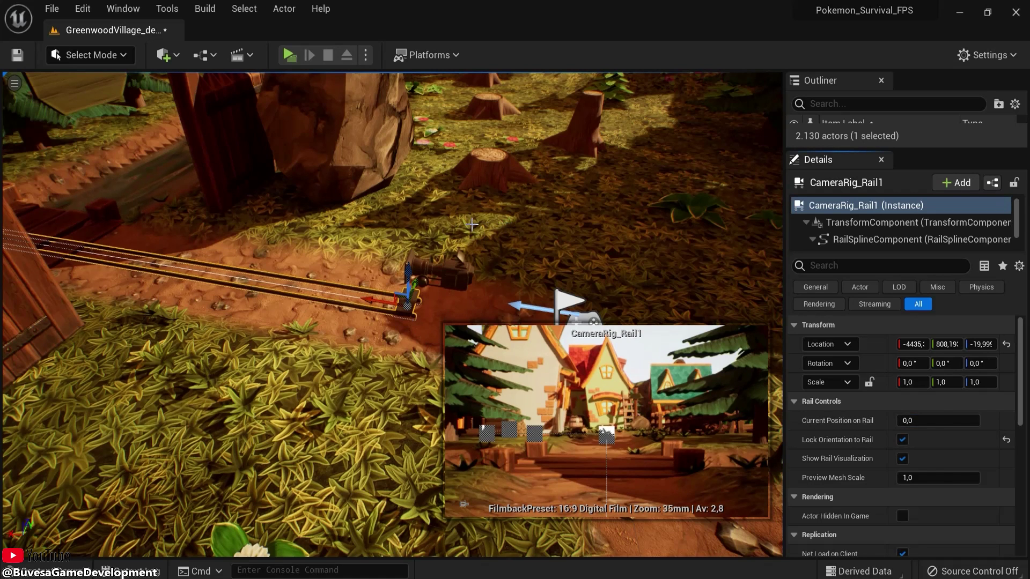
# Add a new level sequence and save it in the Content folder as WellPathCinematic.
pyautogui.click(240, 56)
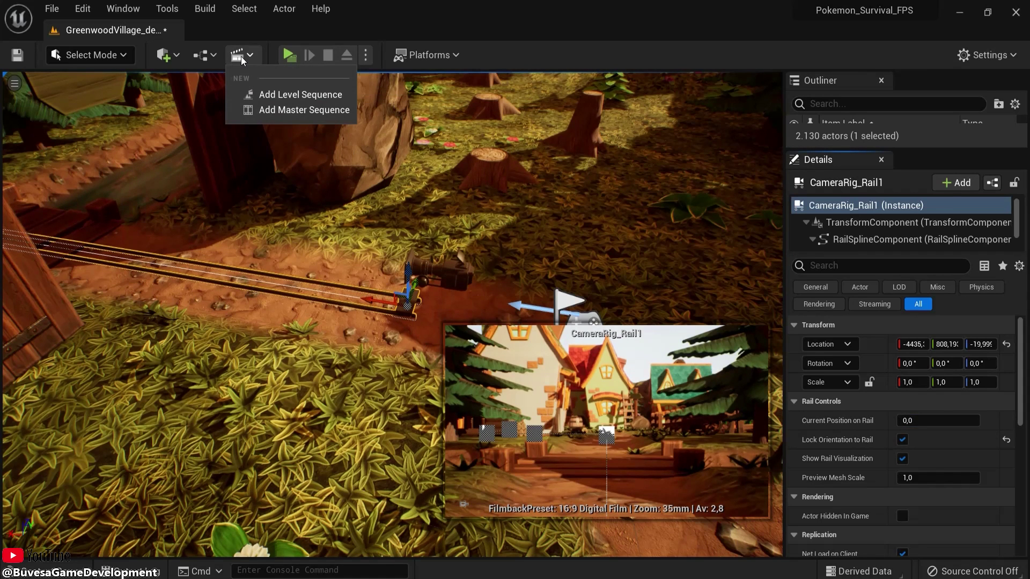
pyautogui.click(272, 94)
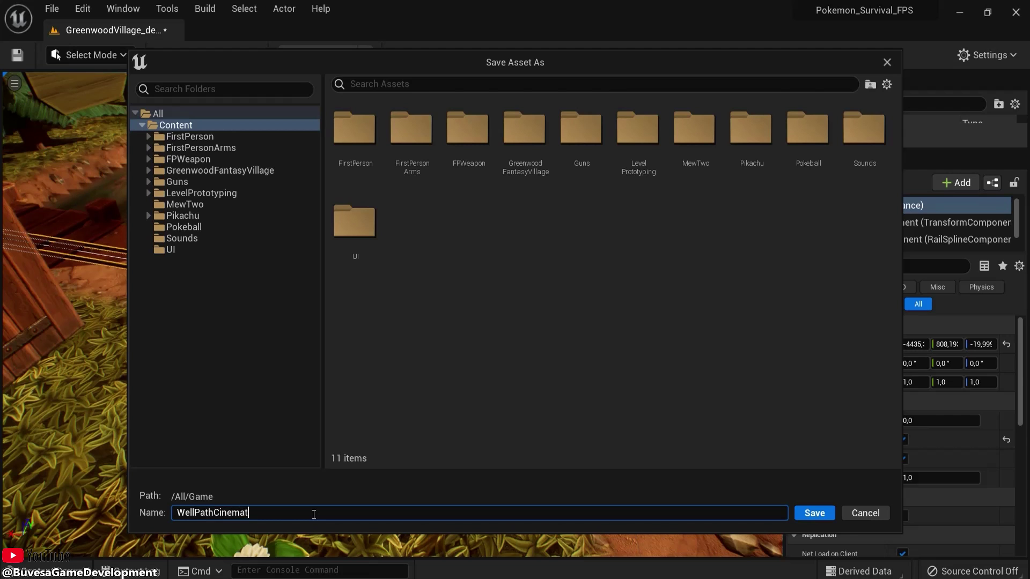
pyautogui.click(801, 514)
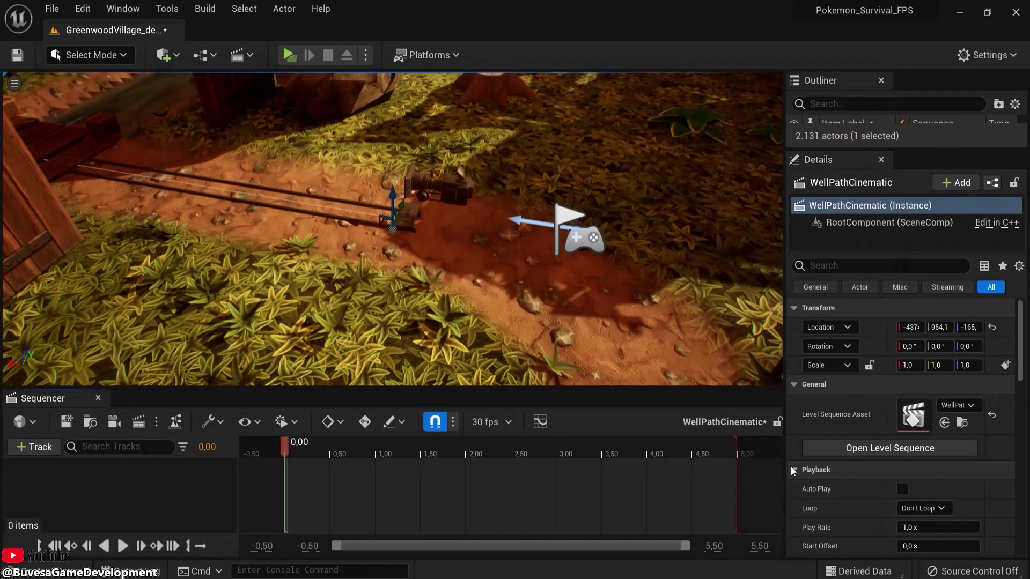
# Select both CameraRig_Rail1 and CineCameraActor3 in the level and add them to the WellPathCinematic sequence.
pyautogui.click(408, 215)
pyautogui.keyDown('ctrl'); pyautogui.click(416, 207); pyautogui.keyUp('ctrl')
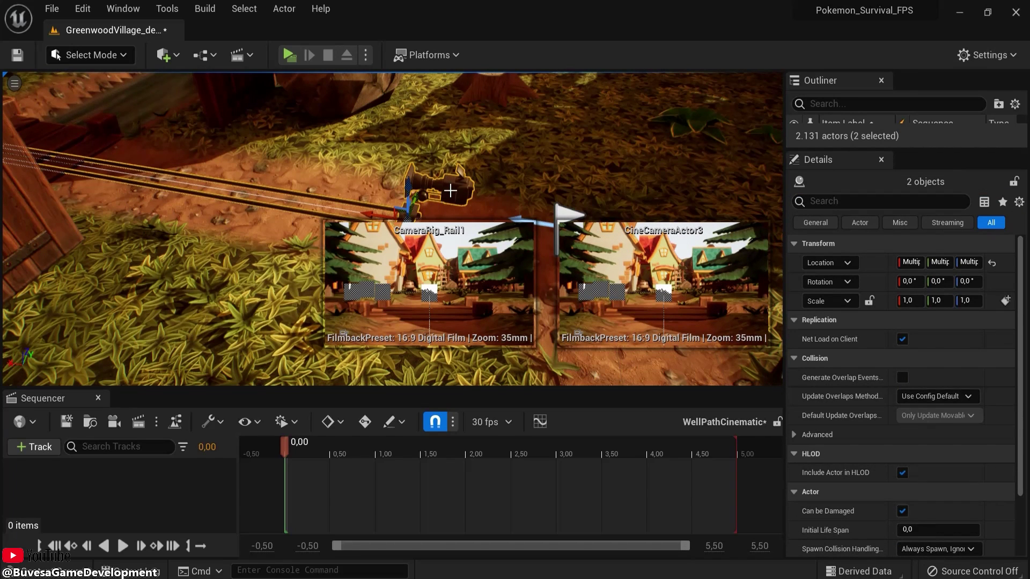
pyautogui.click(34, 447)
pyautogui.moveTo(67, 206)
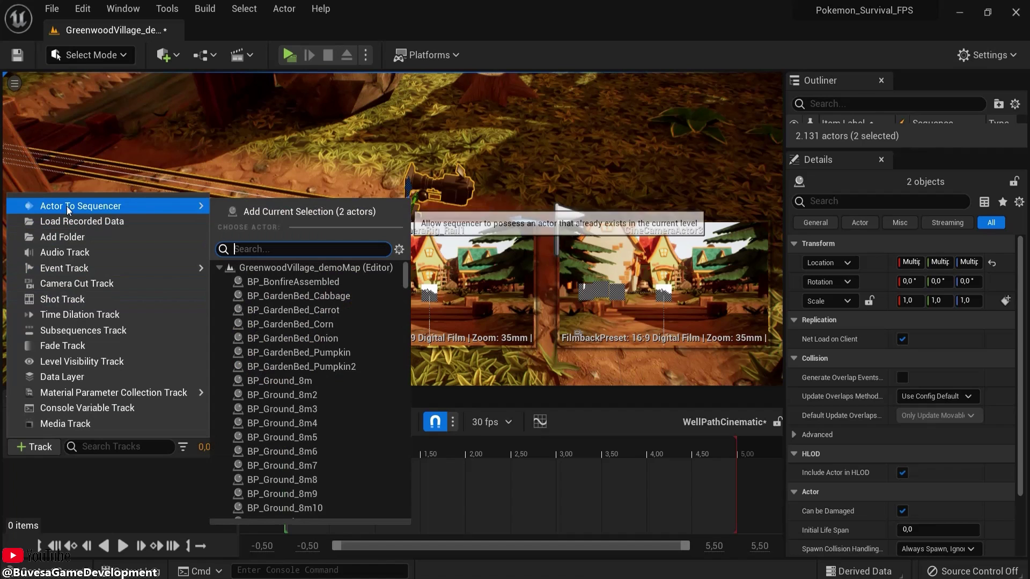
pyautogui.click(276, 212)
# Extend the CineCameraActor3 camera cut to about 10 seconds.
pyautogui.scroll(-3, 187, 493)
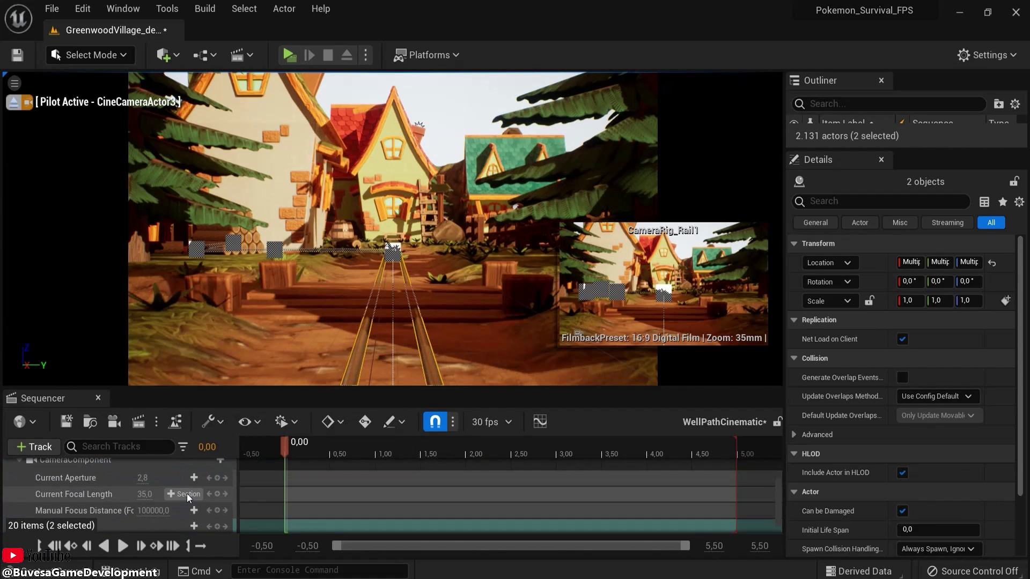
pyautogui.scroll(5, 176, 491)
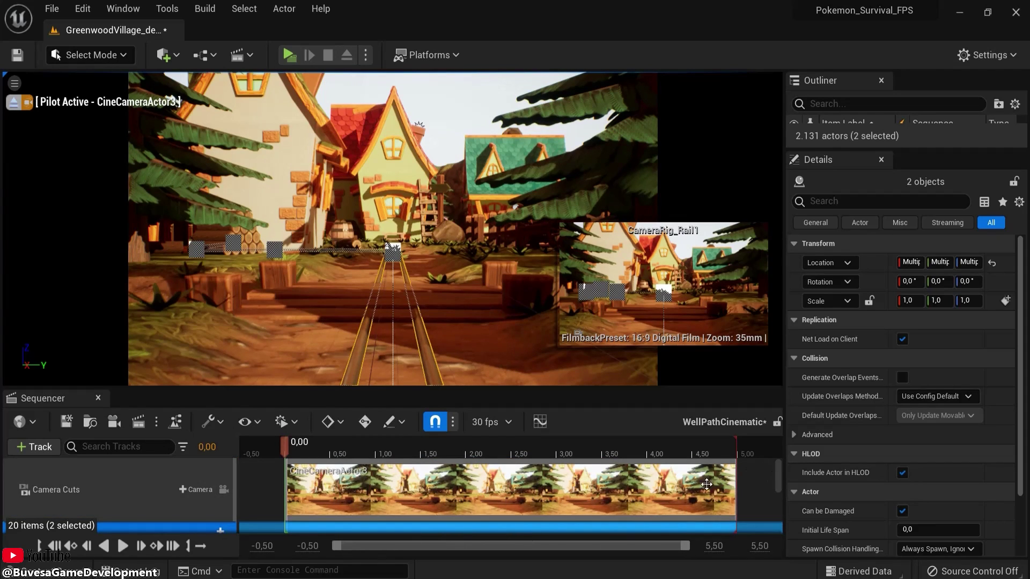
pyautogui.keyDown('ctrl'); pyautogui.scroll(-5, 571, 488); pyautogui.keyUp('ctrl')
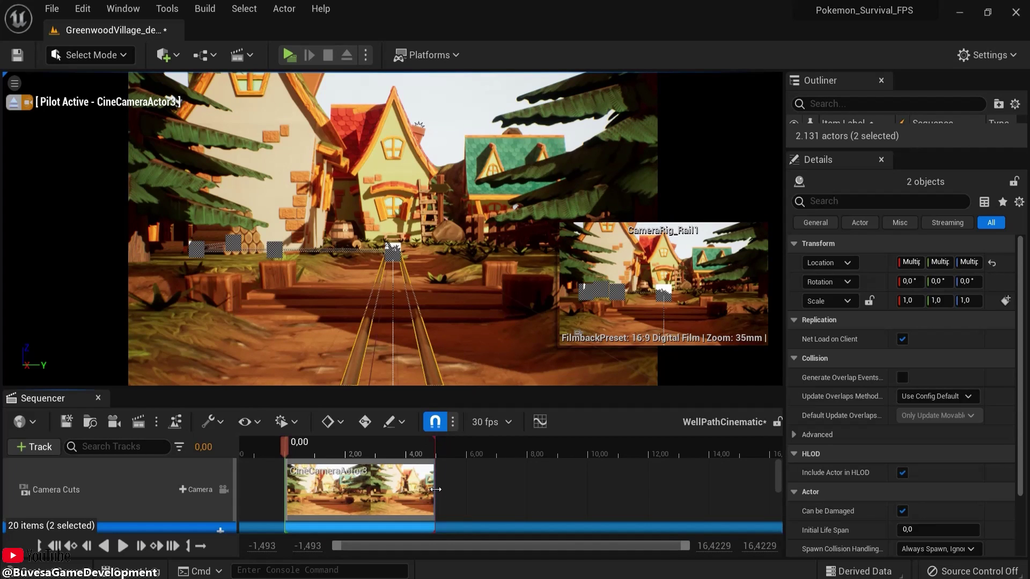
pyautogui.moveTo(436, 489); pyautogui.dragTo(591, 494)
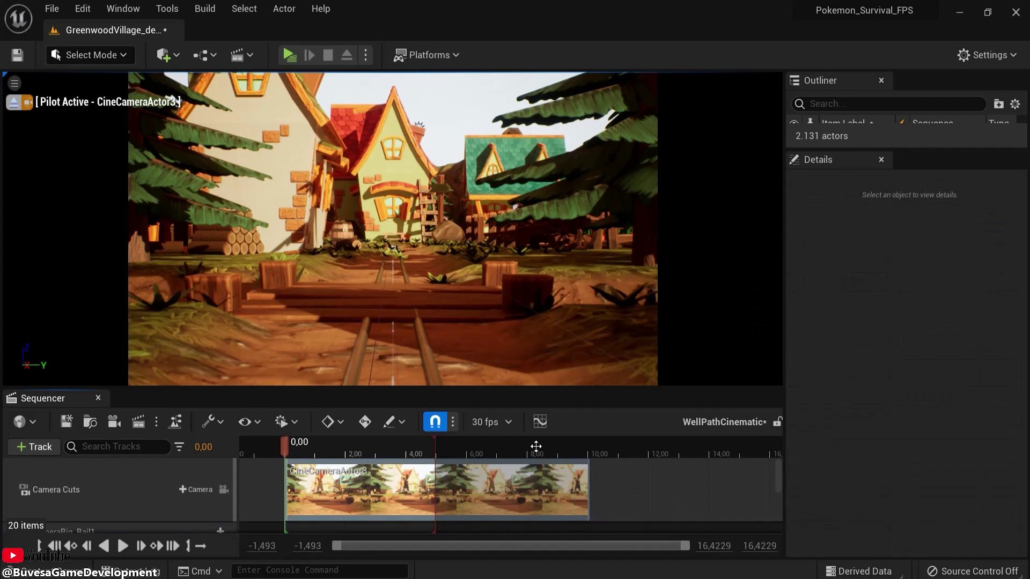
# Show the sequence's time in seconds and move its playback end to about 10 seconds.
pyautogui.click(491, 422)
pyautogui.moveTo(548, 351)
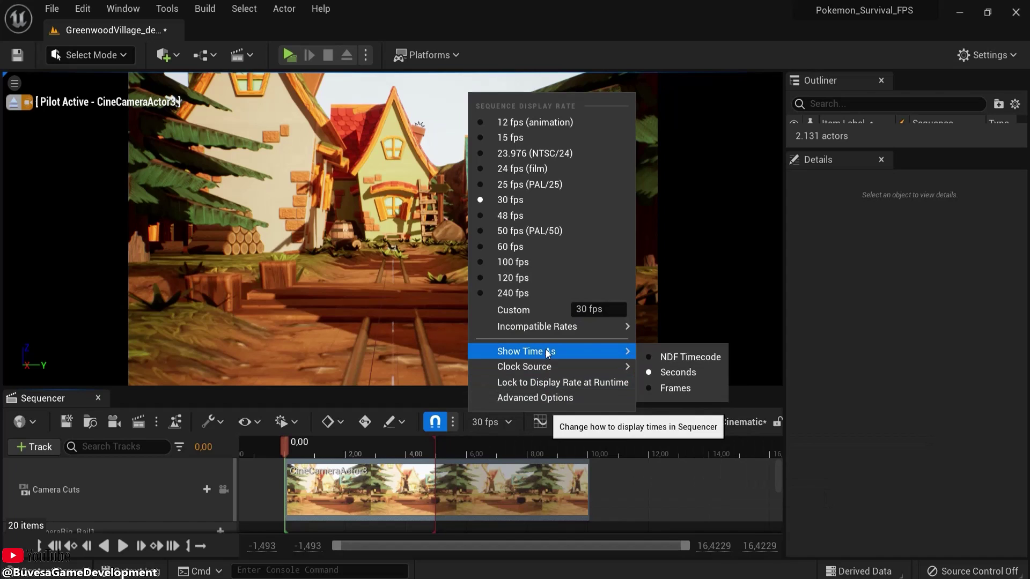
pyautogui.click(677, 373)
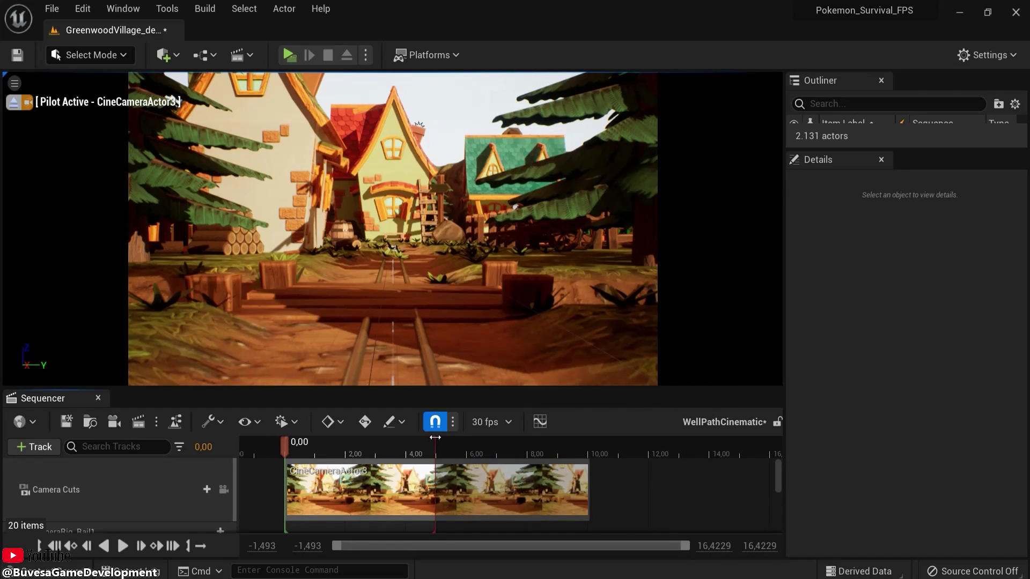
pyautogui.moveTo(435, 438); pyautogui.dragTo(585, 440)
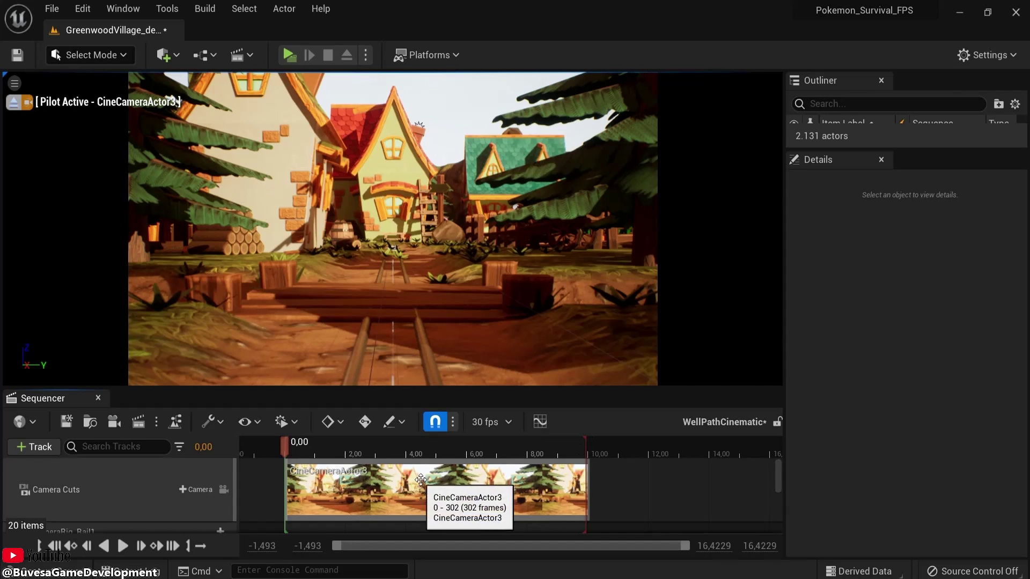
# Look through the sequence tracks of CineCameraActor3, including its camera component and transform.
pyautogui.scroll(-3, 108, 485)
pyautogui.scroll(-1, 108, 485)
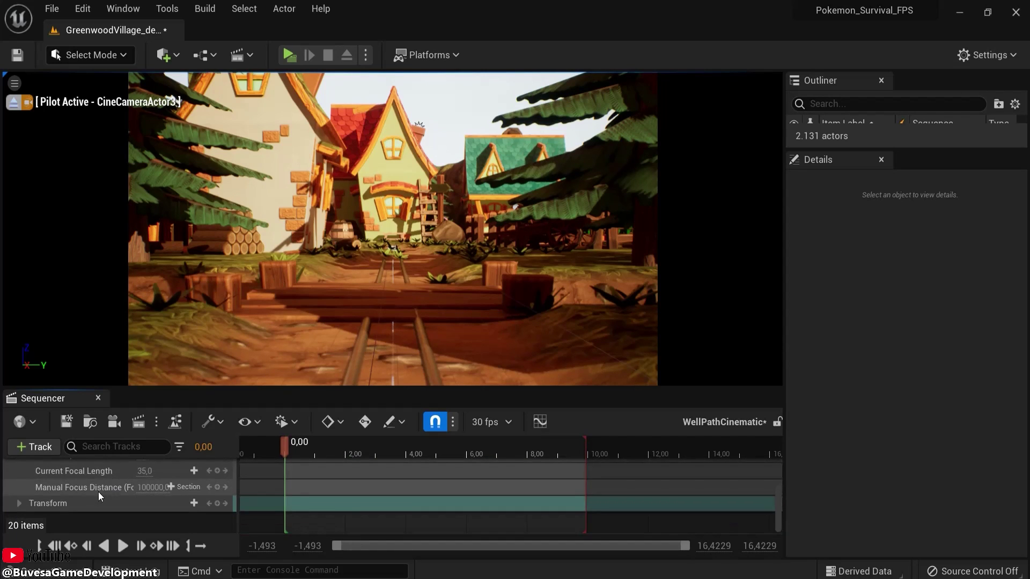
pyautogui.scroll(3, 98, 492)
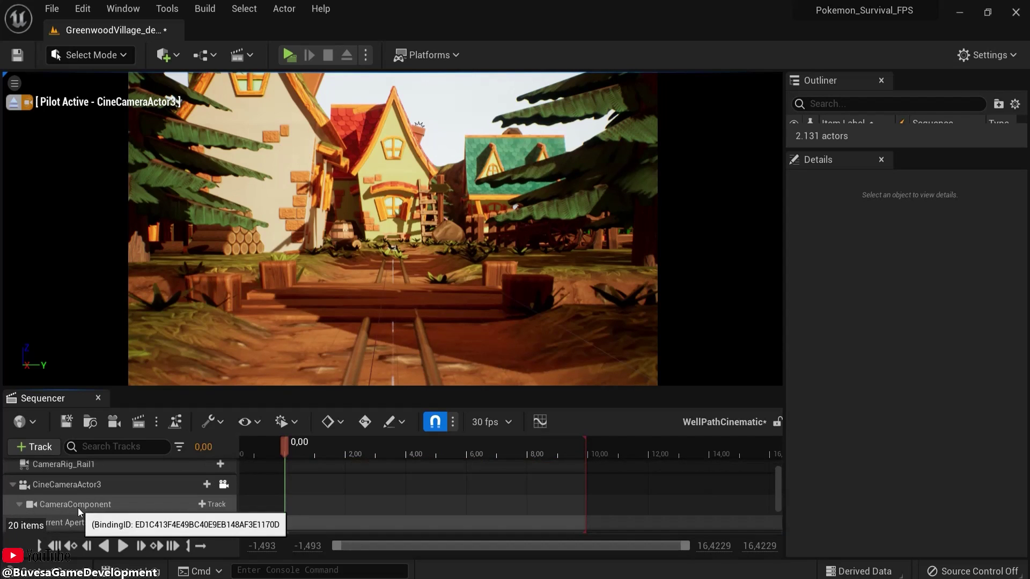
pyautogui.click(93, 503)
pyautogui.scroll(-3, 91, 503)
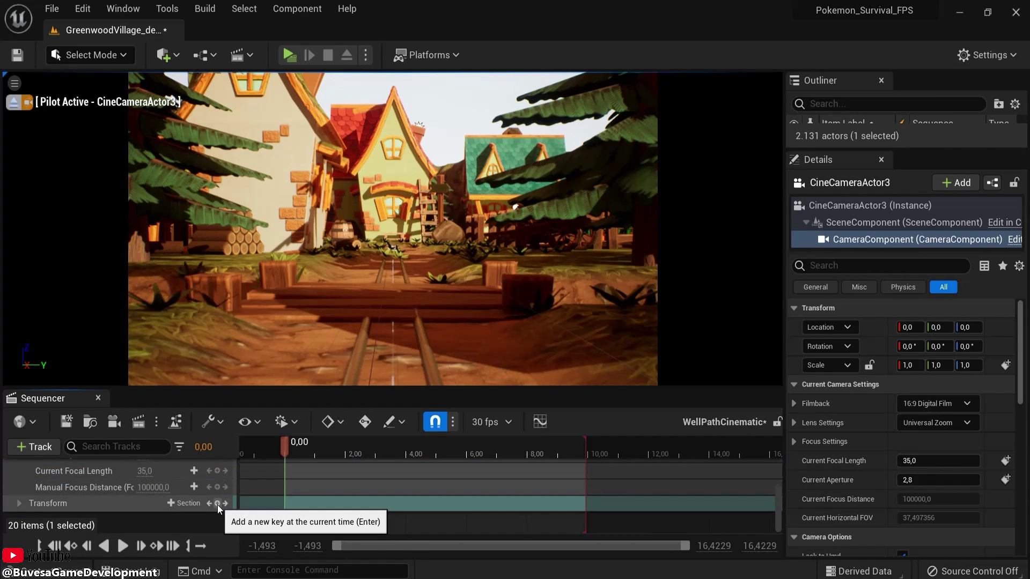
pyautogui.click(194, 503)
pyautogui.scroll(5, 284, 495)
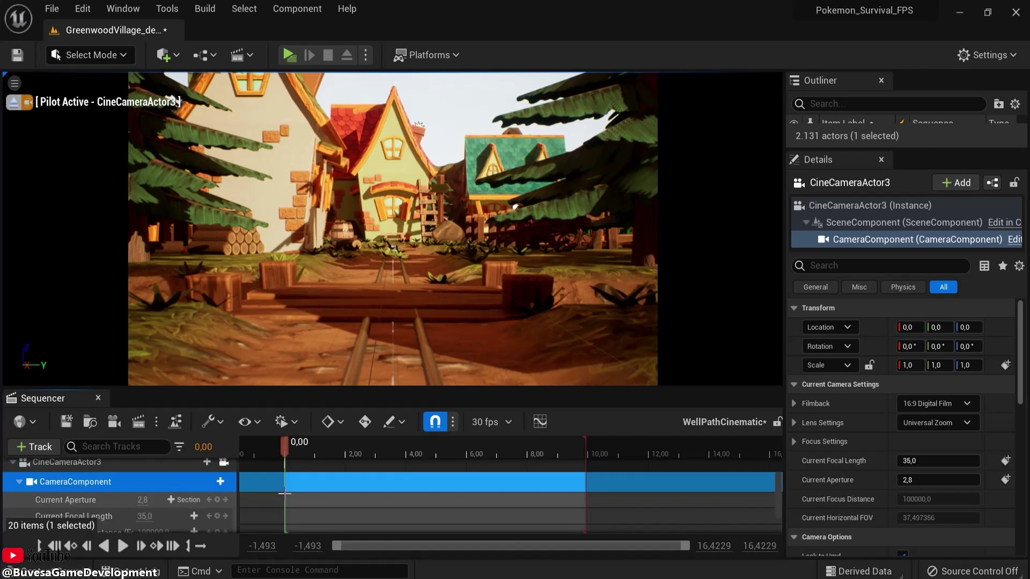
pyautogui.scroll(-1, 285, 495)
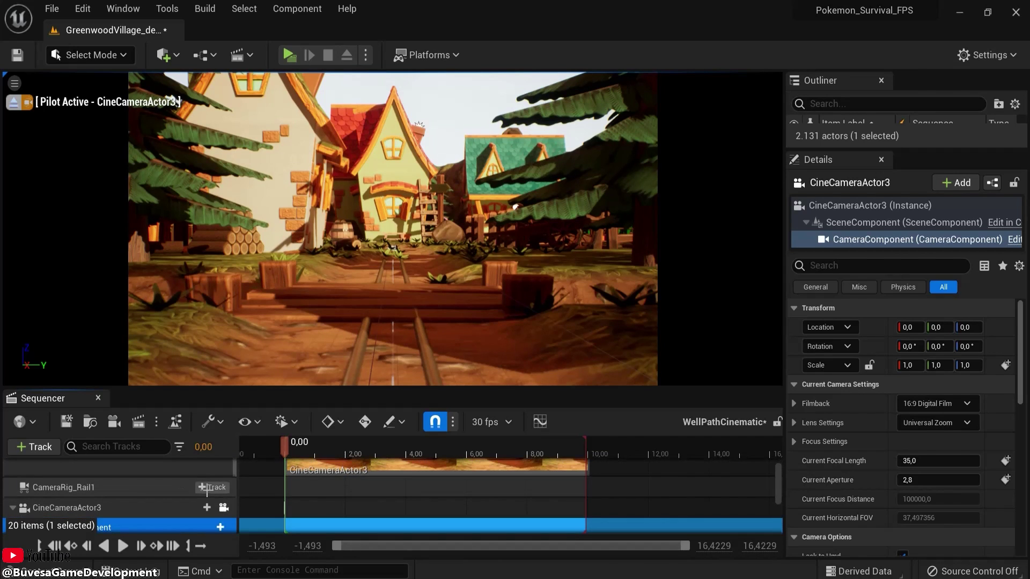
# Add a Current Position on Rail track to CameraRig_Rail1 in the sequence.
pyautogui.click(79, 487)
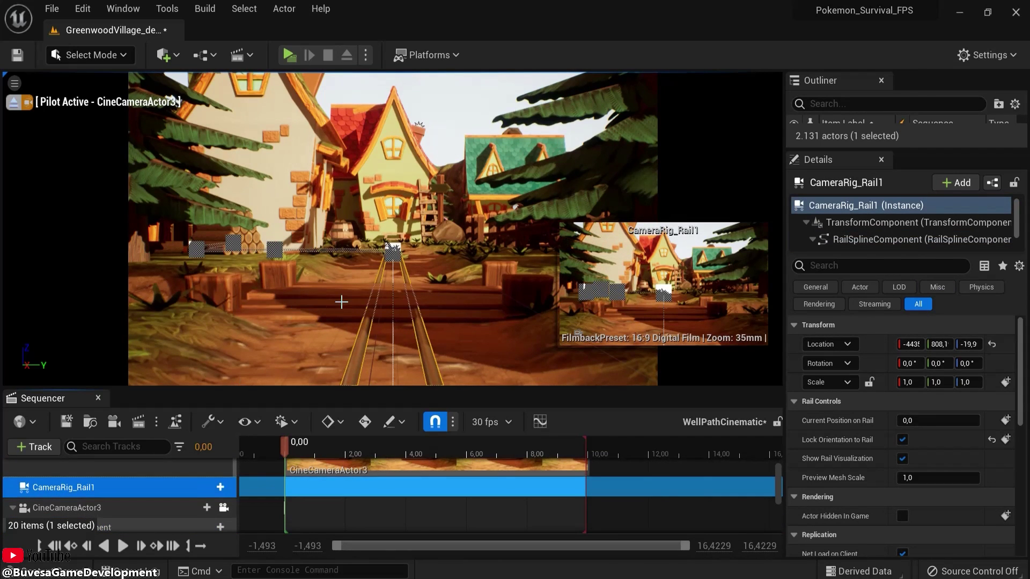
pyautogui.moveTo(341, 303); pyautogui.dragTo(398, 329, button='right')
pyautogui.press('s')
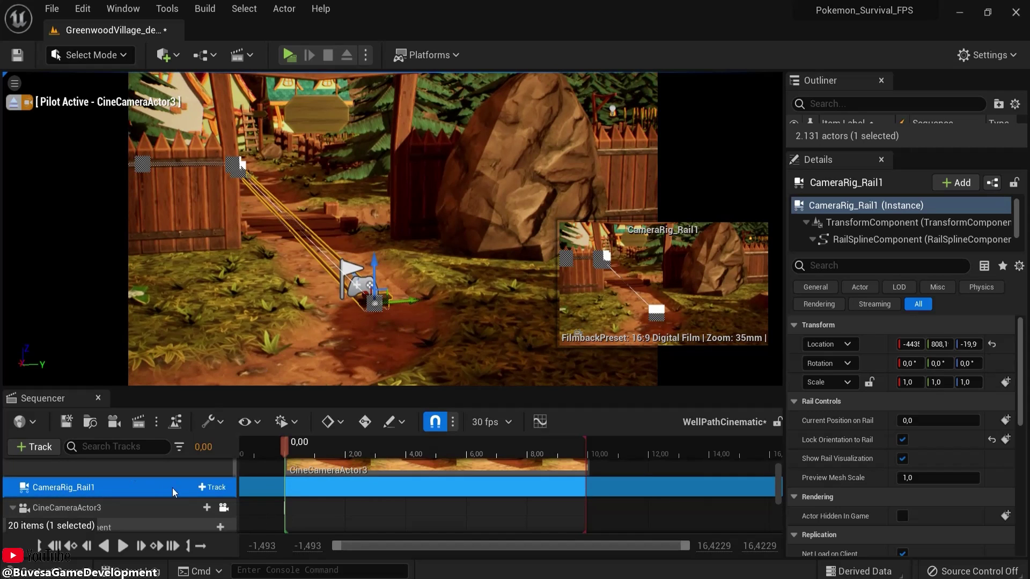
pyautogui.click(210, 488)
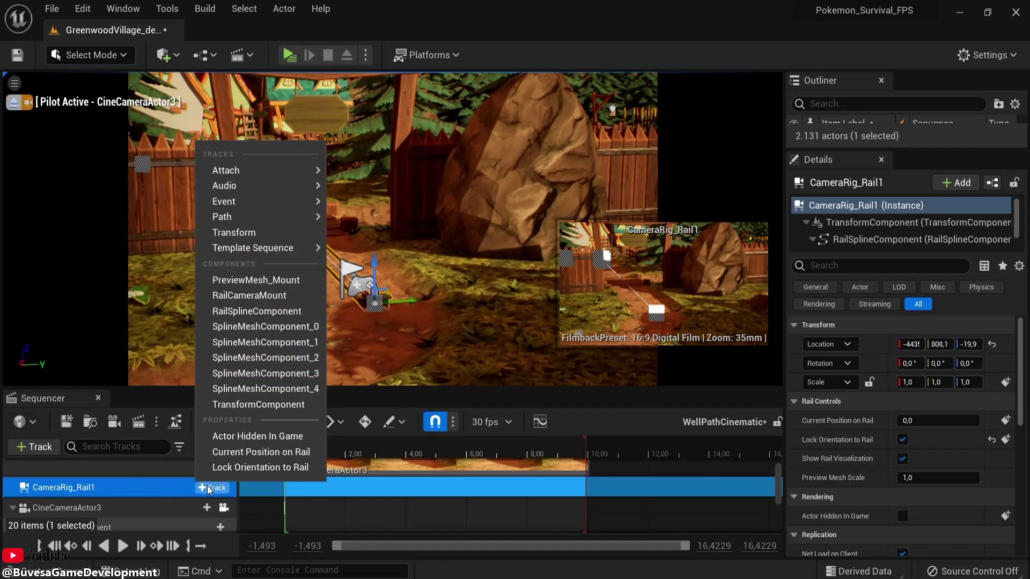
pyautogui.click(227, 456)
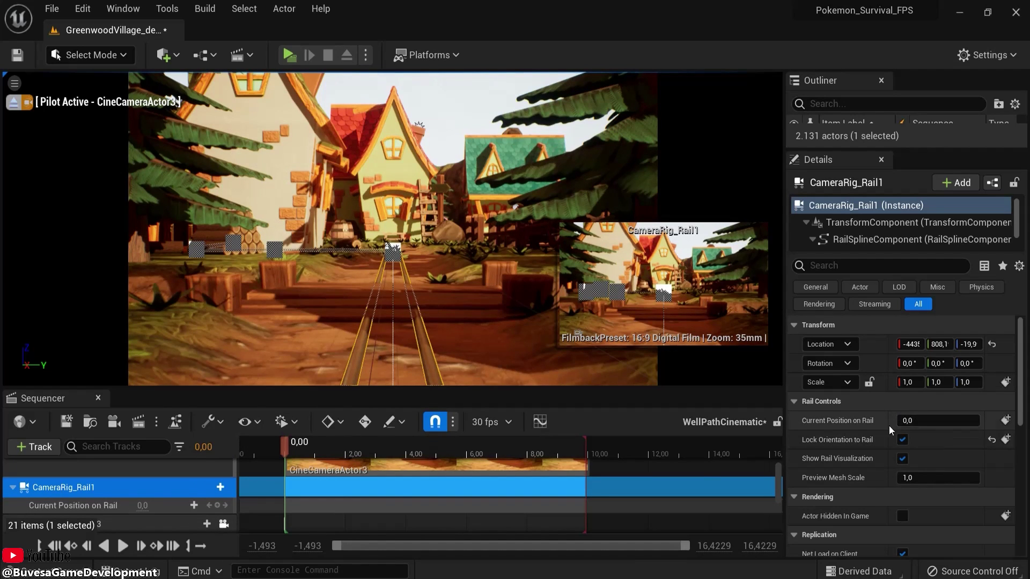
# Preview the rail position at 1.0, reset Current Position on Rail to 0 and key it at 0 seconds.
pyautogui.moveTo(899, 427); pyautogui.dragTo(918, 427)
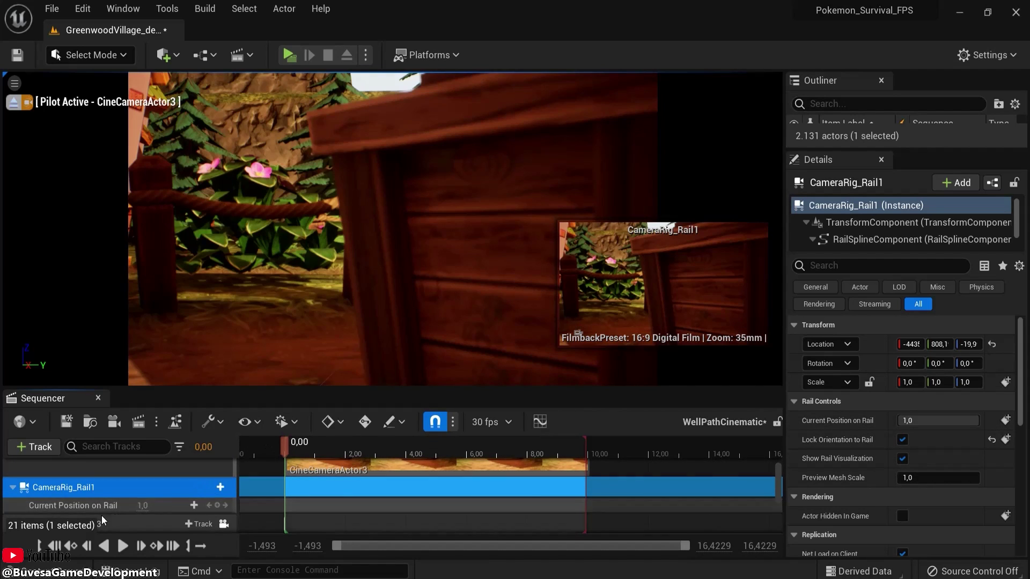
pyautogui.click(142, 506)
pyautogui.write('0')
pyautogui.press('Return')
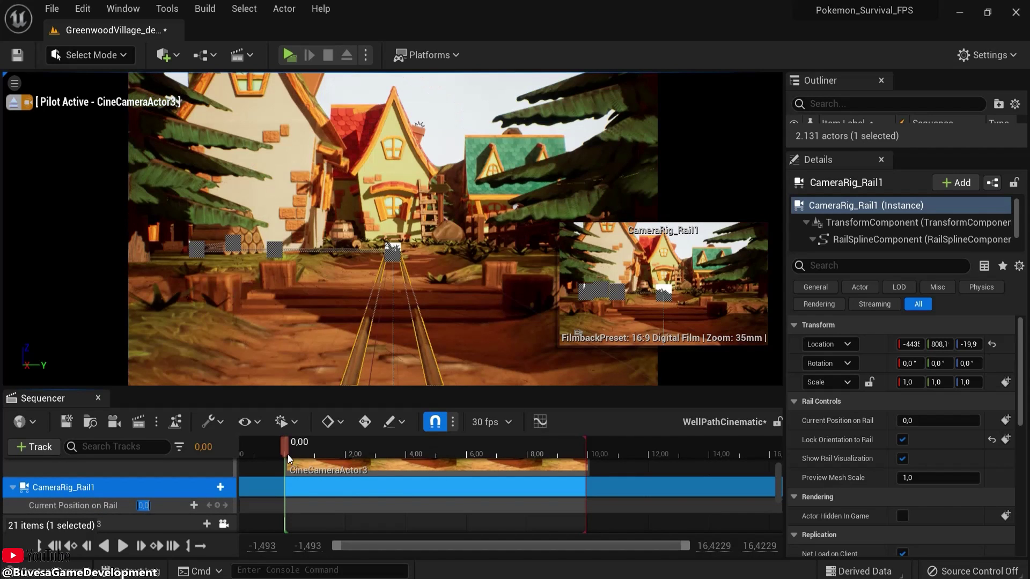
pyautogui.click(218, 505)
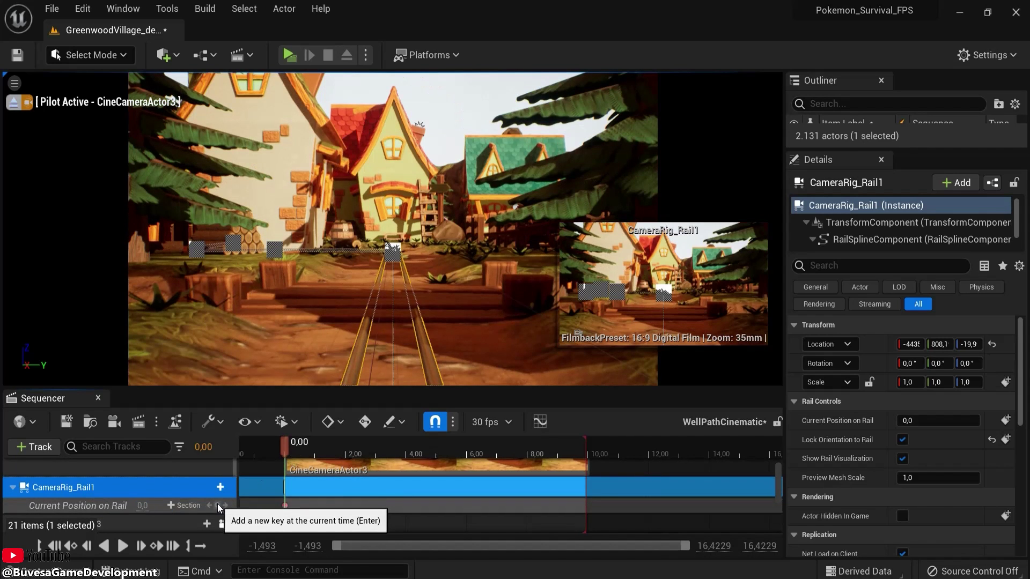
# Key Current Position on Rail at 1.0 at about 10 seconds for CameraRig_Rail1 and return the playhead to 0.
pyautogui.moveTo(586, 449); pyautogui.dragTo(588, 448)
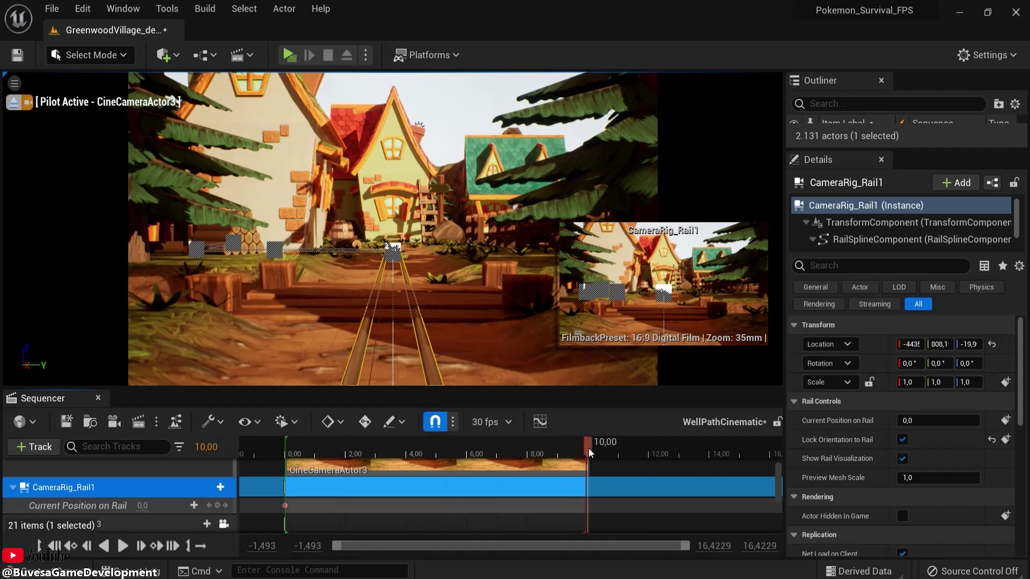
pyautogui.click(128, 508)
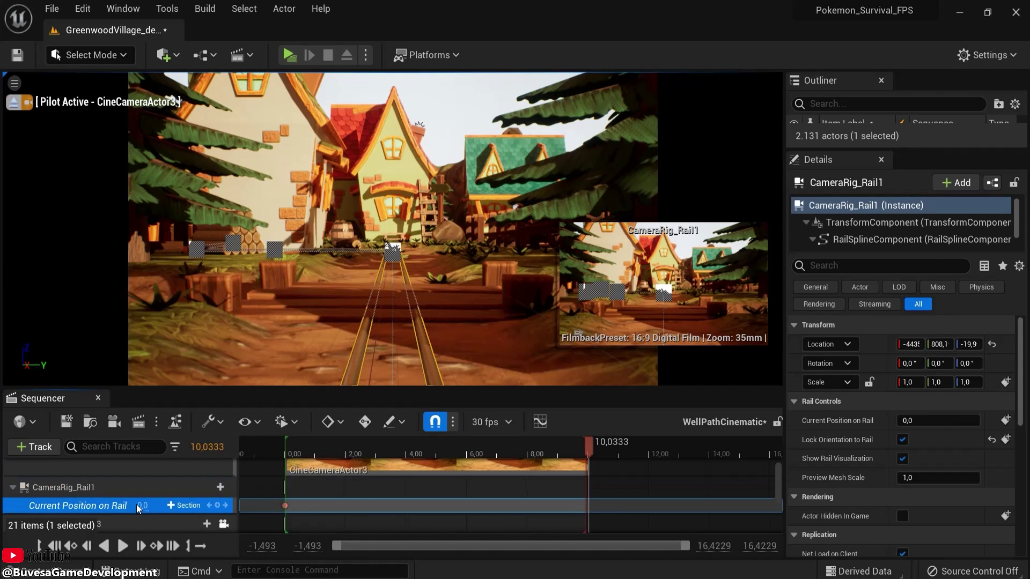
pyautogui.write('1')
pyautogui.press('Return')
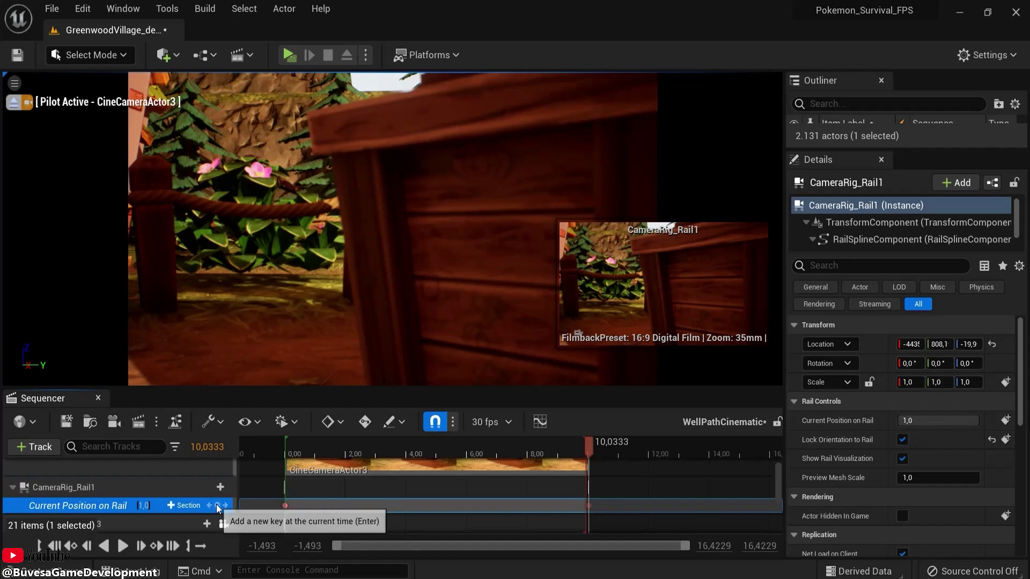
pyautogui.moveTo(590, 442); pyautogui.dragTo(286, 446)
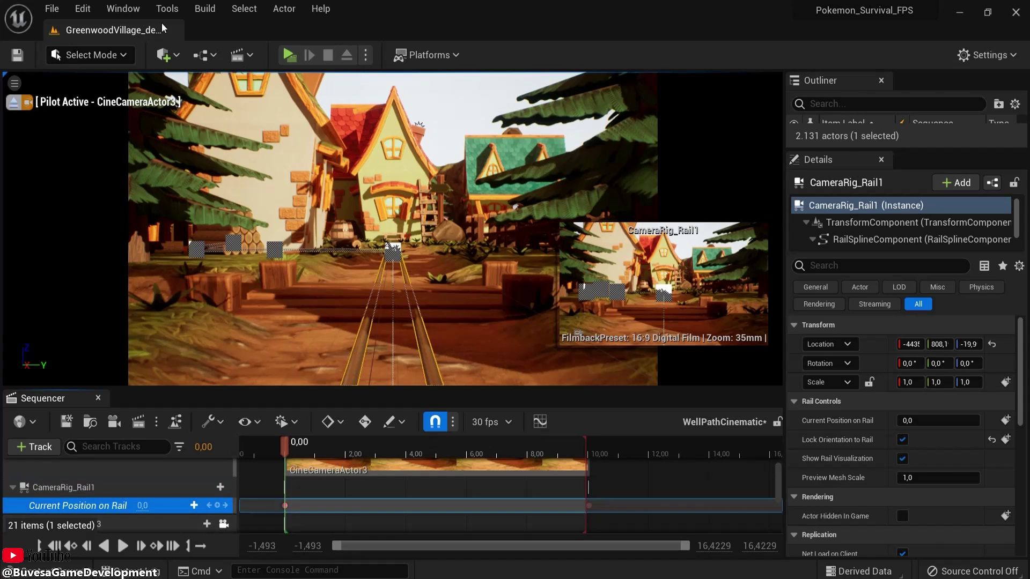
# Place a Trigger Box on the path in front of the wooden gate and move it up into the gateway.
pyautogui.click(206, 56)
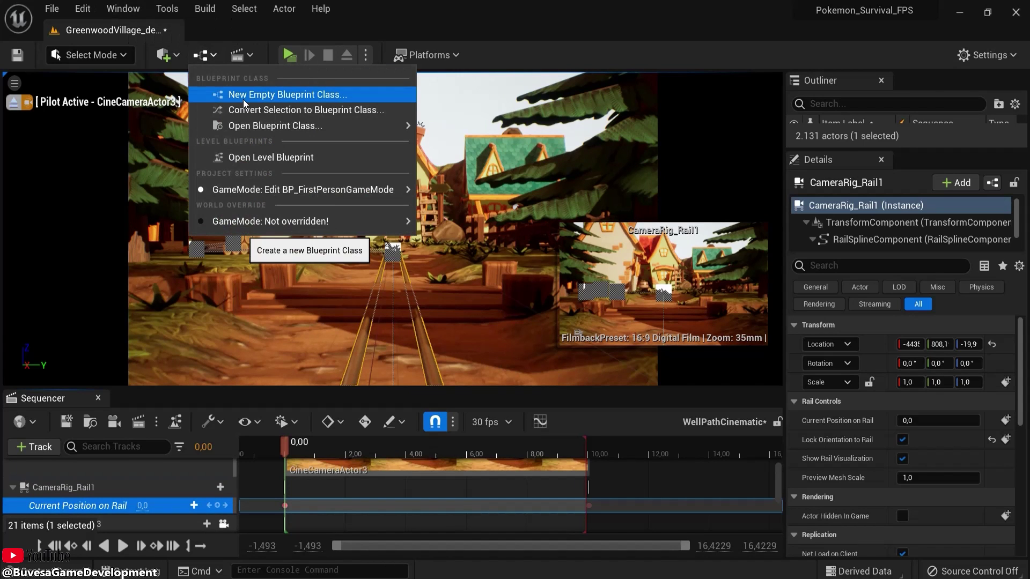
pyautogui.click(259, 158)
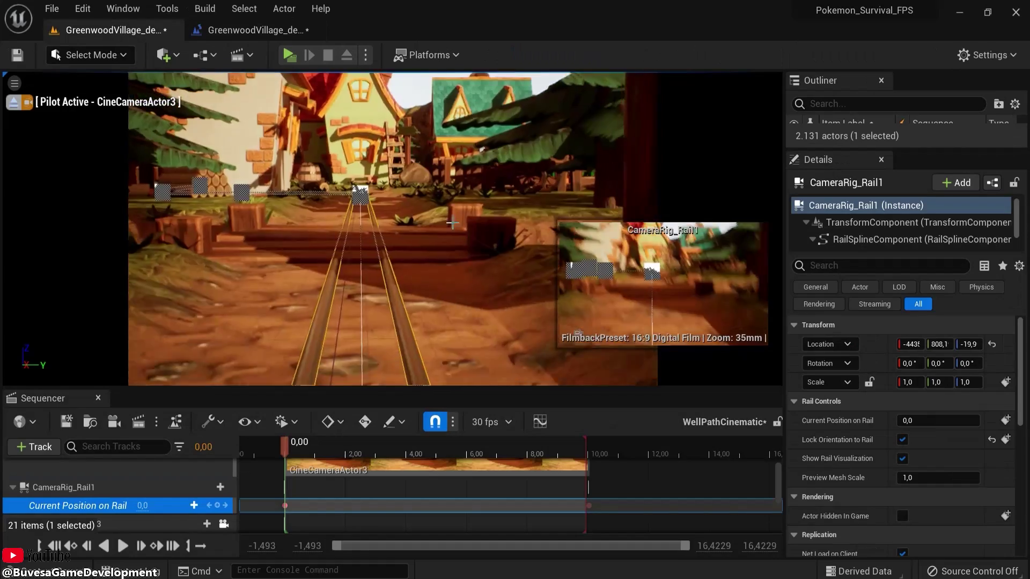
pyautogui.moveTo(437, 272); pyautogui.dragTo(414, 220, button='right')
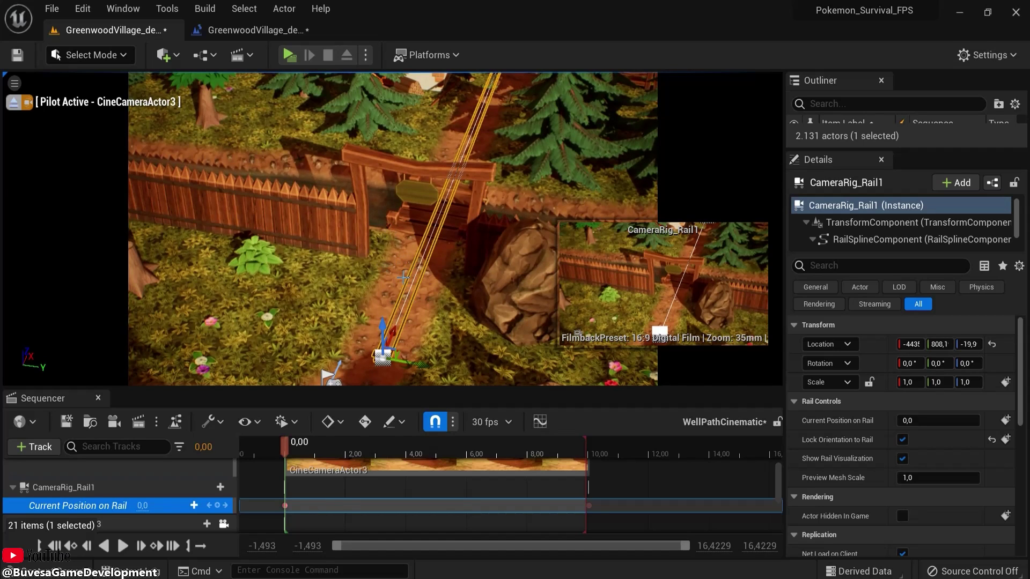
pyautogui.moveTo(403, 277); pyautogui.dragTo(384, 279, button='right')
pyautogui.moveTo(367, 135); pyautogui.dragTo(431, 285, button='right')
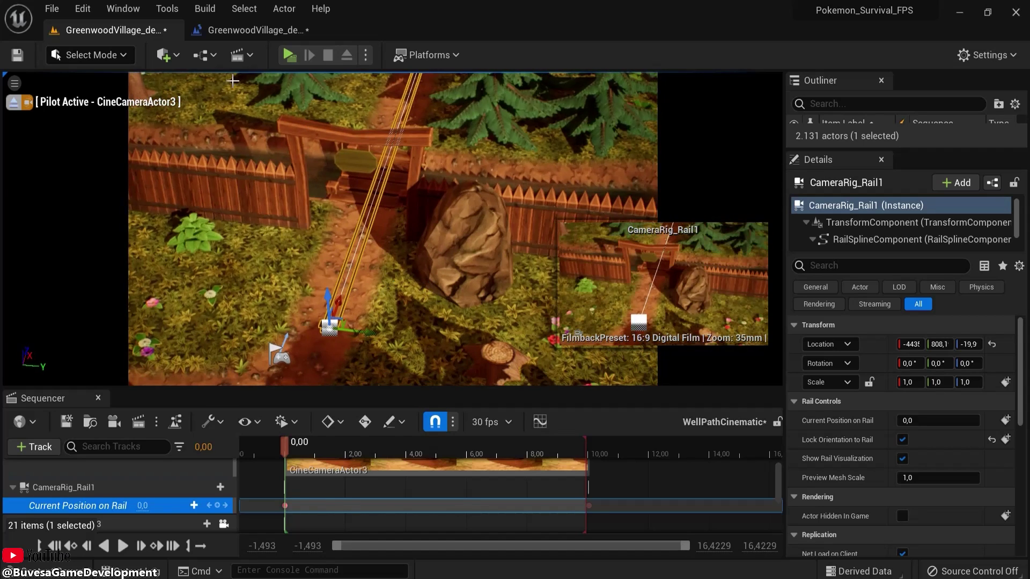
pyautogui.click(175, 56)
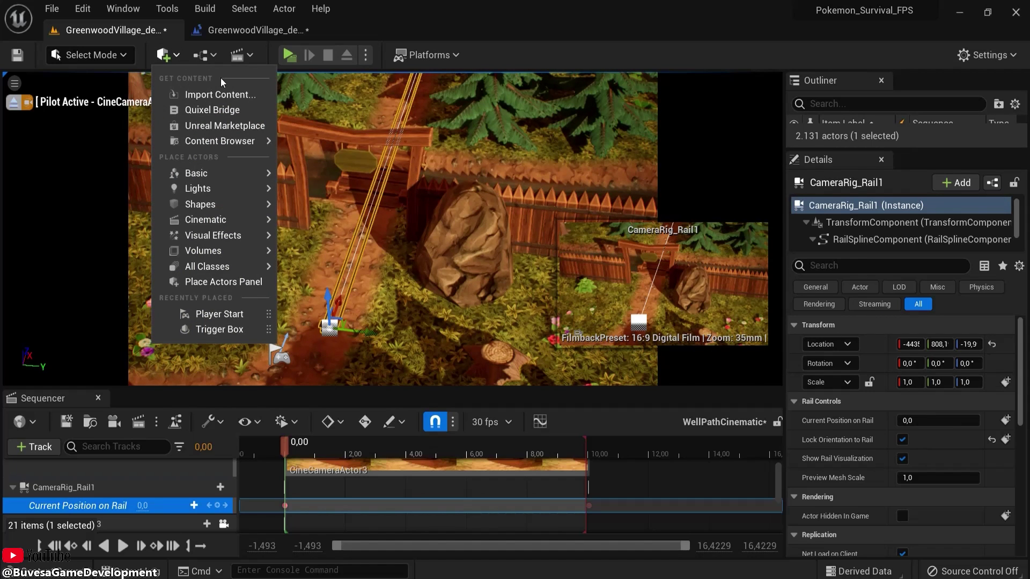
pyautogui.write('box')
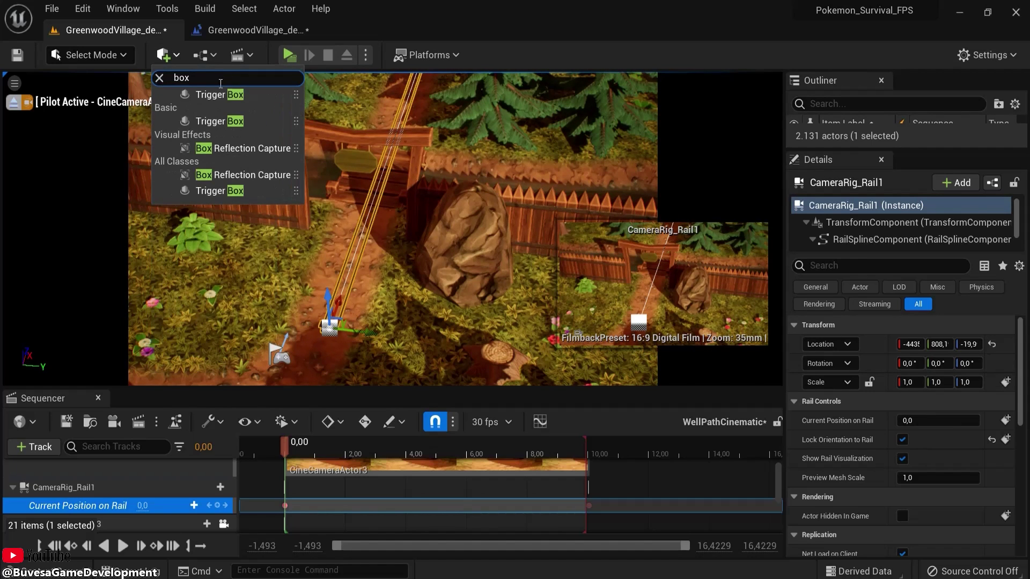
pyautogui.moveTo(212, 94); pyautogui.dragTo(352, 232)
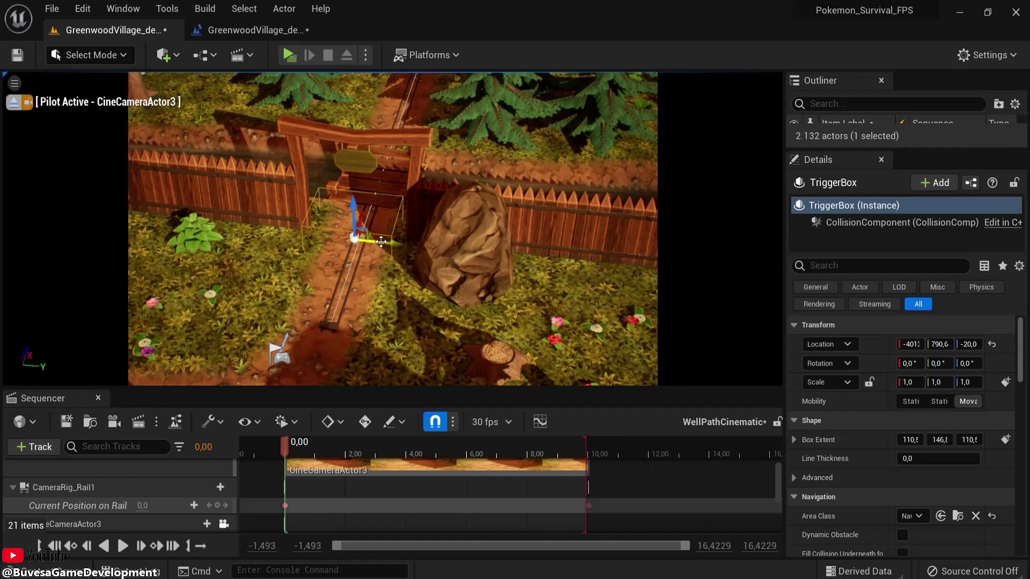
pyautogui.moveTo(369, 208); pyautogui.dragTo(361, 178)
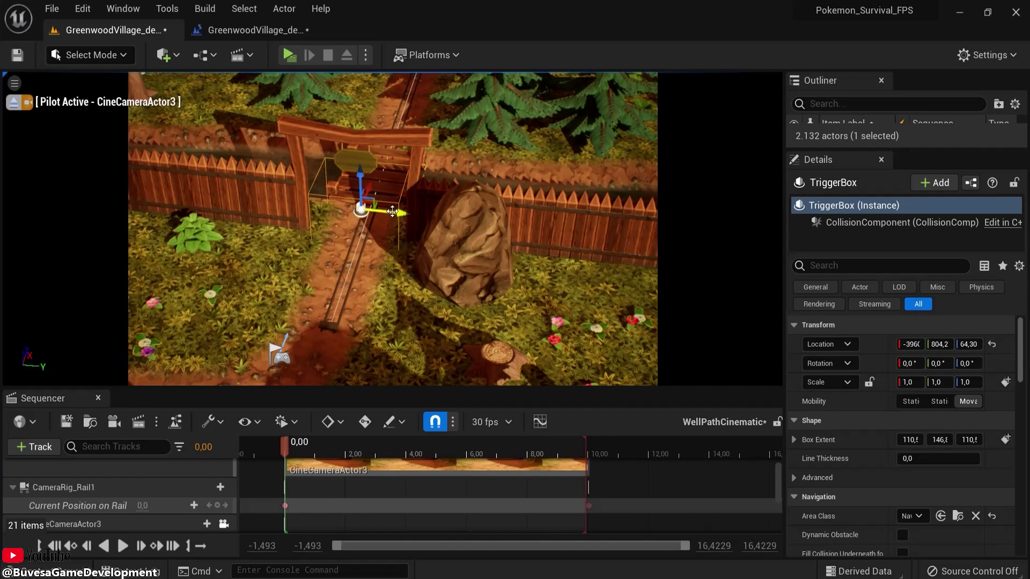
# Add an On Actor Begin Overlap event for the selected Trigger Box to the Level Blueprint.
pyautogui.click(207, 55)
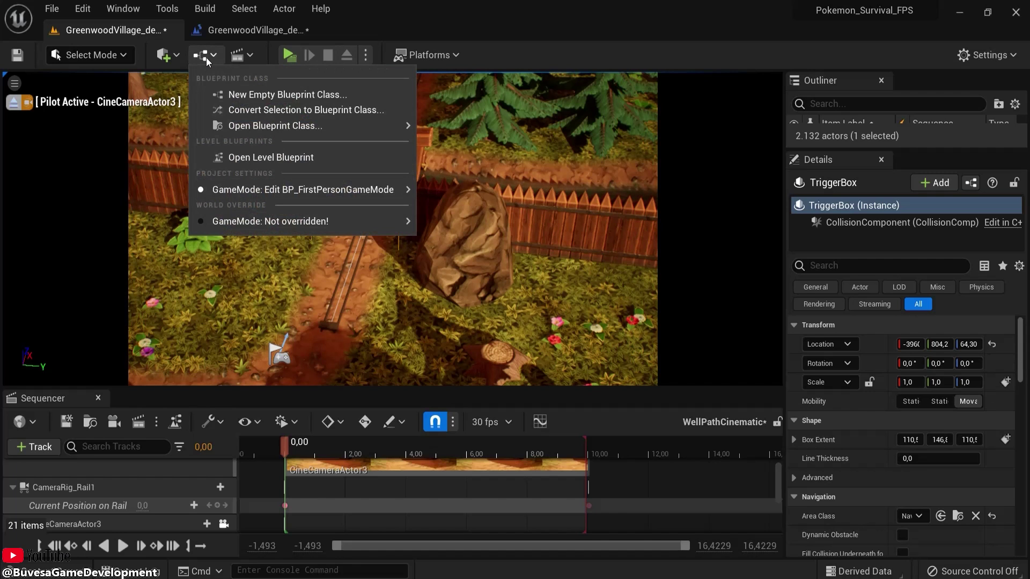
pyautogui.click(258, 156)
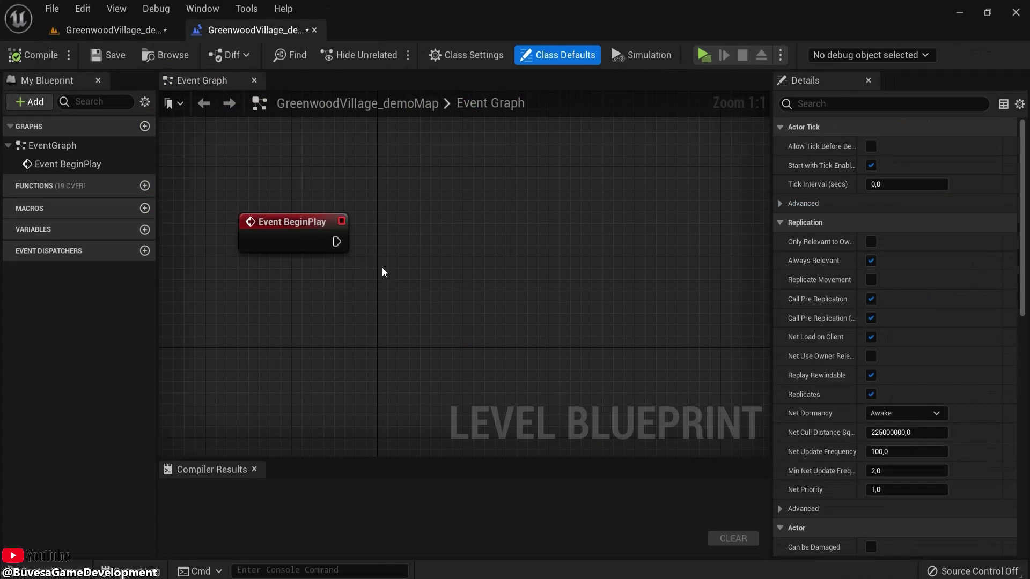
pyautogui.rightClick(424, 311)
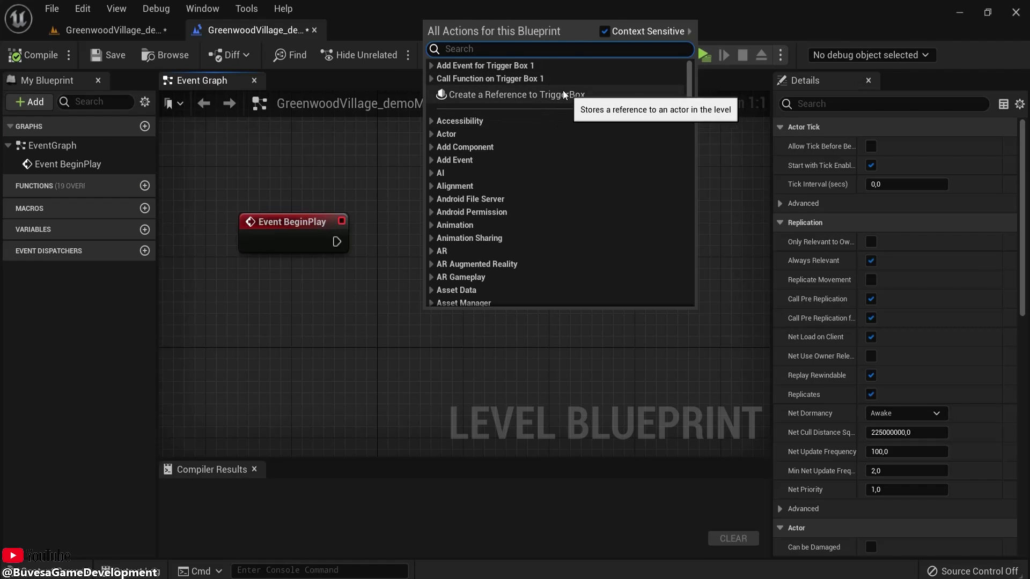
pyautogui.click(431, 66)
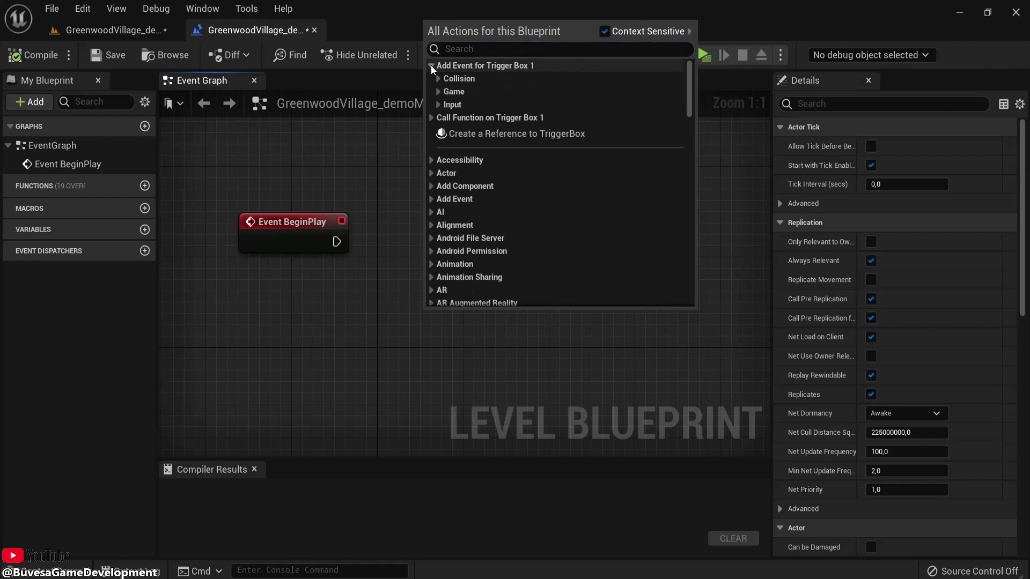
pyautogui.click(438, 80)
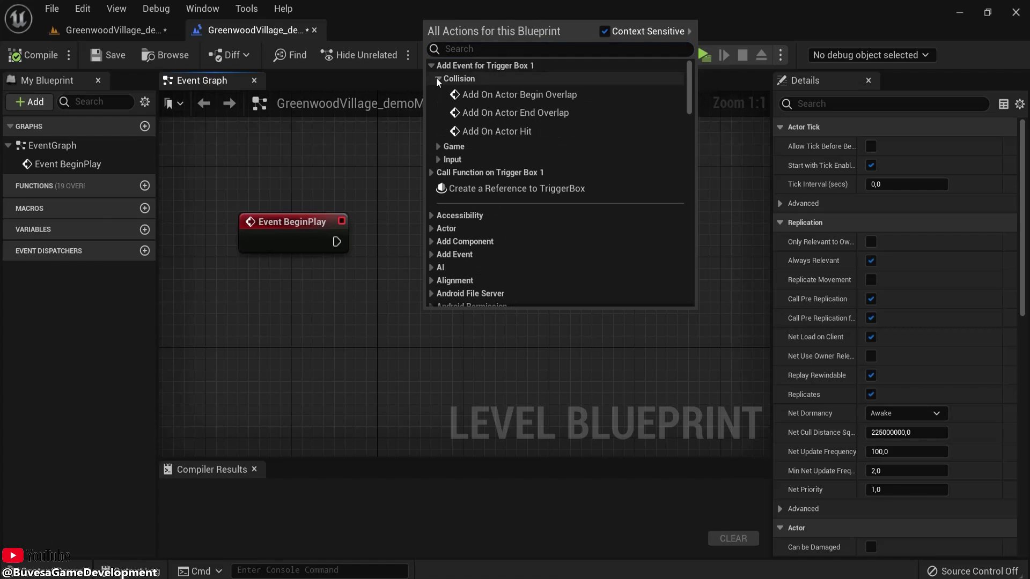
pyautogui.click(463, 95)
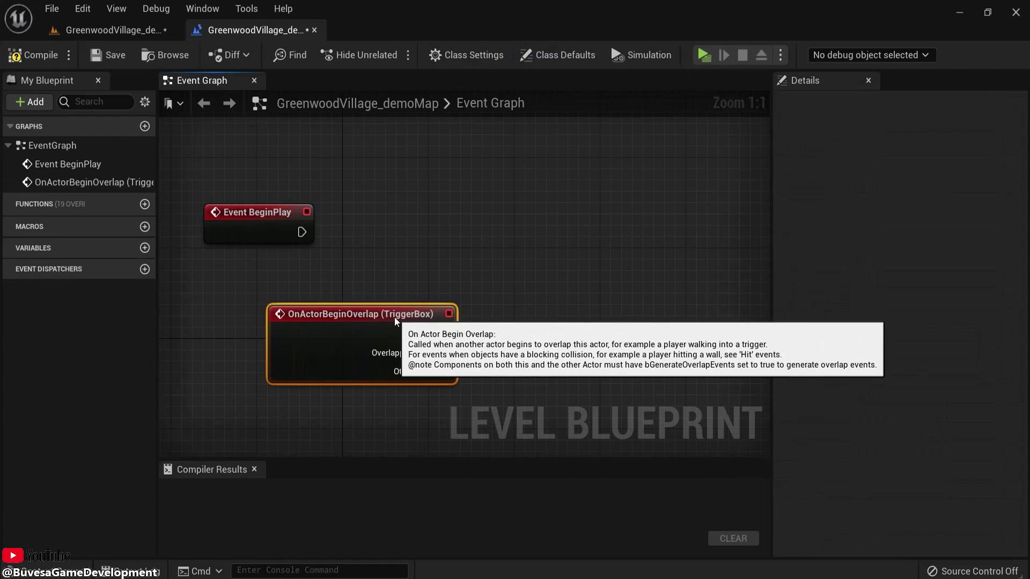
# Delete the unused Event BeginPlay node from the Level Blueprint's event graph.
pyautogui.moveTo(467, 319); pyautogui.dragTo(286, 309)
pyautogui.click(289, 236)
pyautogui.press('Delete')
pyautogui.moveTo(352, 224); pyautogui.dragTo(368, 154, button='right')
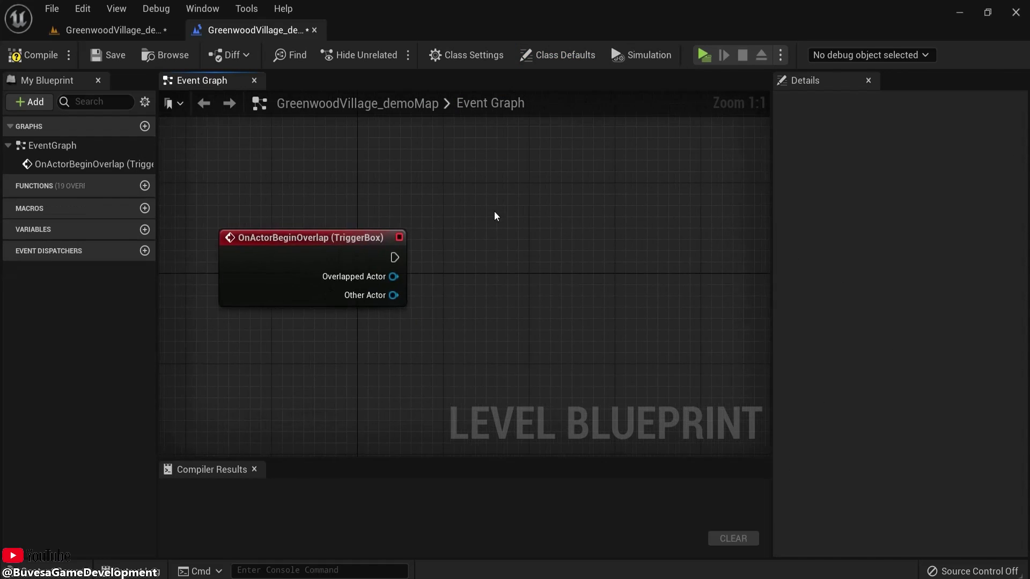
# Add a Cast To BP_FirstPersonCharacter node from the overlap event's Other Actor output and align it beside the event.
pyautogui.scroll(-2, 496, 249)
pyautogui.moveTo(416, 277); pyautogui.dragTo(487, 274)
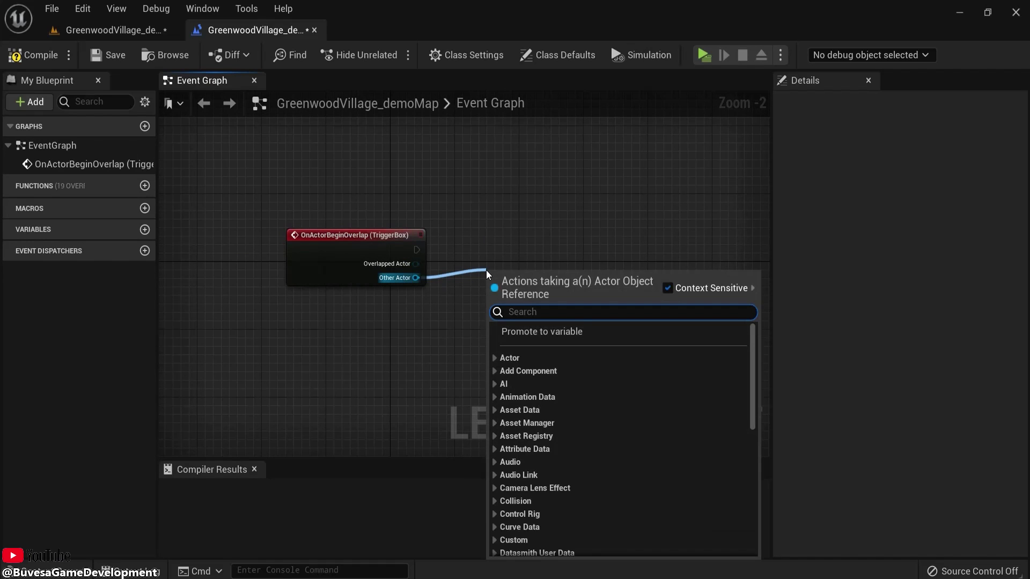
pyautogui.write('first')
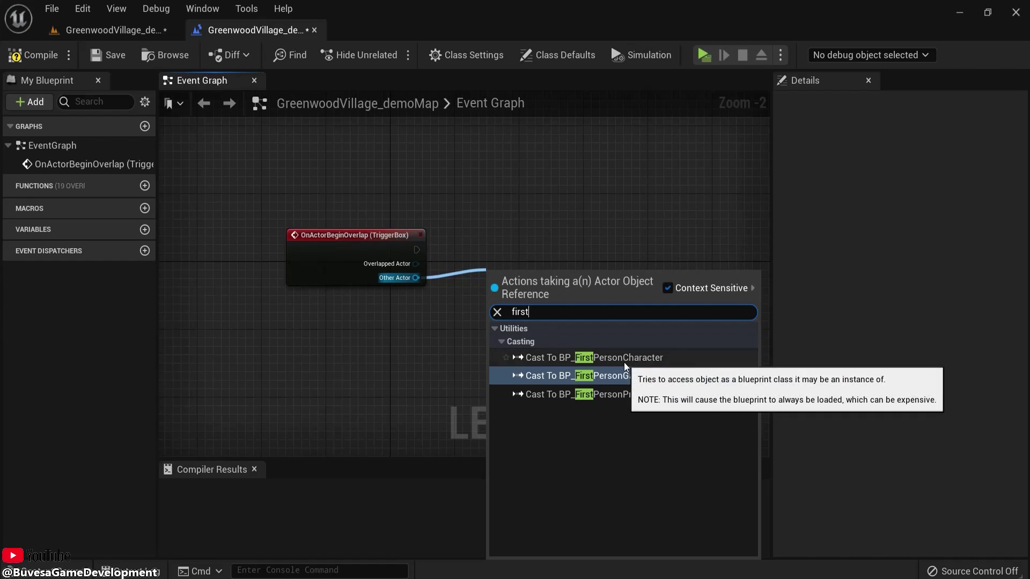
pyautogui.click(633, 359)
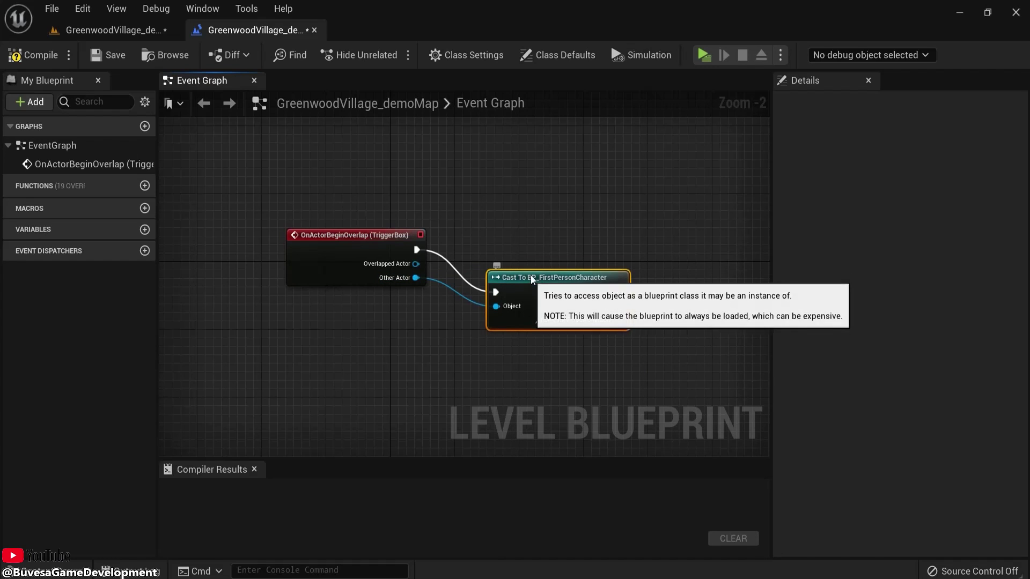
pyautogui.moveTo(504, 155); pyautogui.dragTo(649, 317)
pyautogui.moveTo(668, 305); pyautogui.dragTo(552, 285, button='right')
pyautogui.scroll(-1, 605, 314)
# Select the WellPathCinematic actor in the level and create a reference to it in the Level Blueprint.
pyautogui.click(128, 32)
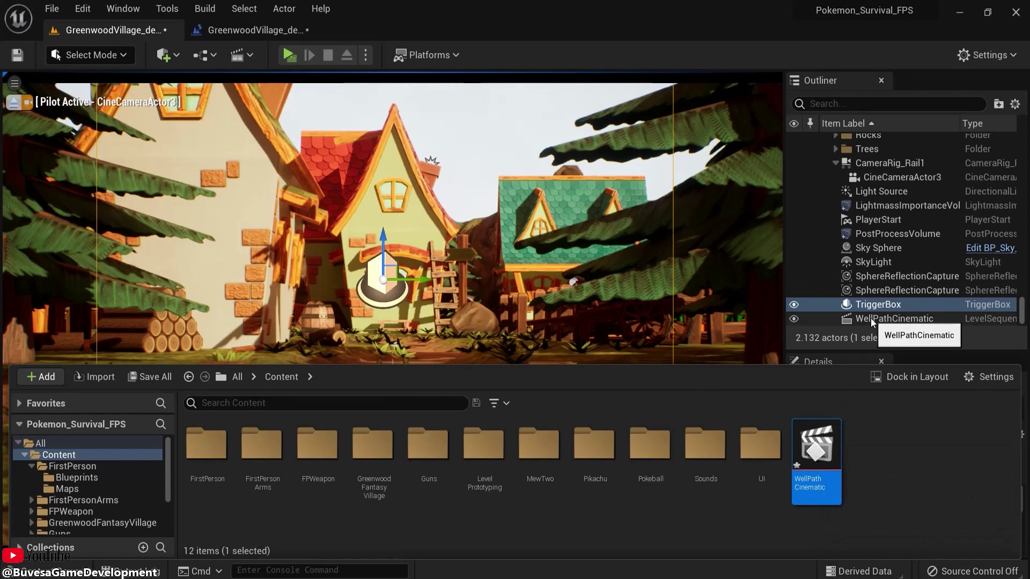
pyautogui.click(871, 318)
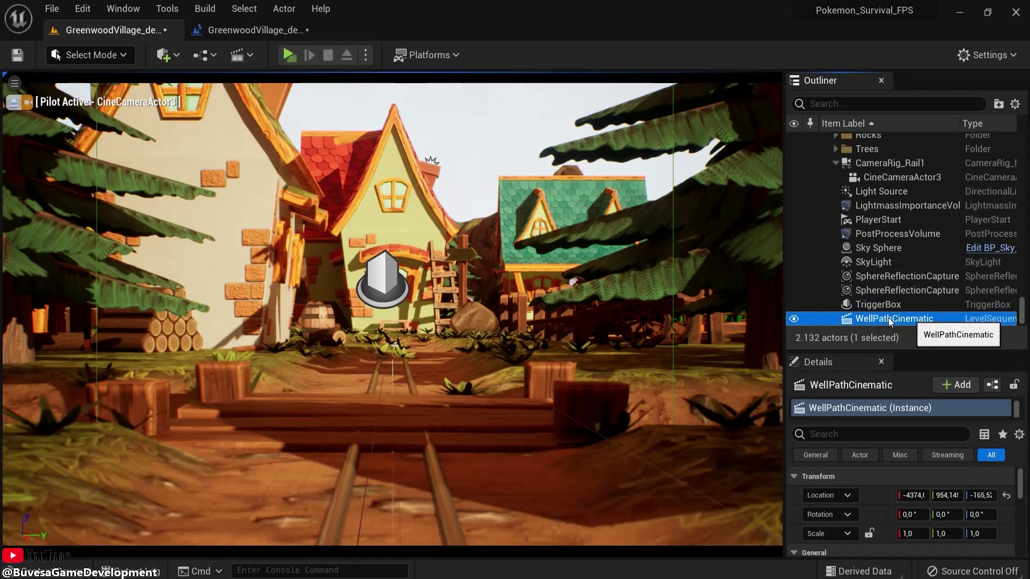
pyautogui.click(252, 29)
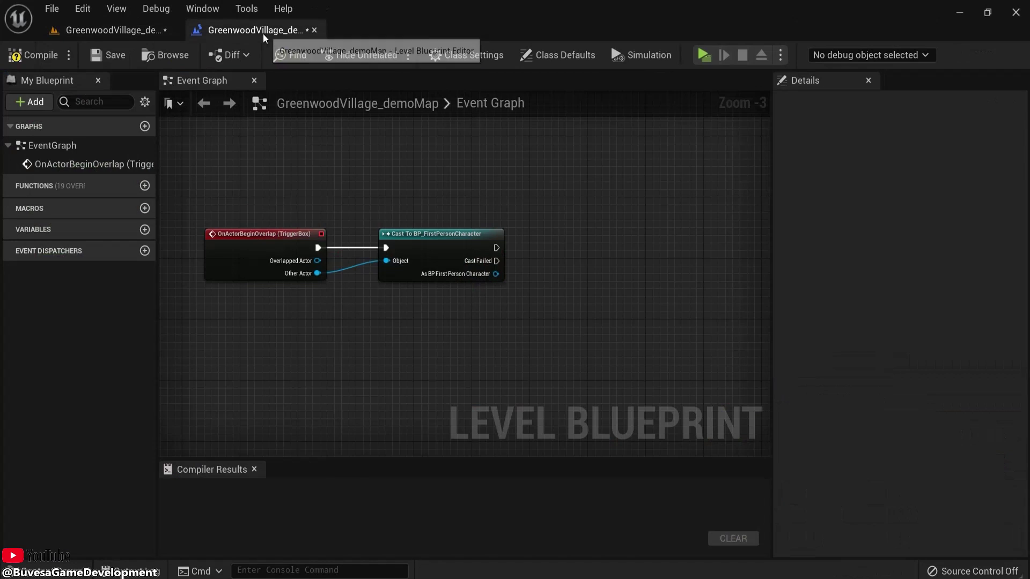
pyautogui.rightClick(504, 326)
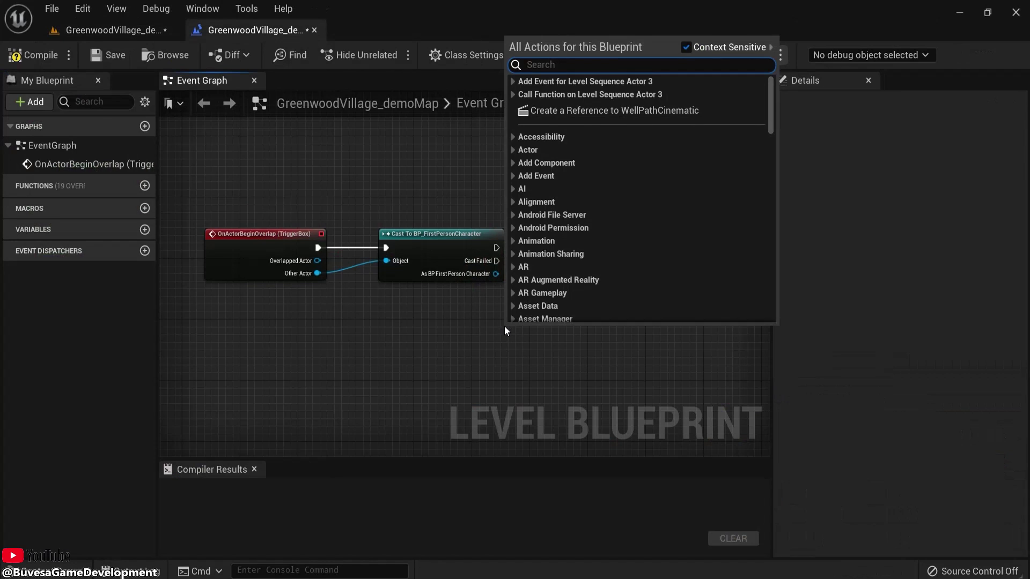
pyautogui.click(569, 111)
# Add a sequence player Play node for the WellPathCinematic reference and connect the successful cast's execution output to it.
pyautogui.moveTo(572, 336); pyautogui.dragTo(635, 292)
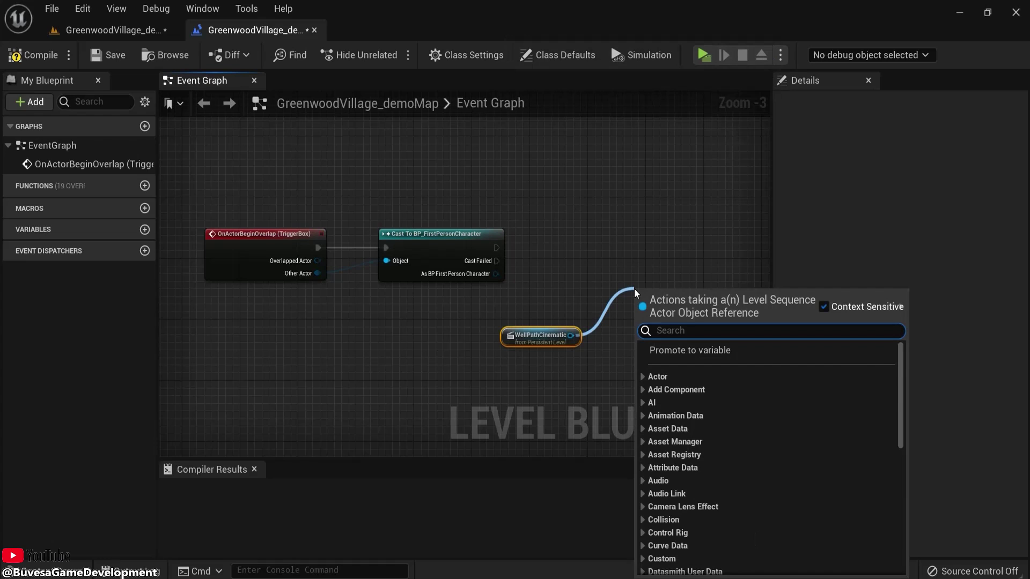
pyautogui.write('play')
pyautogui.click(683, 408)
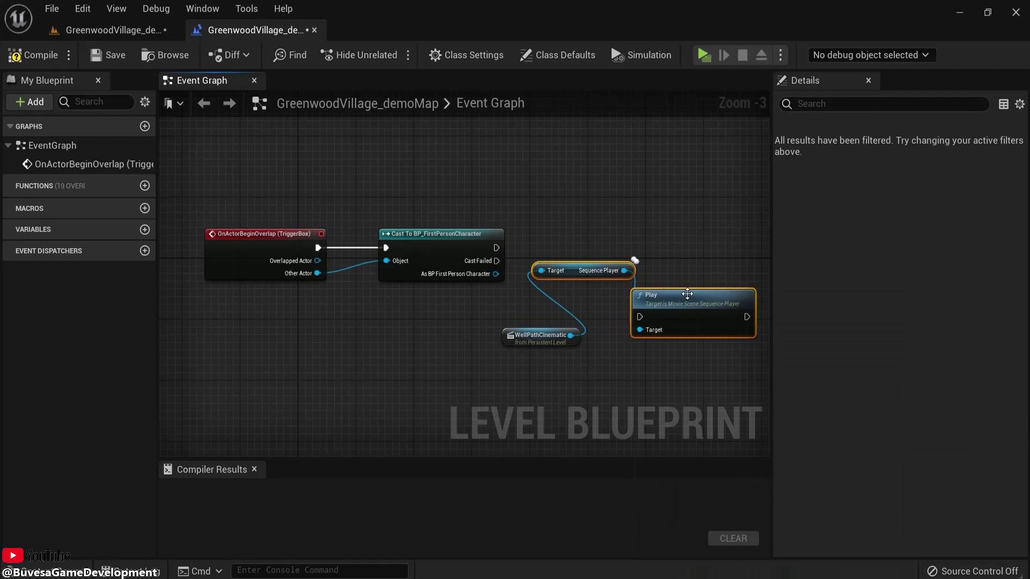
pyautogui.moveTo(690, 297); pyautogui.dragTo(747, 252)
pyautogui.click(745, 317)
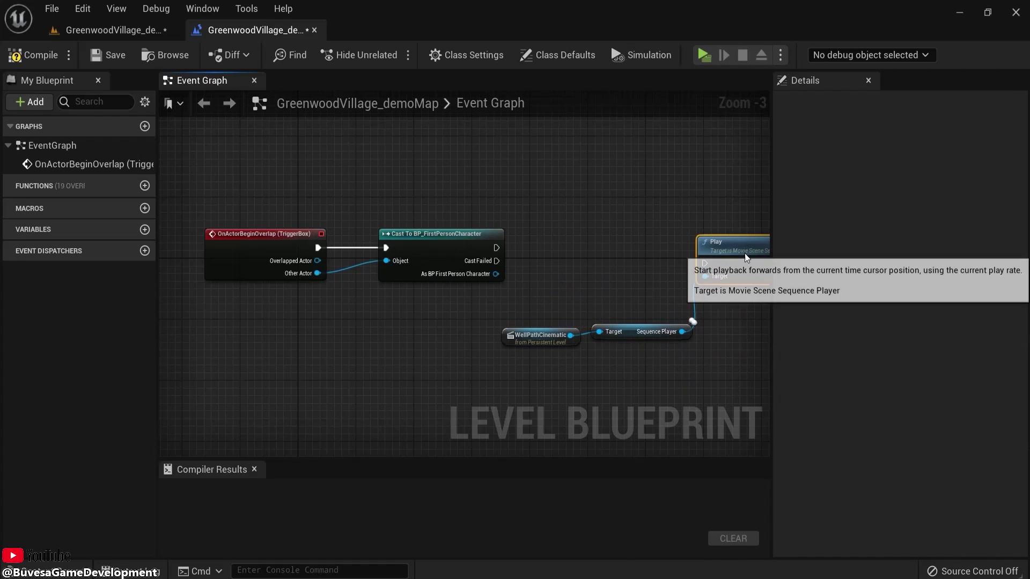
pyautogui.moveTo(497, 248); pyautogui.dragTo(705, 264)
pyautogui.moveTo(677, 296); pyautogui.dragTo(435, 285, button='right')
pyautogui.moveTo(598, 356); pyautogui.dragTo(685, 349, button='right')
# Select the gateway's TriggerBox in the level and add a reference to it in the Level Blueprint near the Play node.
pyautogui.click(112, 30)
pyautogui.moveTo(464, 322); pyautogui.dragTo(323, 405, button='right')
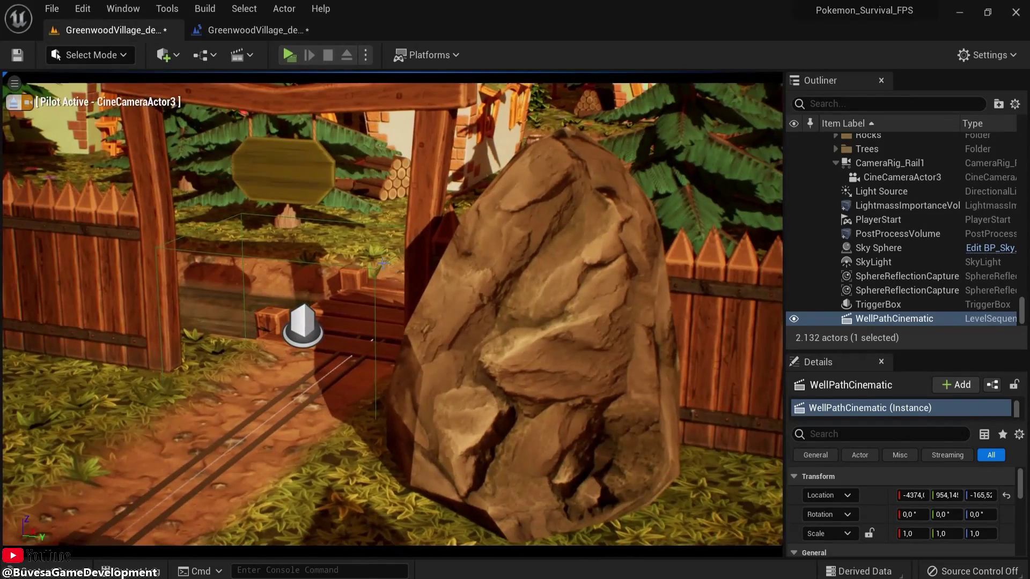
pyautogui.click(383, 263)
pyautogui.click(369, 269)
pyautogui.click(372, 267)
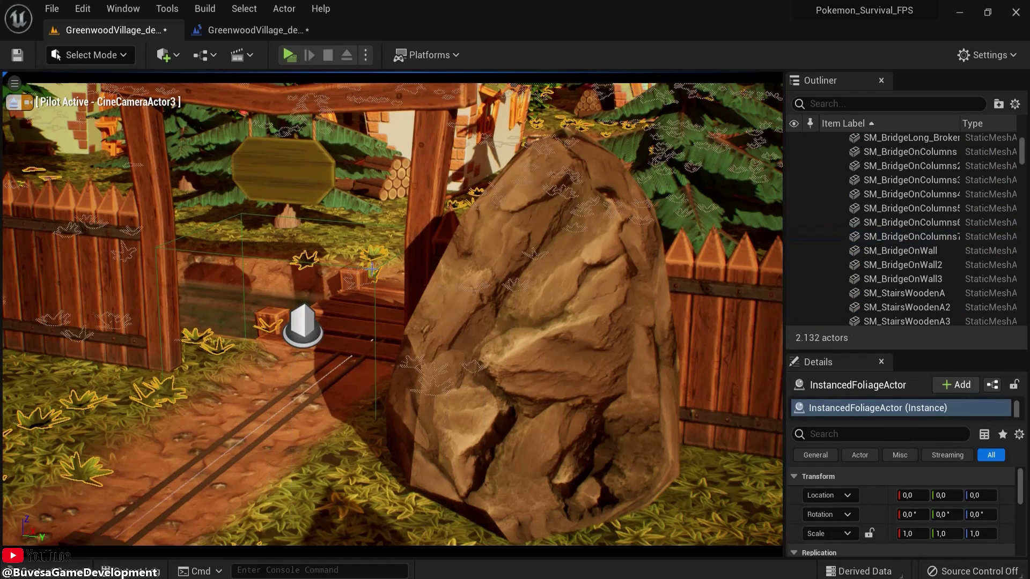
pyautogui.click(373, 269)
pyautogui.click(252, 30)
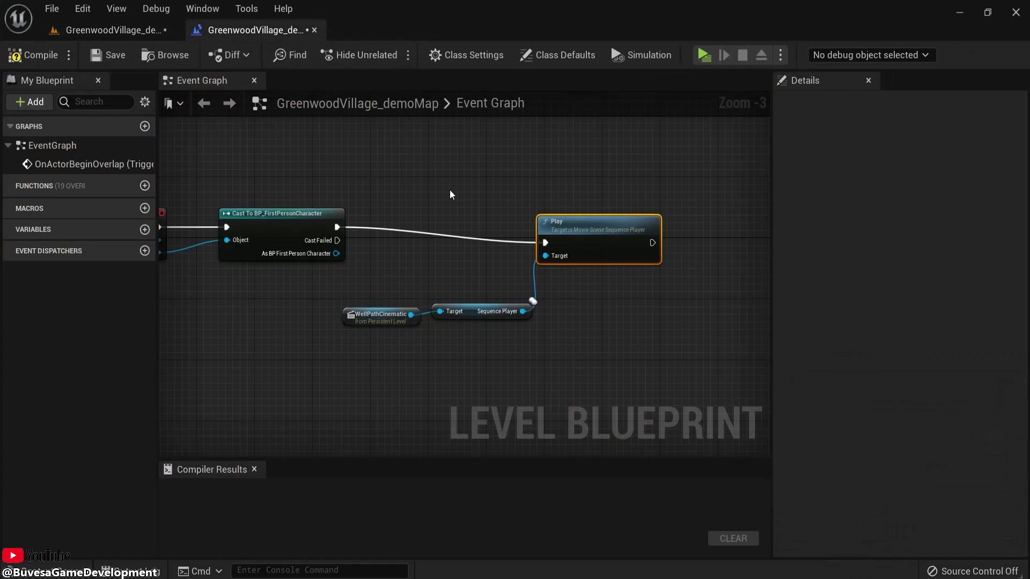
pyautogui.rightClick(582, 297)
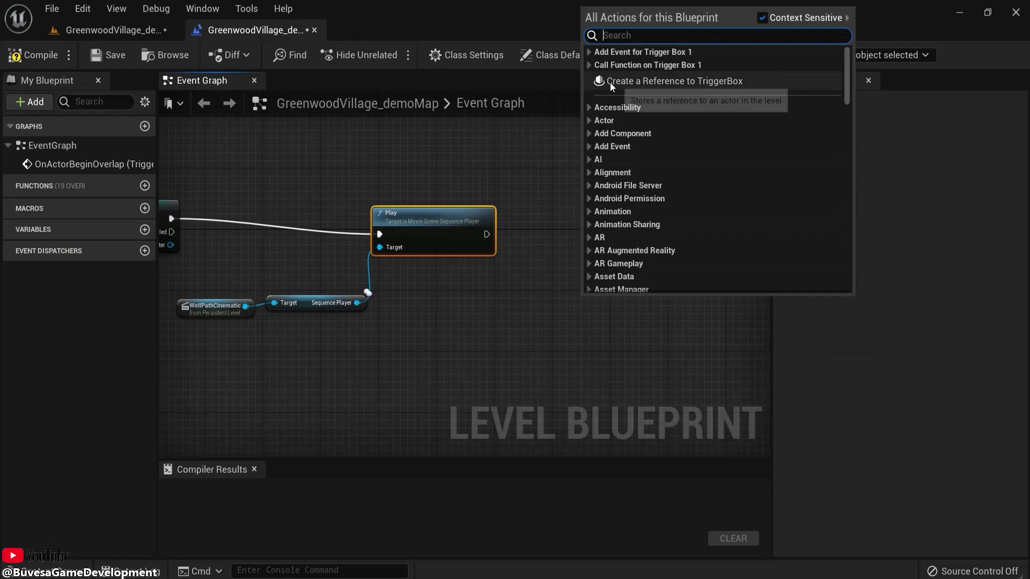
pyautogui.click(671, 81)
# Add a Destroy Actor node that targets the TriggerBox reference.
pyautogui.moveTo(677, 263); pyautogui.dragTo(679, 264)
pyautogui.write('destr')
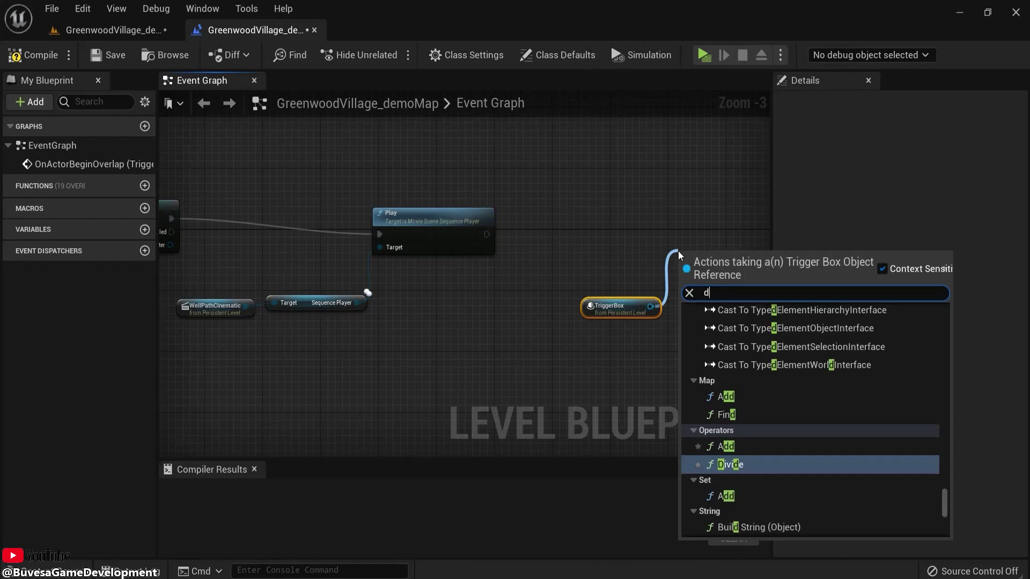
pyautogui.click(733, 327)
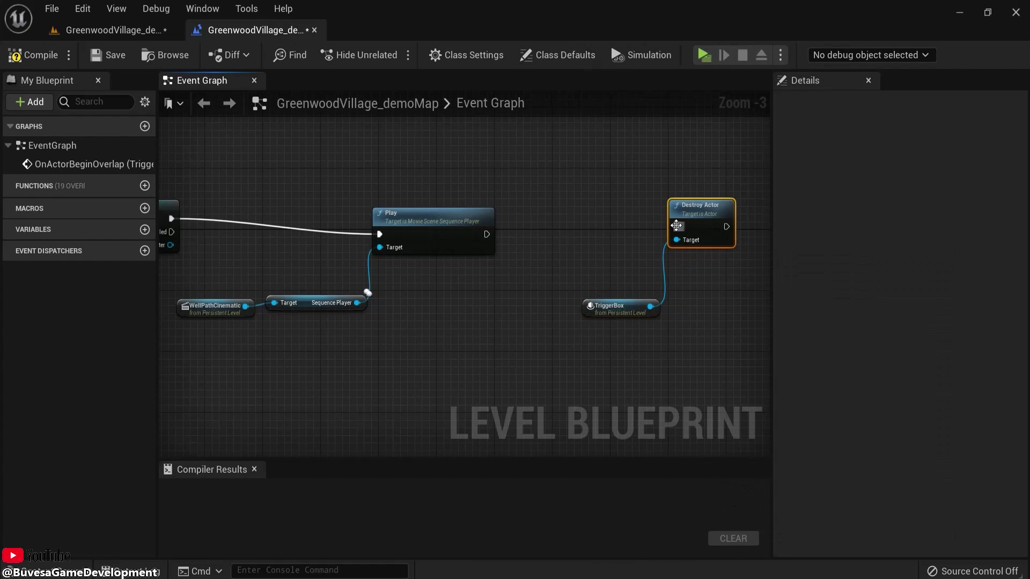
# Connect the Play node's execution output to Destroy Actor and play-test the level by walking through the gate to trigger the cinematic.
pyautogui.moveTo(497, 243); pyautogui.dragTo(487, 234)
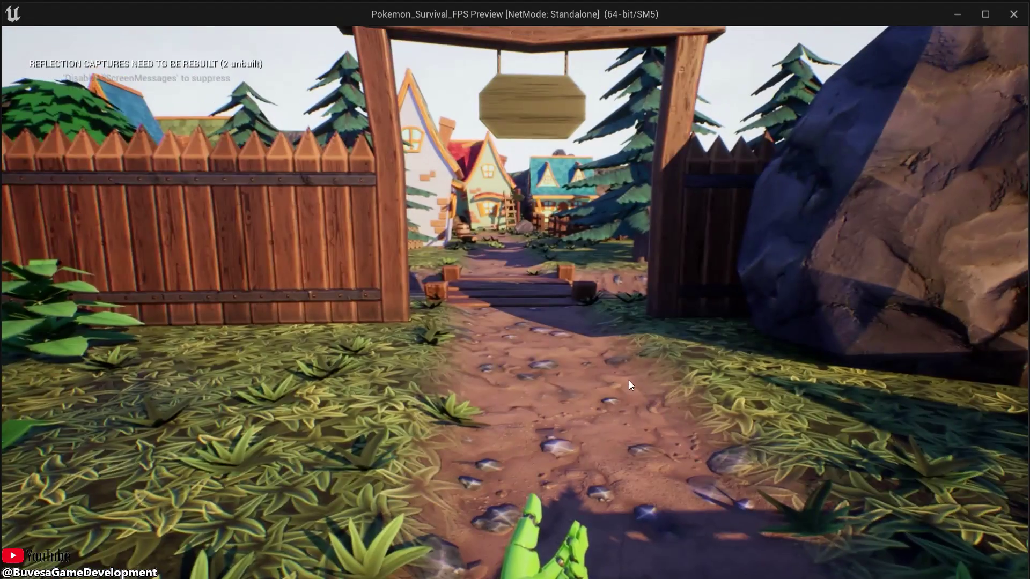
pyautogui.press('w')
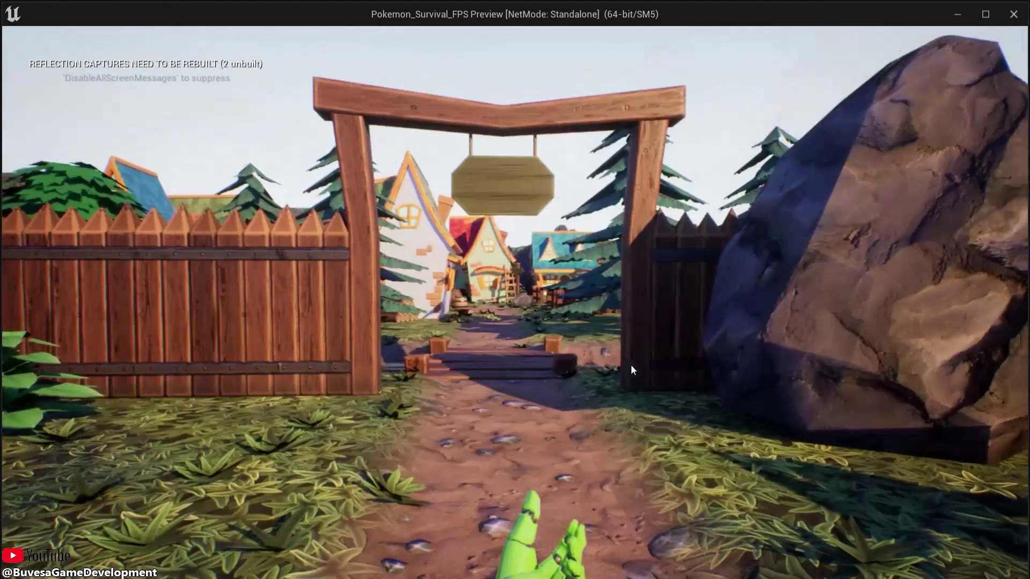
pyautogui.press('w')
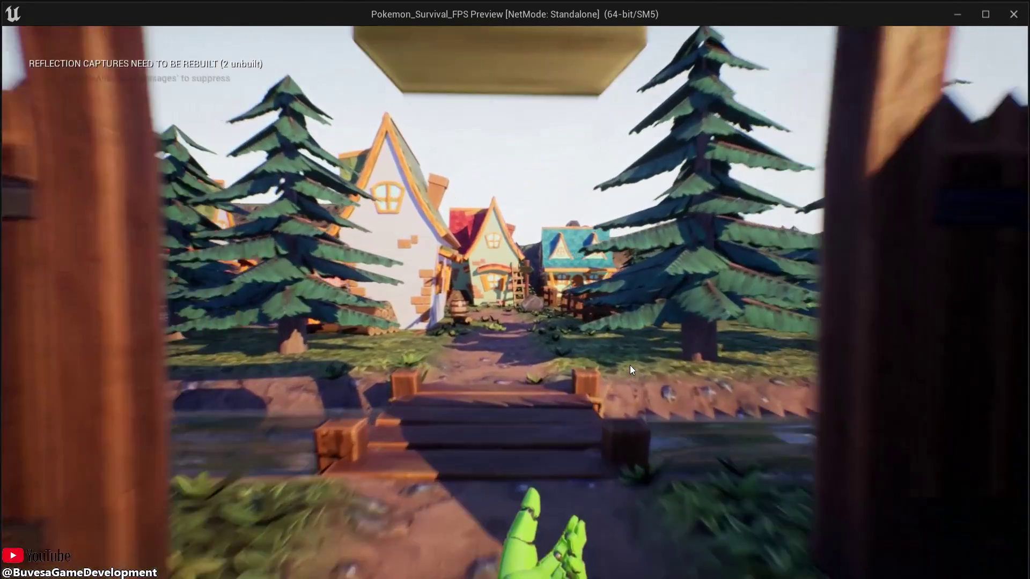
pyautogui.press('w')
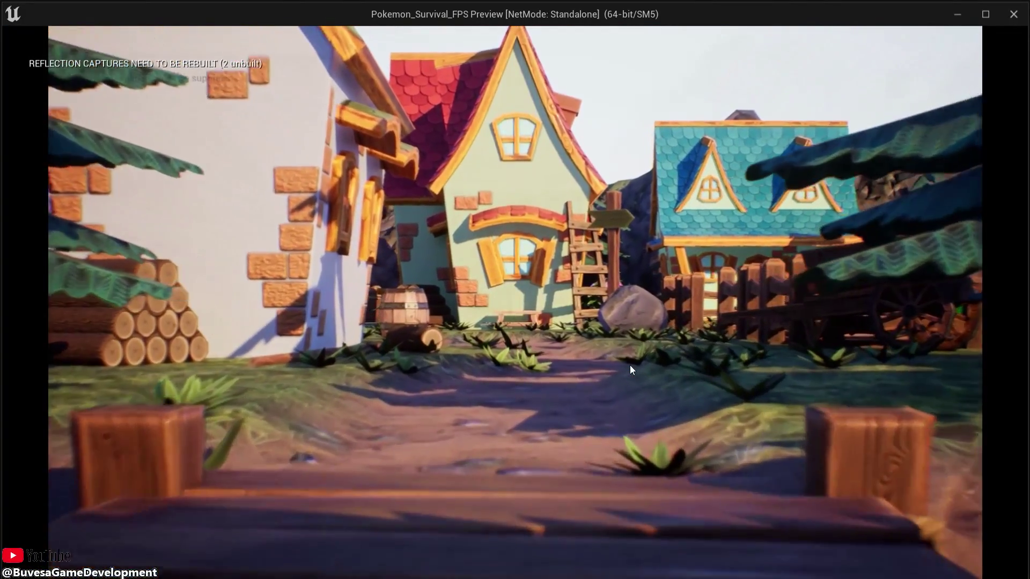
pyautogui.press('w')
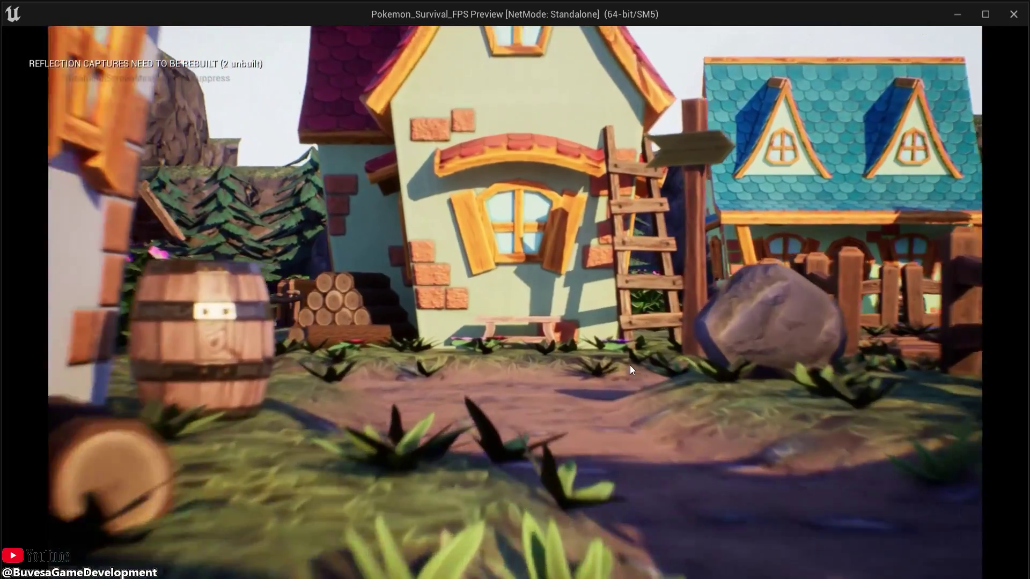
pyautogui.press('w')
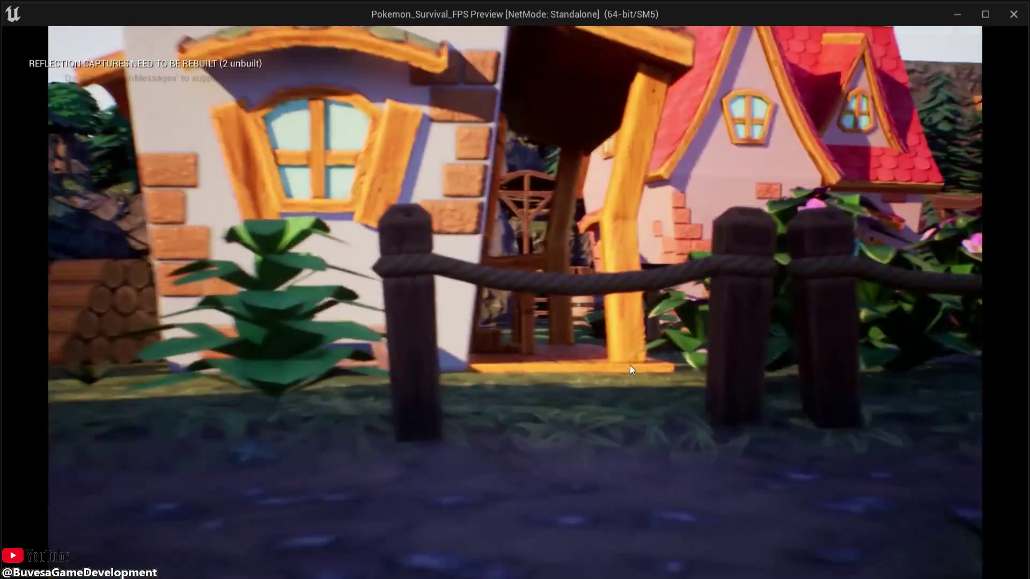
pyautogui.press('w')
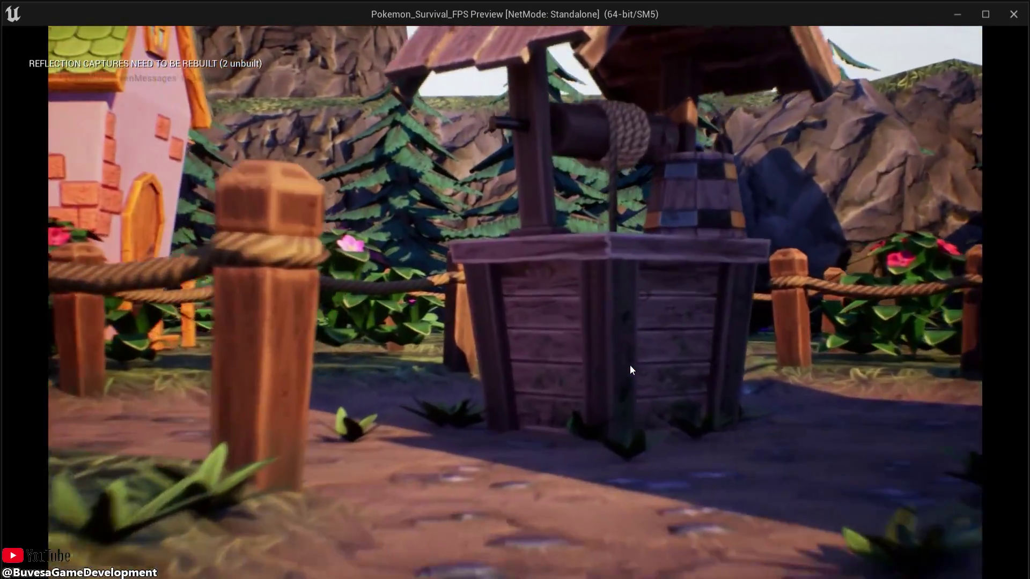
pyautogui.press('w')
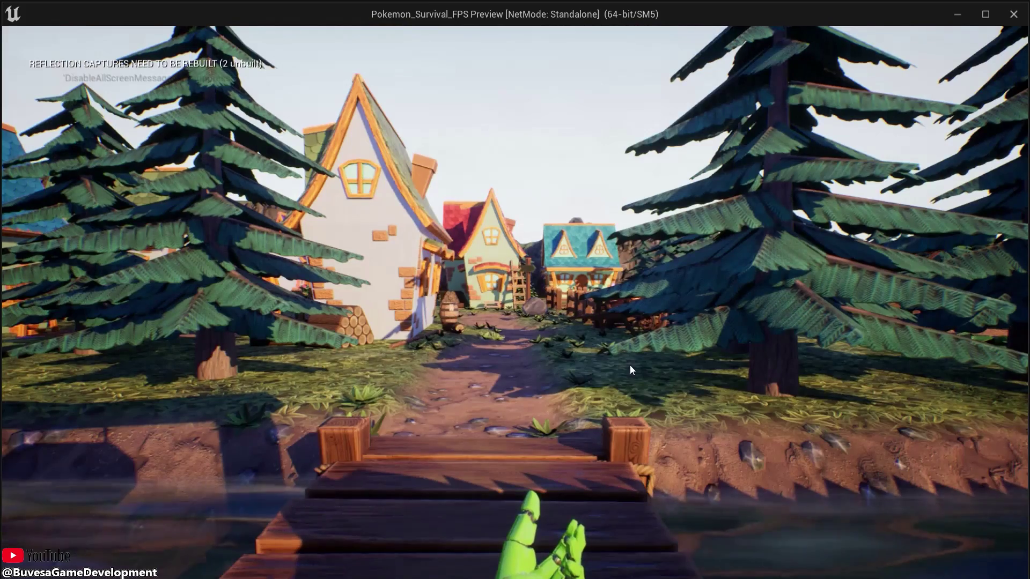
pyautogui.press('Escape')
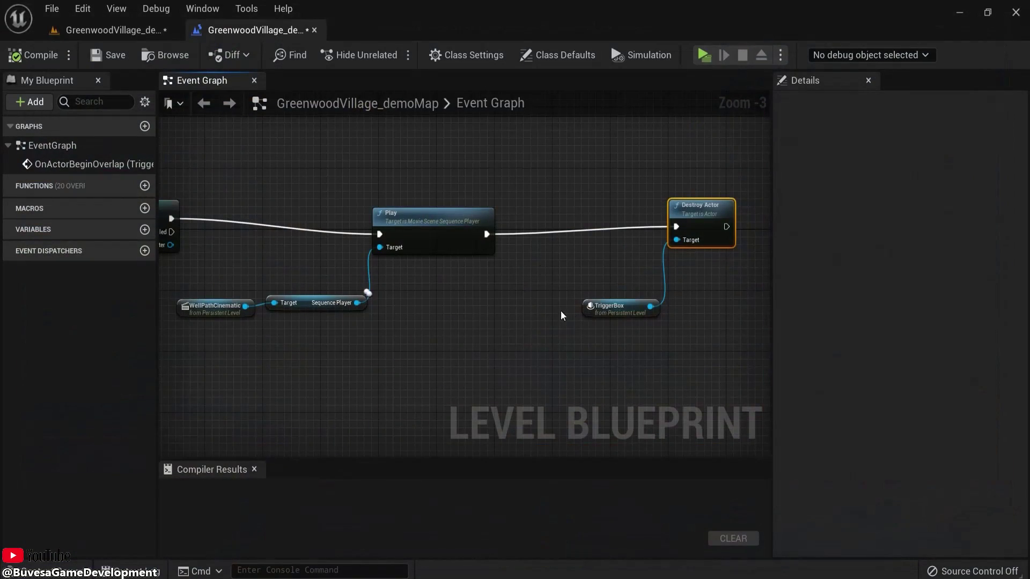
# Return to the level and place a Camera Rig Crane beside the path outside the gate.
pyautogui.moveTo(599, 161); pyautogui.dragTo(722, 361)
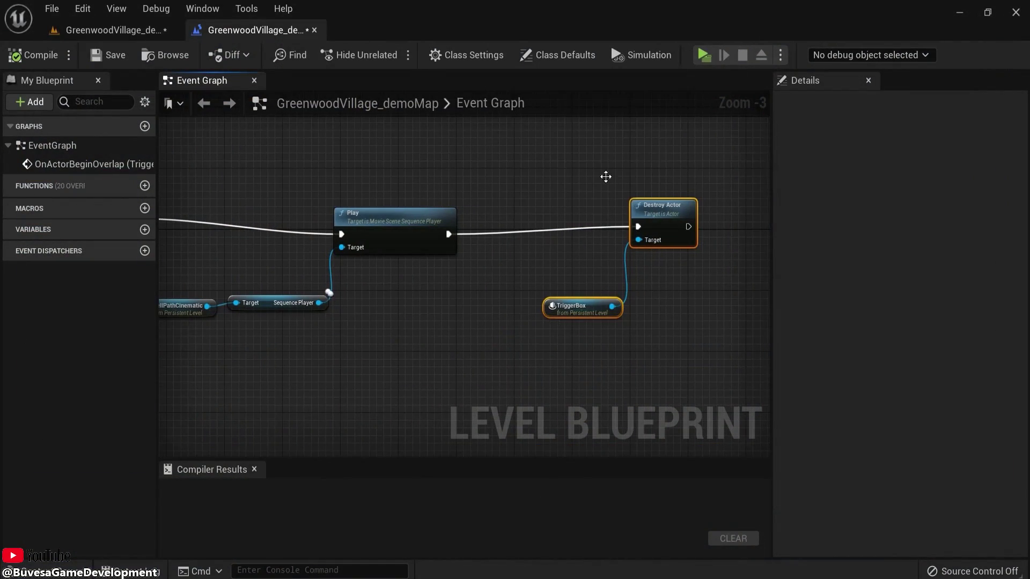
pyautogui.click(116, 30)
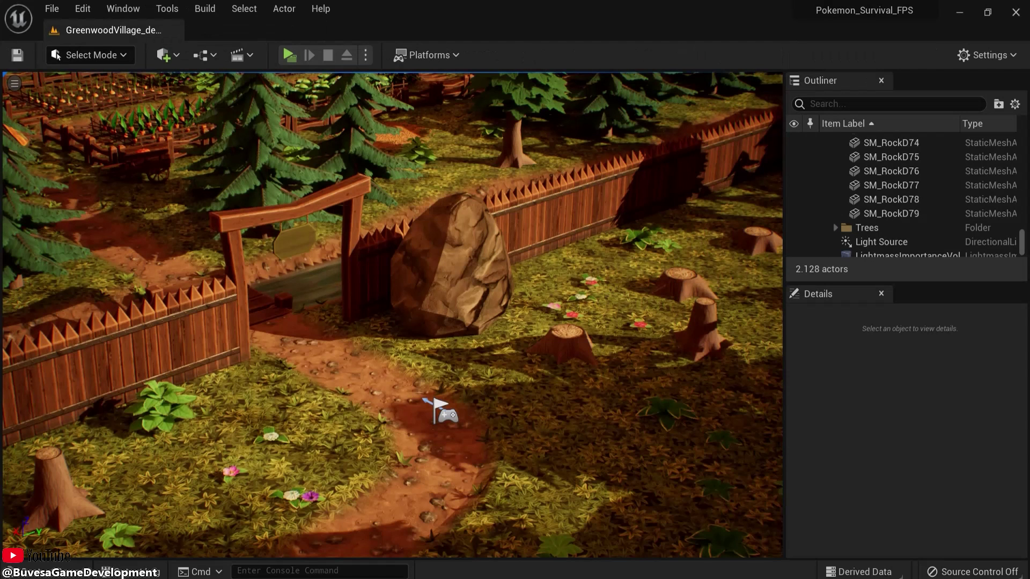
pyautogui.click(164, 55)
pyautogui.moveTo(212, 219)
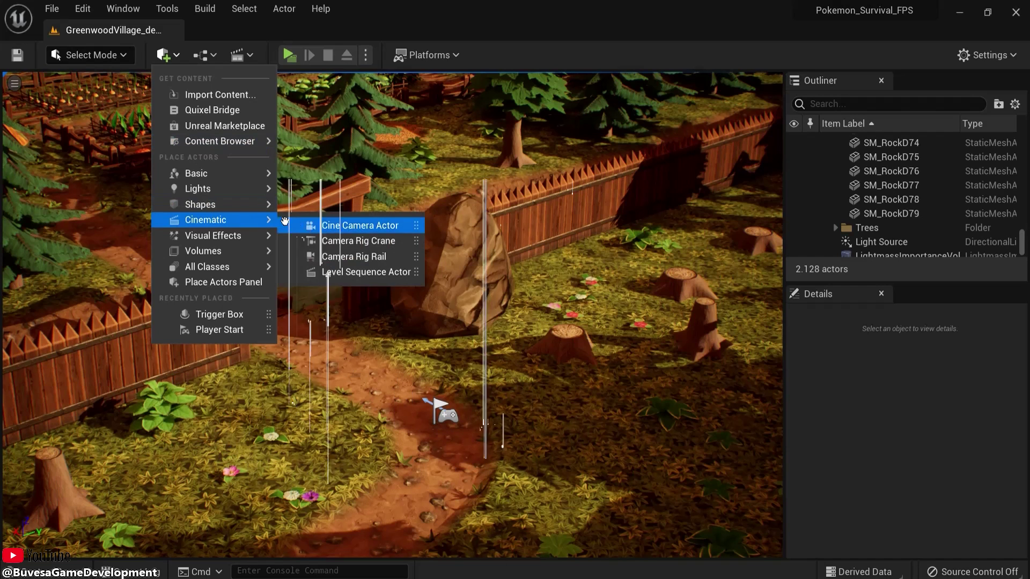
pyautogui.moveTo(336, 244); pyautogui.dragTo(617, 457)
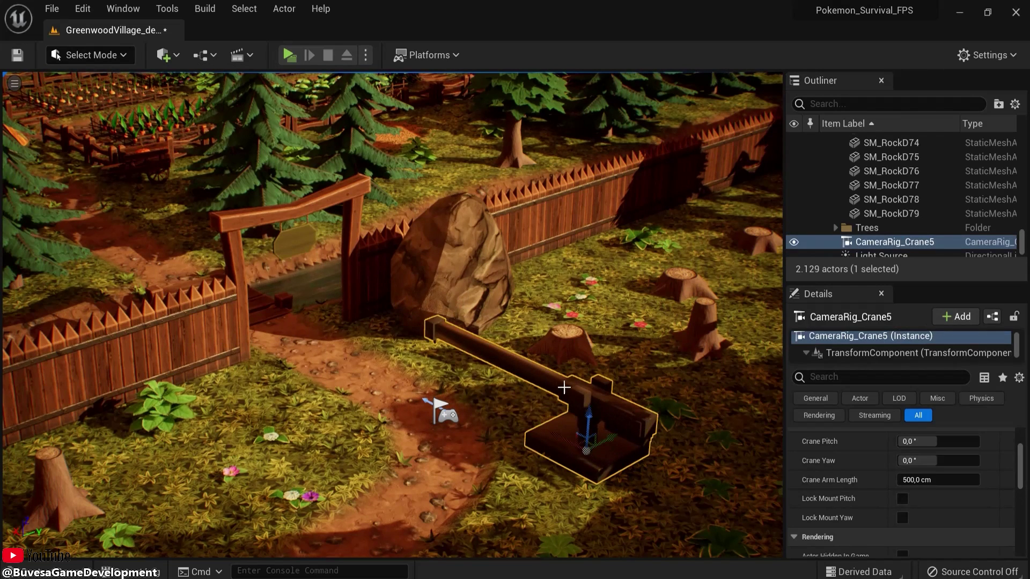
# Place a Cine Camera Actor near the end of the crane's arm and attach it to the crane as a child.
pyautogui.click(166, 56)
pyautogui.moveTo(232, 220)
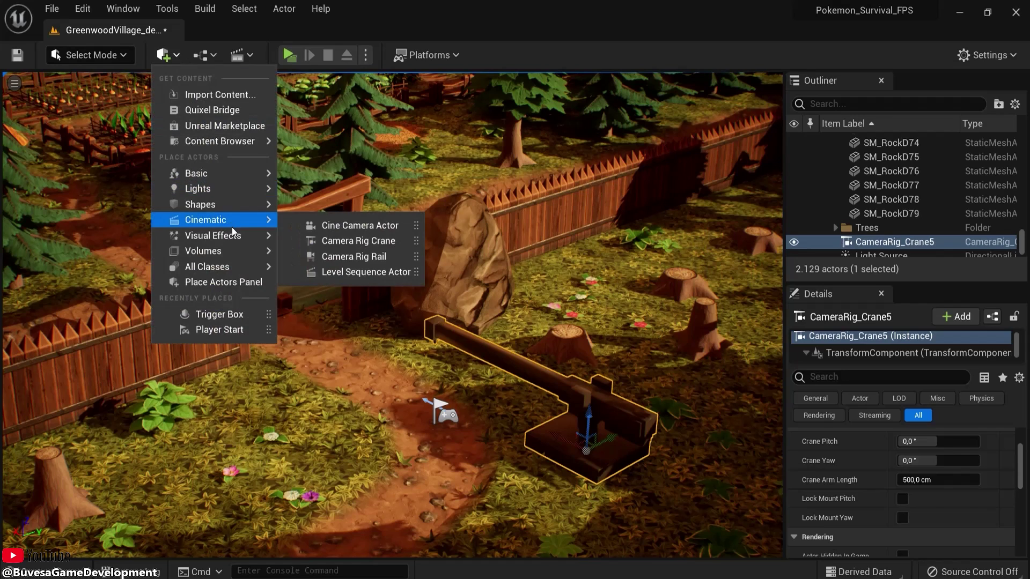
pyautogui.moveTo(341, 227); pyautogui.dragTo(423, 328)
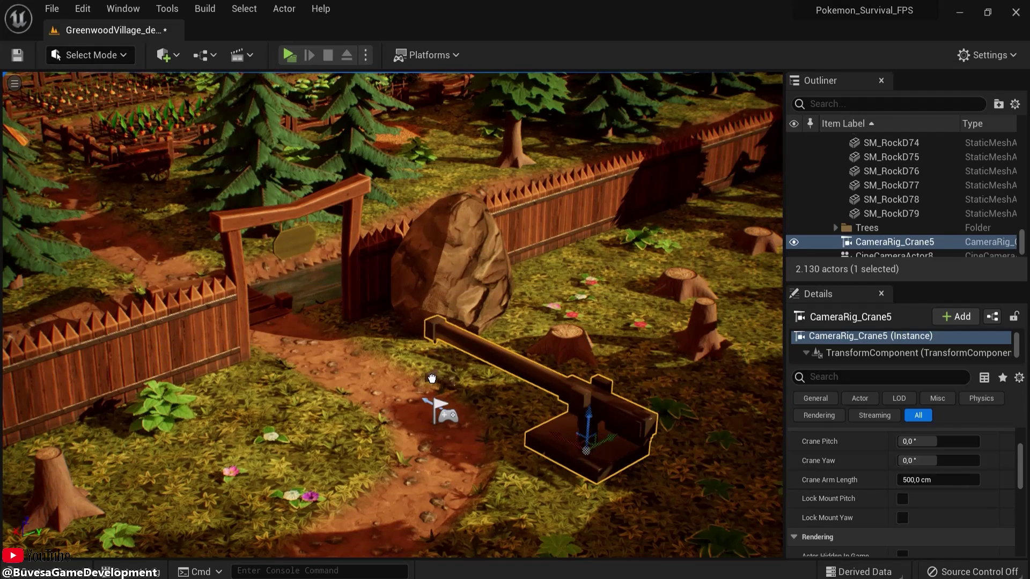
pyautogui.moveTo(432, 379); pyautogui.dragTo(432, 378)
pyautogui.moveTo(878, 204); pyautogui.dragTo(877, 189)
# Try different Crane Pitch and Crane Yaw angles on the crane rig, first without and then with Lock Mount Pitch and Lock Mount Yaw.
pyautogui.click(877, 189)
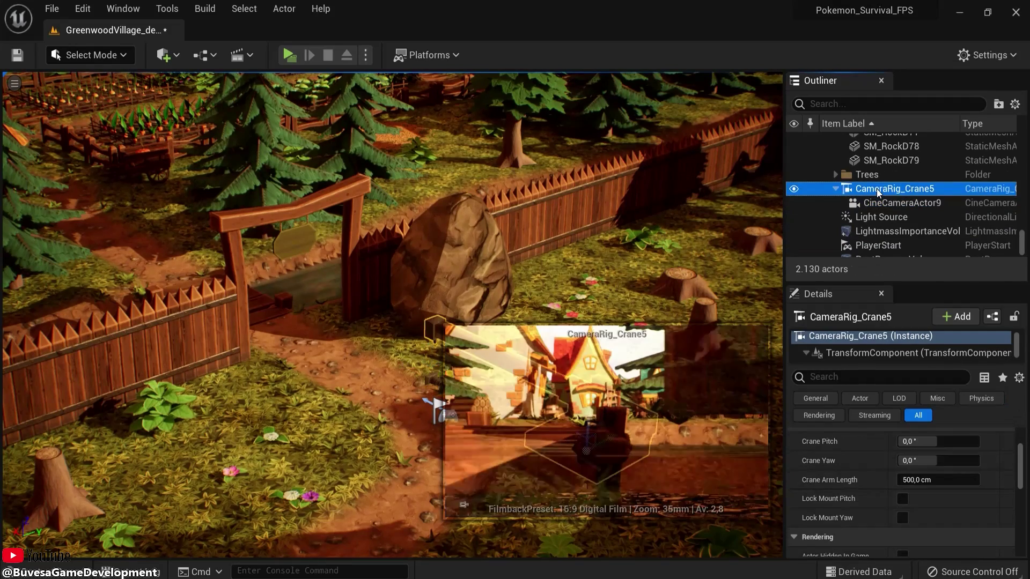
pyautogui.moveTo(555, 268)
pyautogui.mouseDown(button='right')
pyautogui.moveTo(565, 269)
pyautogui.moveTo(554, 268)
pyautogui.mouseUp(button='right')
pyautogui.press('d')
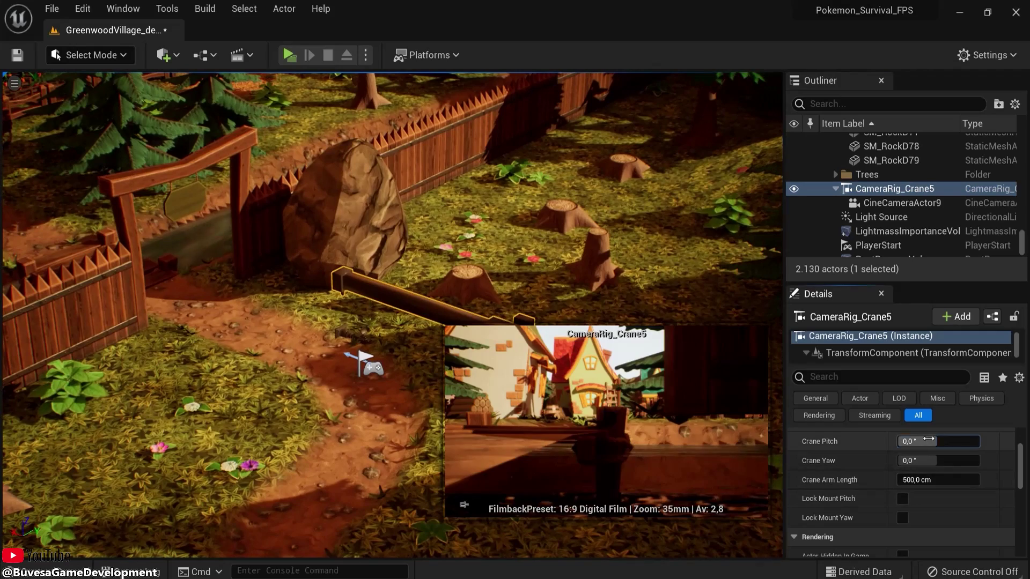
pyautogui.moveTo(929, 439); pyautogui.dragTo(936, 460)
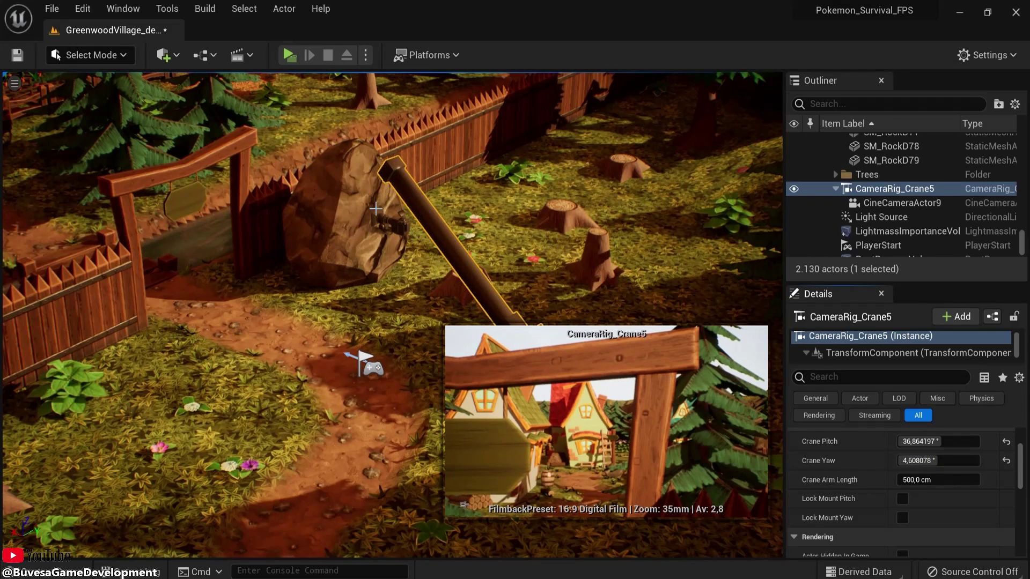
pyautogui.click(903, 500)
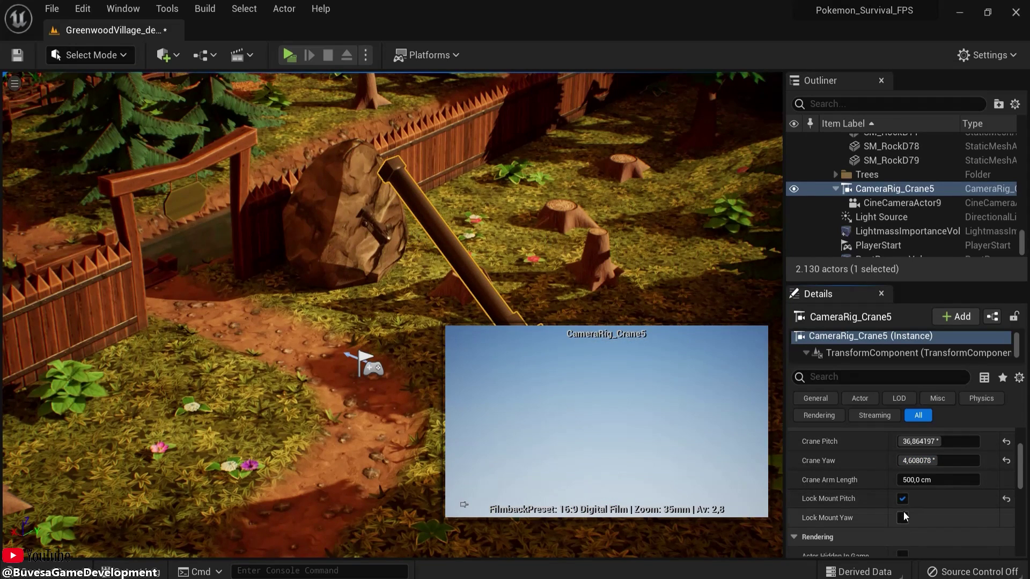
pyautogui.moveTo(940, 443)
pyautogui.mouseDown()
pyautogui.moveTo(912, 442)
pyautogui.moveTo(940, 443)
pyautogui.moveTo(944, 461)
pyautogui.moveTo(934, 461)
pyautogui.mouseUp()
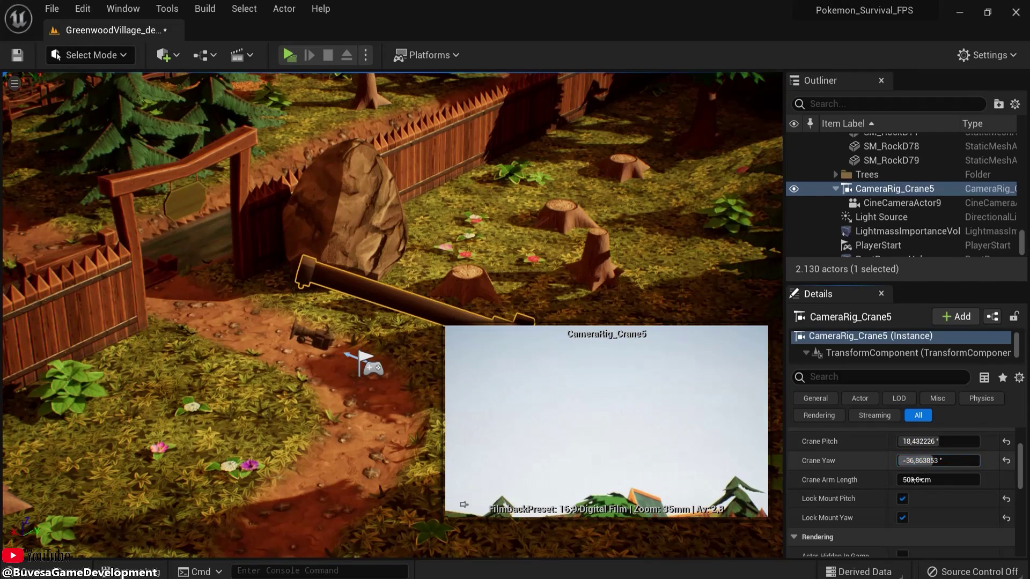
# Disable both mount locks, reset the crane's yaw and pitch, and try another Crane Arm Length before resetting it.
pyautogui.click(903, 501)
pyautogui.click(903, 518)
pyautogui.click(1006, 461)
pyautogui.click(1006, 442)
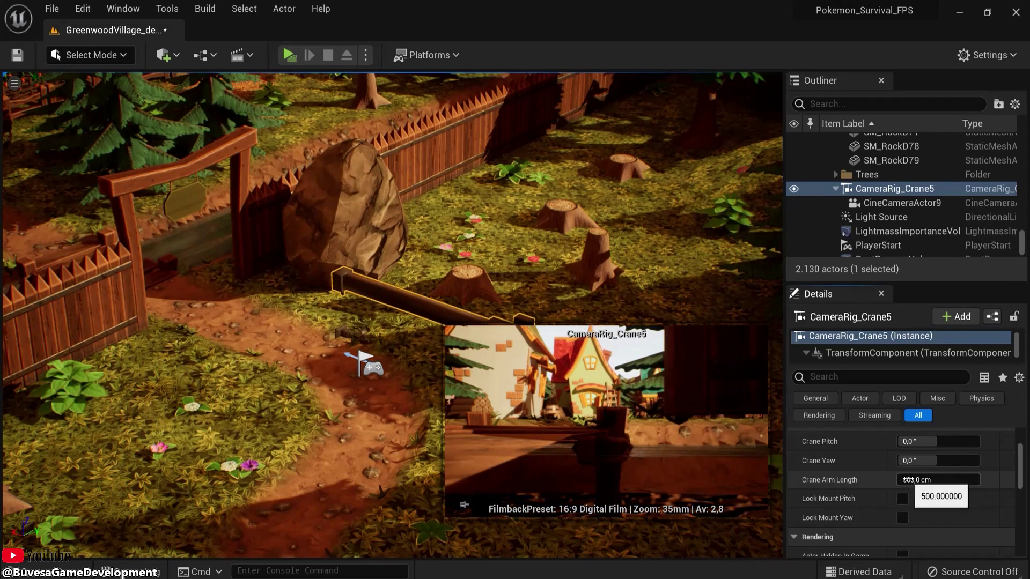
pyautogui.moveTo(923, 480)
pyautogui.mouseDown()
pyautogui.moveTo(963, 479)
pyautogui.moveTo(942, 481)
pyautogui.mouseUp()
pyautogui.click(1007, 480)
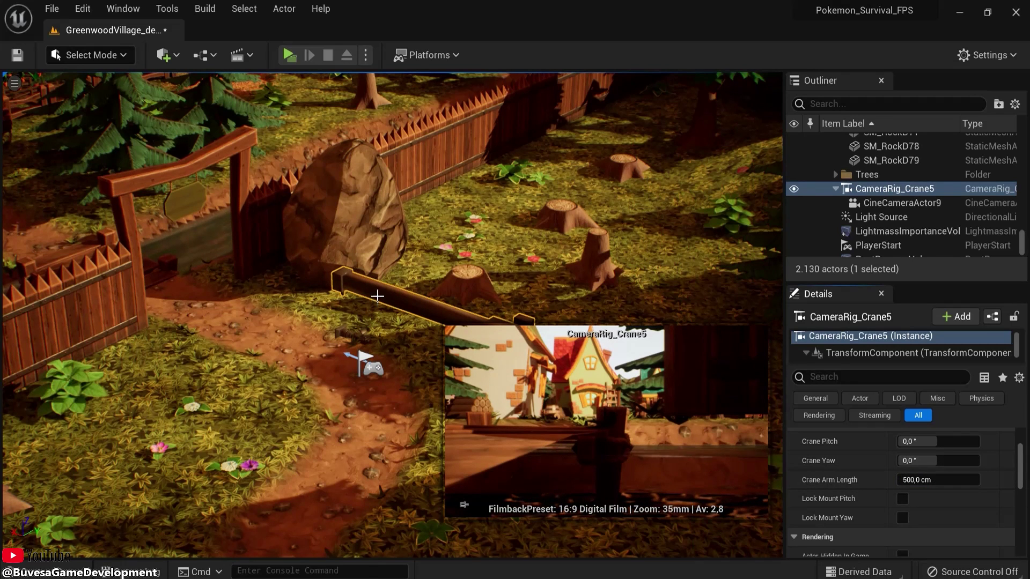
# Raise the attached Cine Camera Actor to the end of the crane's arm and select it together with the crane.
pyautogui.click(354, 334)
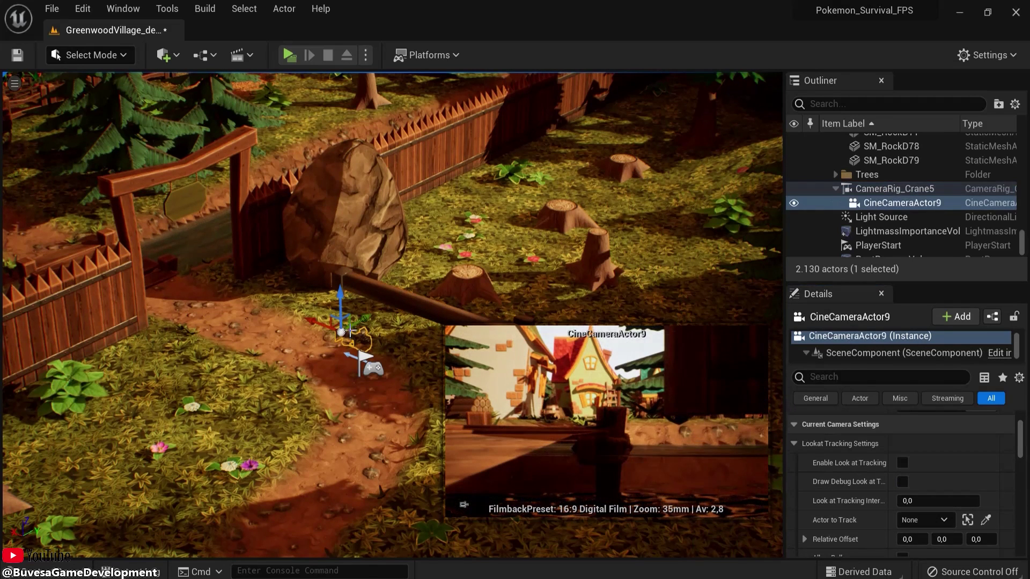
pyautogui.moveTo(340, 294); pyautogui.dragTo(342, 255)
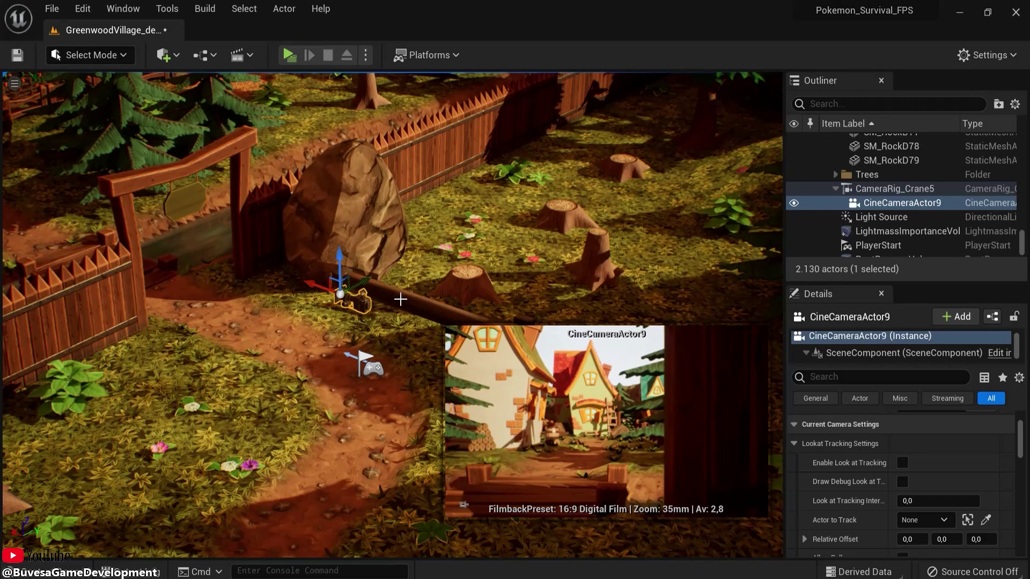
pyautogui.keyDown('ctrl'); pyautogui.click(349, 303); pyautogui.keyUp('ctrl')
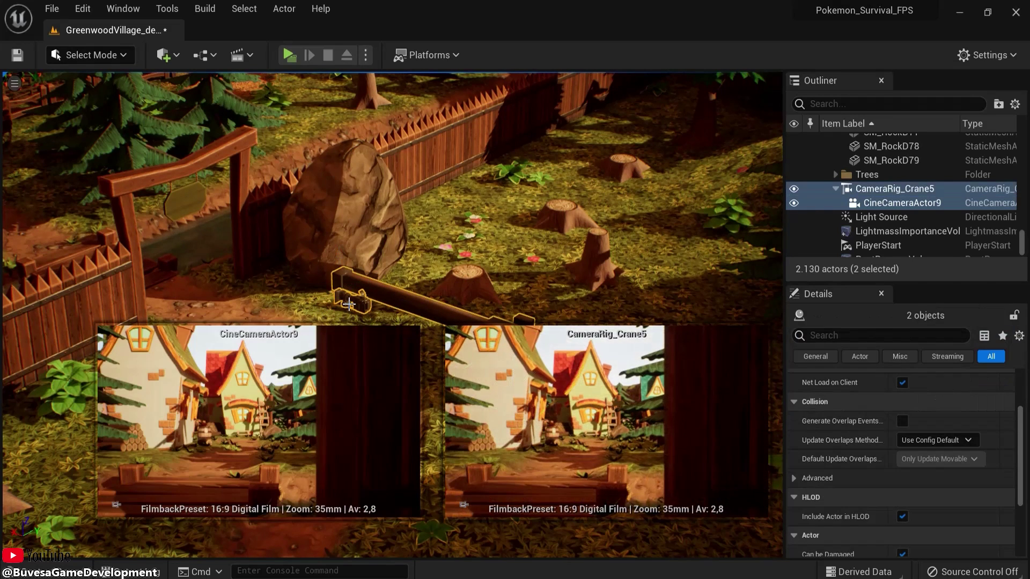
# Add a level sequence named CraneCinematic in the Content folder, replacing the existing asset of that name.
pyautogui.click(241, 56)
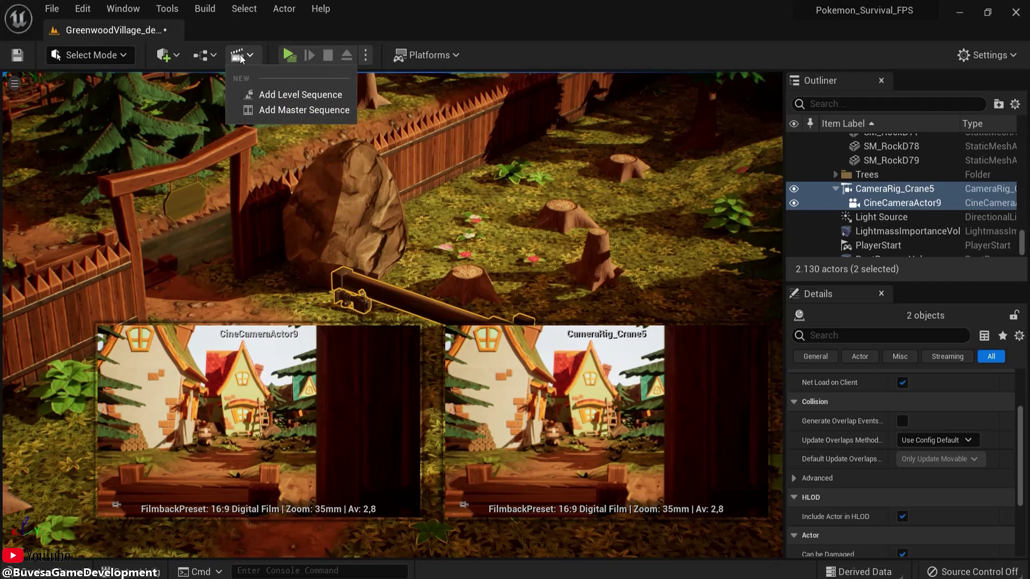
pyautogui.click(274, 94)
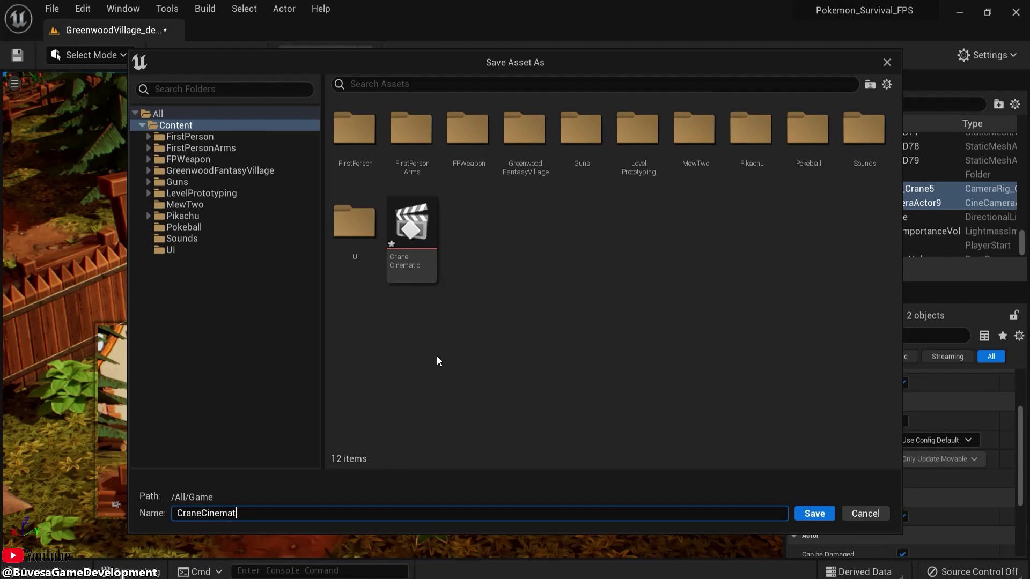
pyautogui.click(814, 513)
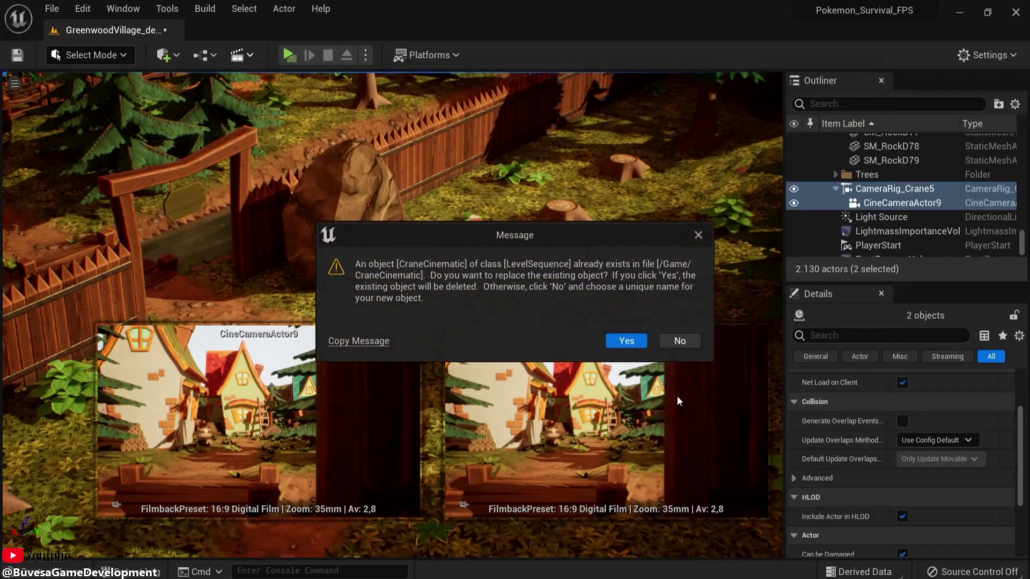
pyautogui.click(623, 341)
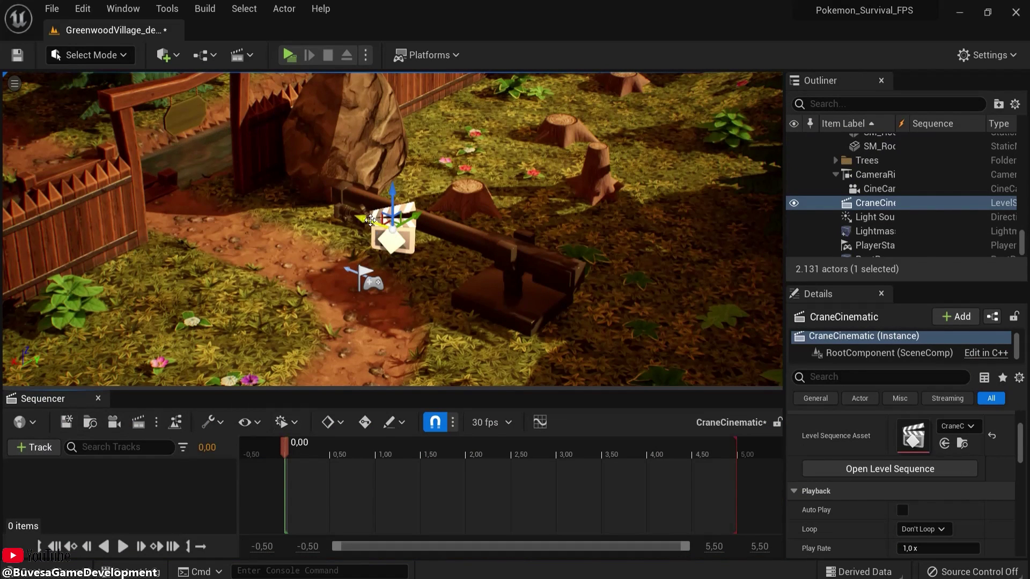
# Select the camera crane and its attached cine camera and add both actors to the CraneCinematic sequence.
pyautogui.click(358, 198)
pyautogui.keyDown('ctrl'); pyautogui.click(351, 210); pyautogui.keyUp('ctrl')
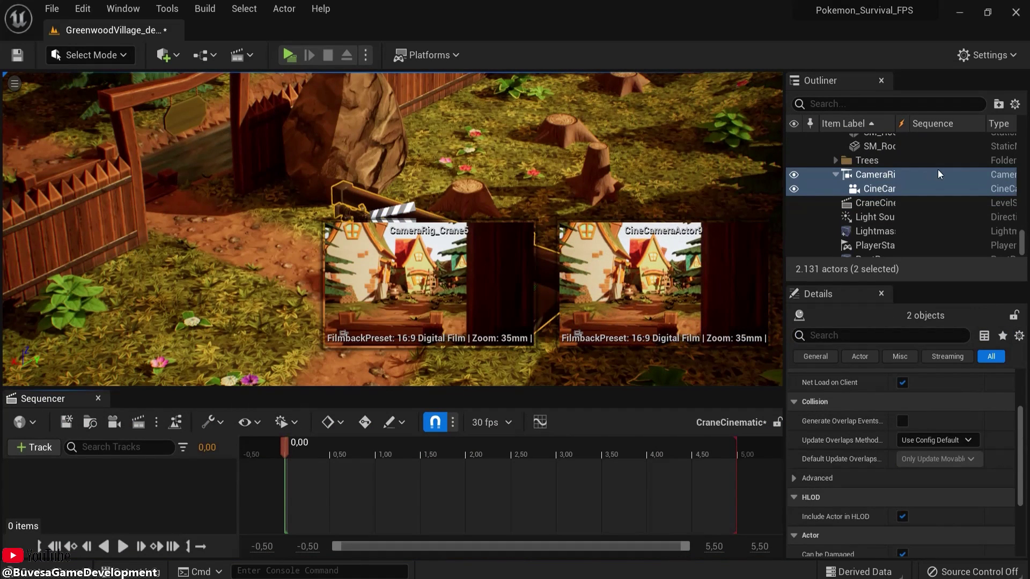
pyautogui.click(37, 451)
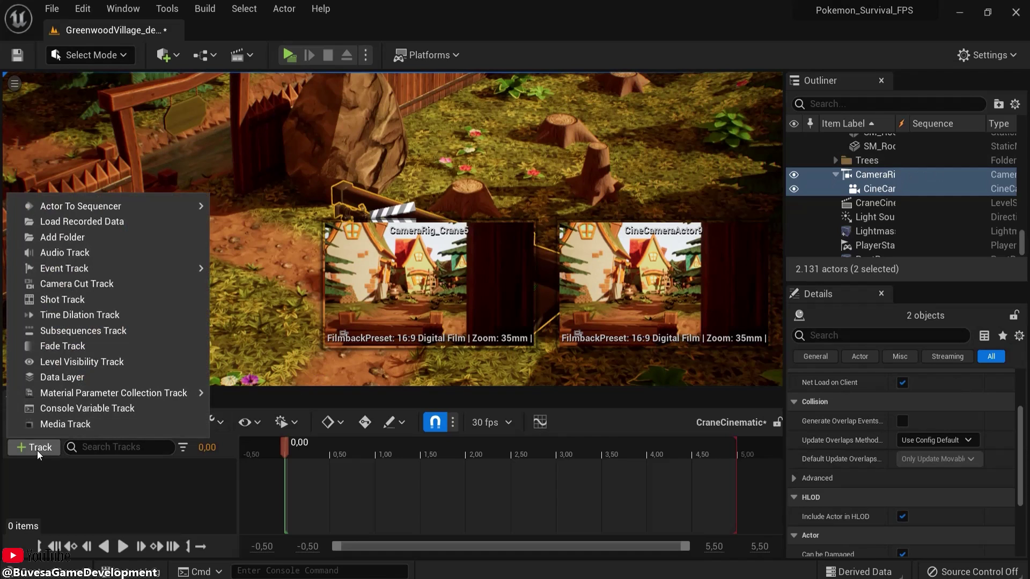
pyautogui.moveTo(81, 208)
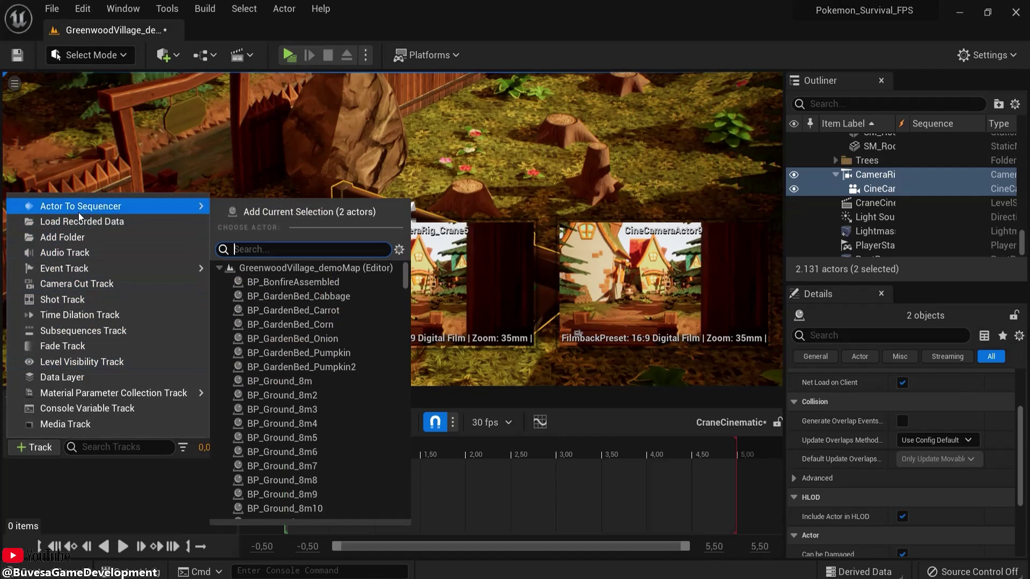
pyautogui.click(288, 211)
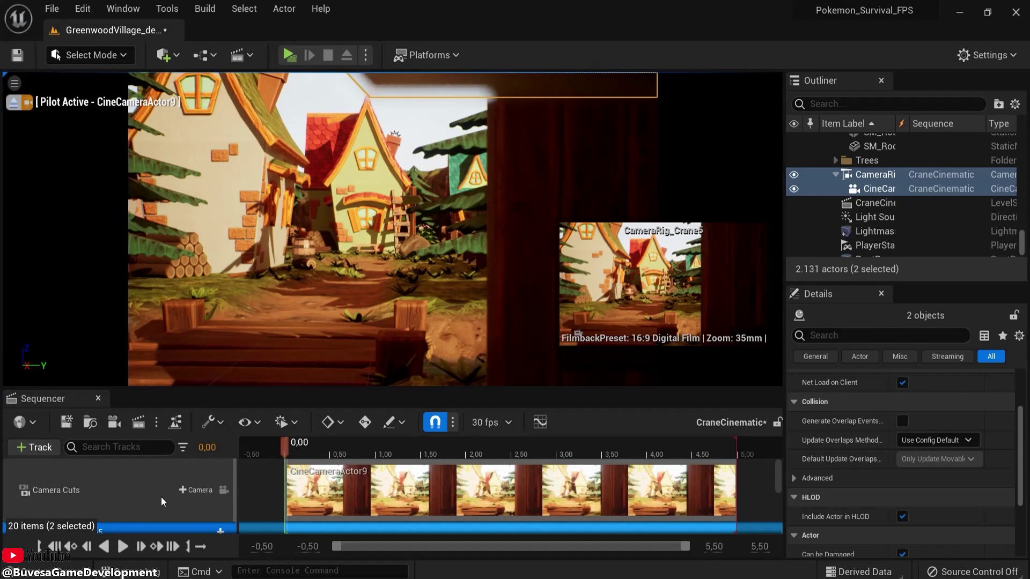
# Extend the CraneCinematic playback range and its camera cut section to about 8 seconds.
pyautogui.scroll(-1, 161, 501)
pyautogui.scroll(1, 162, 501)
pyautogui.keyDown('ctrl'); pyautogui.scroll(-4, 704, 502); pyautogui.keyUp('ctrl')
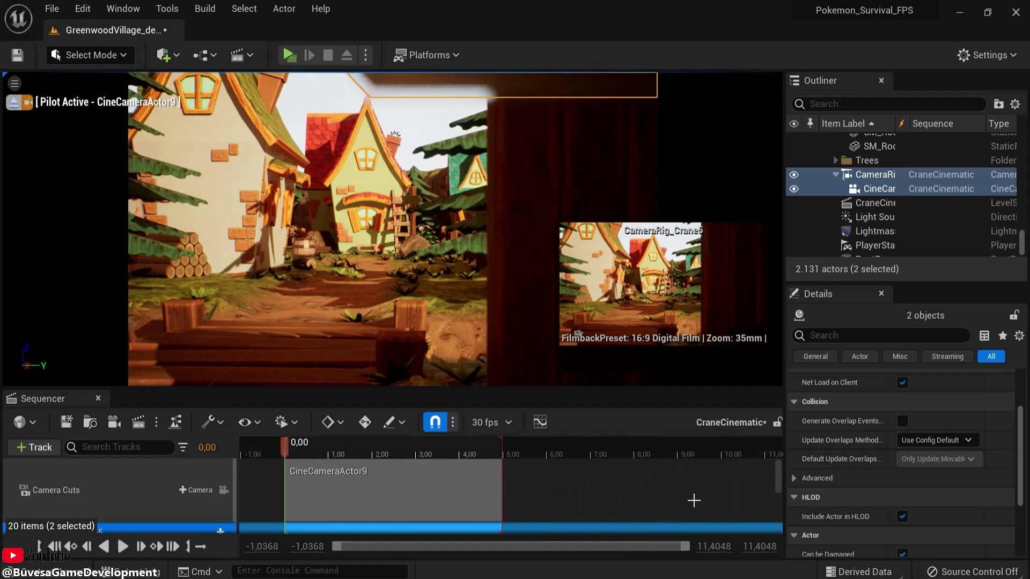
pyautogui.keyDown('ctrl'); pyautogui.scroll(-1, 692, 500); pyautogui.keyUp('ctrl')
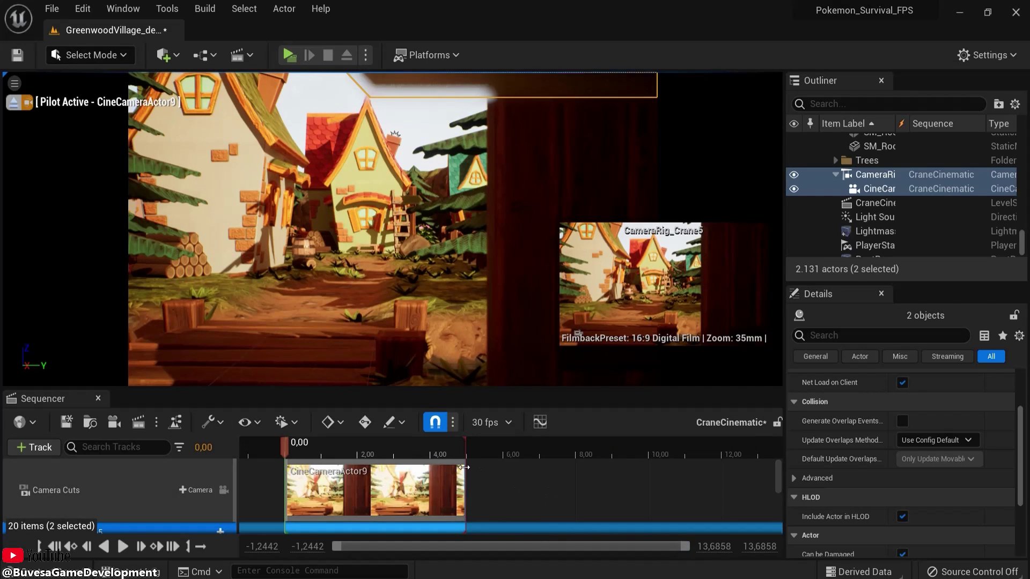
pyautogui.moveTo(466, 438); pyautogui.dragTo(530, 439)
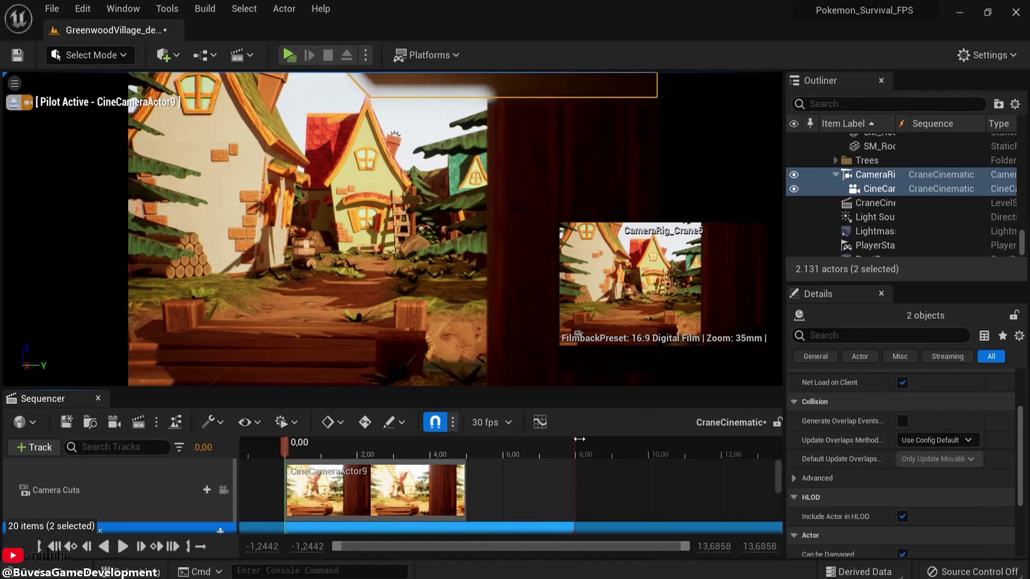
pyautogui.moveTo(466, 477); pyautogui.dragTo(576, 477)
# Add a Transform keyframe for the cine camera at 0 seconds in the sequence.
pyautogui.scroll(-2, 121, 491)
pyautogui.scroll(-3, 120, 490)
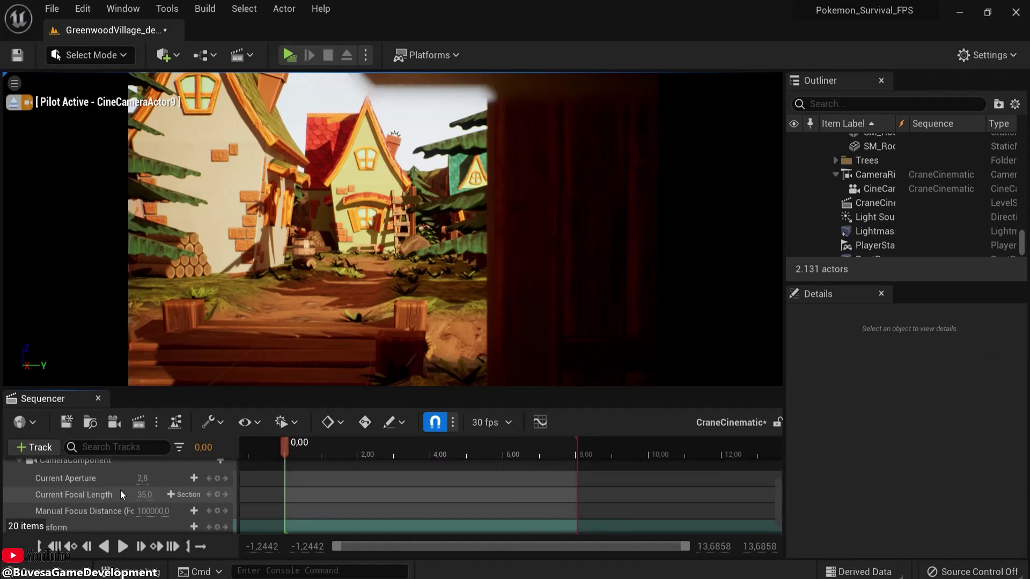
pyautogui.scroll(3, 91, 499)
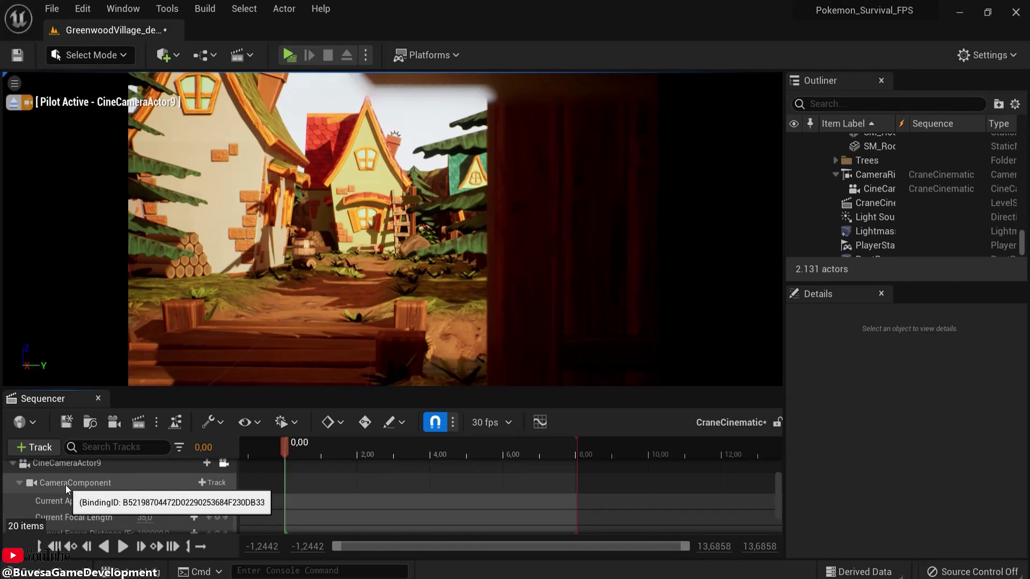
pyautogui.click(65, 484)
pyautogui.scroll(-3, 73, 491)
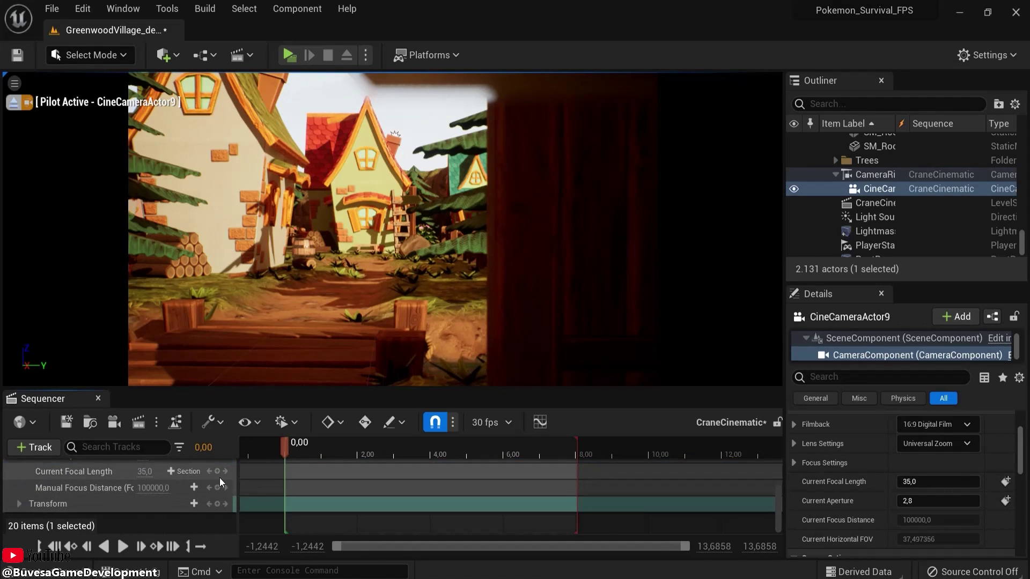
pyautogui.click(217, 504)
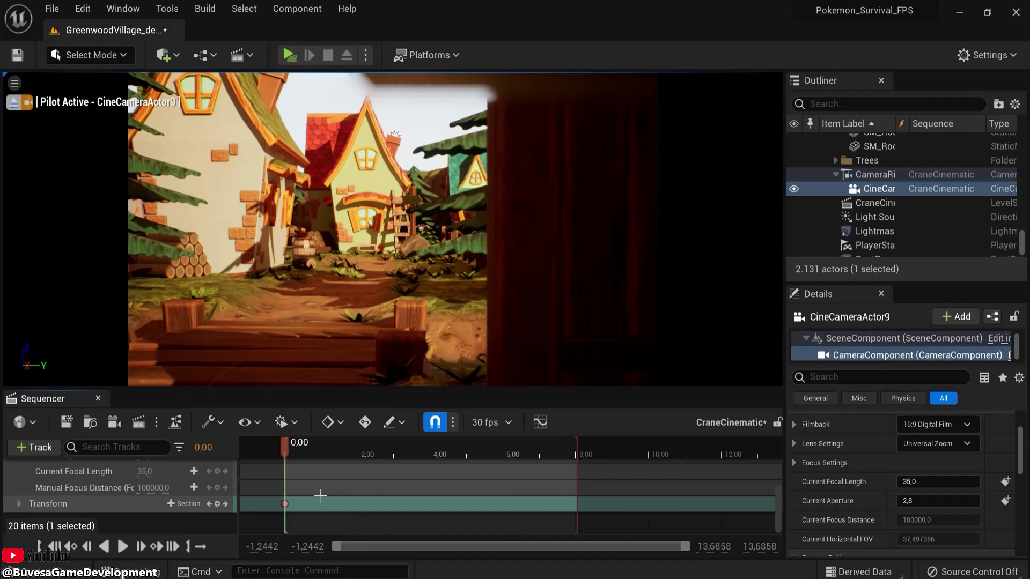
# Add a Crane Pitch track to the camera crane and key it at 0 degrees at the sequence start.
pyautogui.scroll(5, 199, 491)
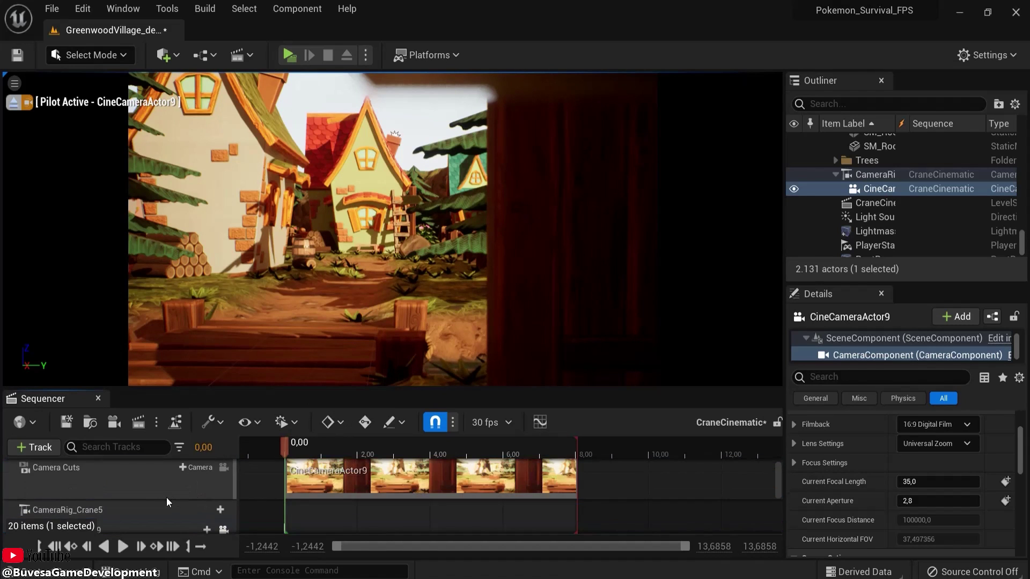
pyautogui.scroll(-2, 134, 499)
pyautogui.click(85, 488)
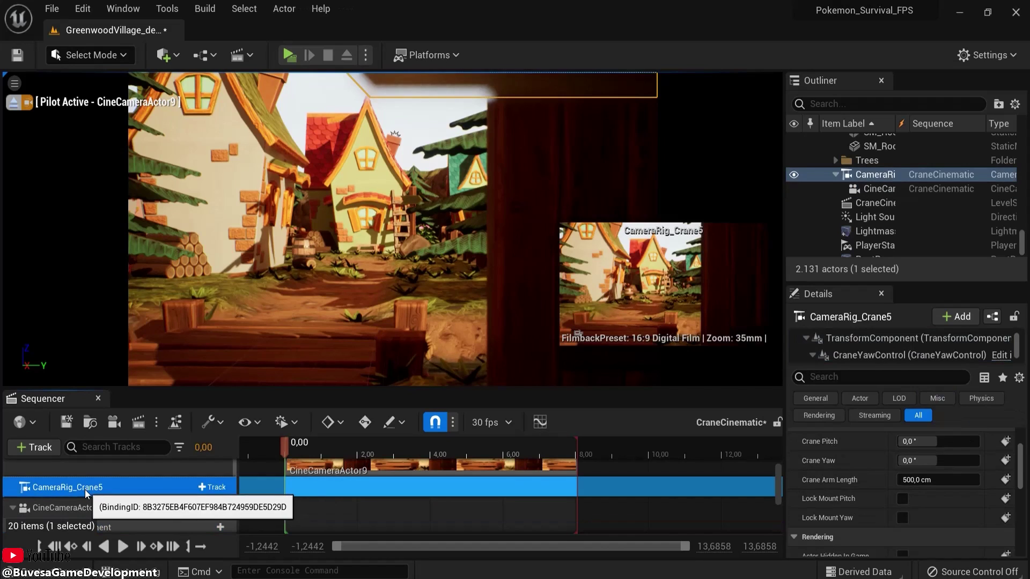
pyautogui.click(207, 488)
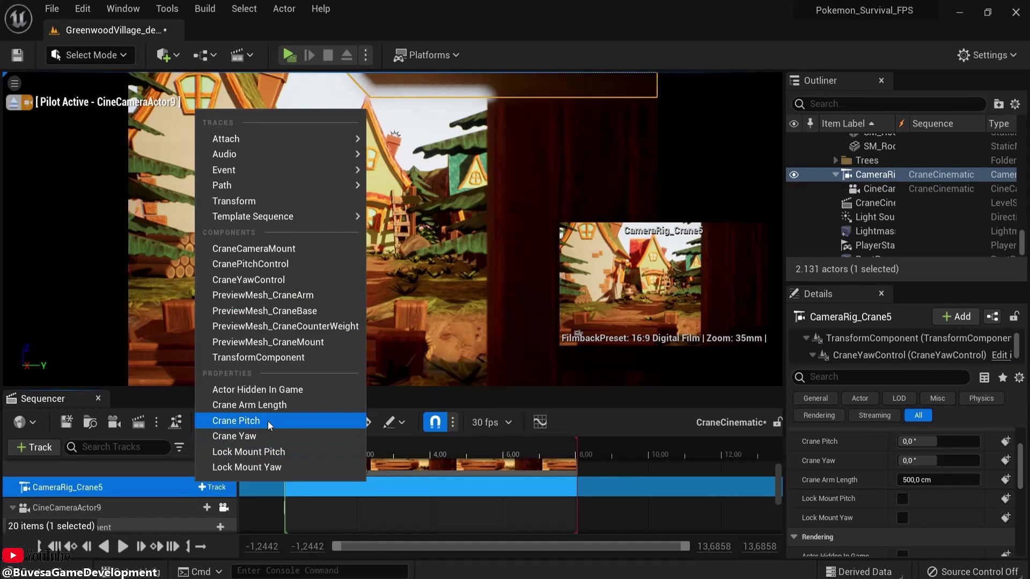
pyautogui.click(244, 421)
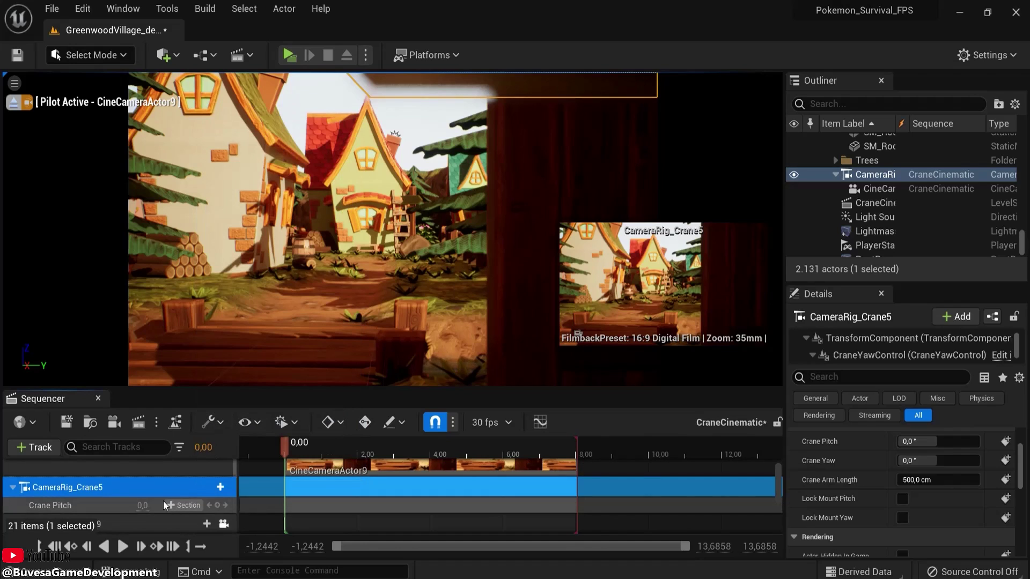
pyautogui.click(217, 505)
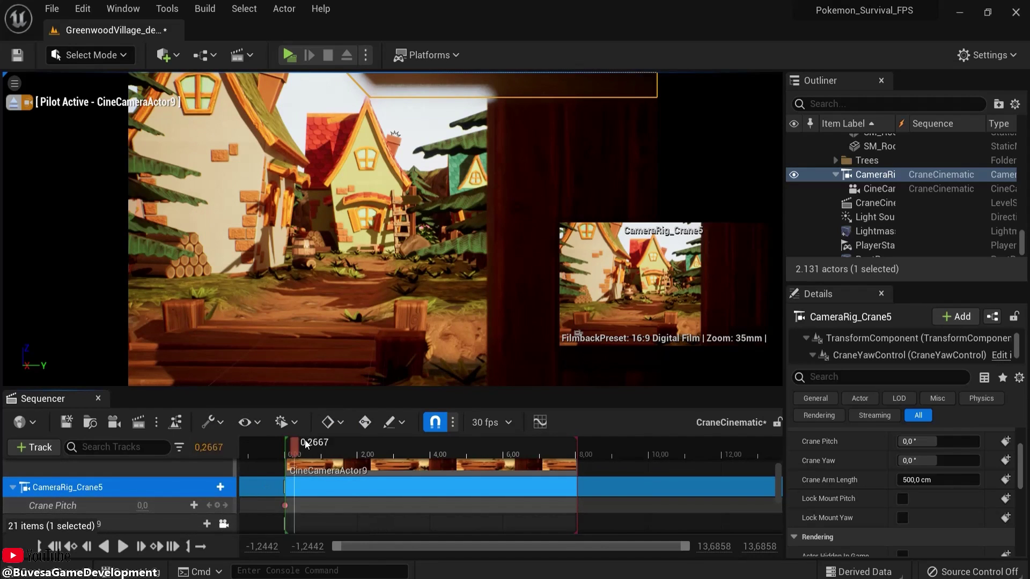
# Key the Crane Pitch at about 54.9 degrees at the 8-second end, scrub through the result and save the level.
pyautogui.moveTo(564, 440); pyautogui.dragTo(578, 436)
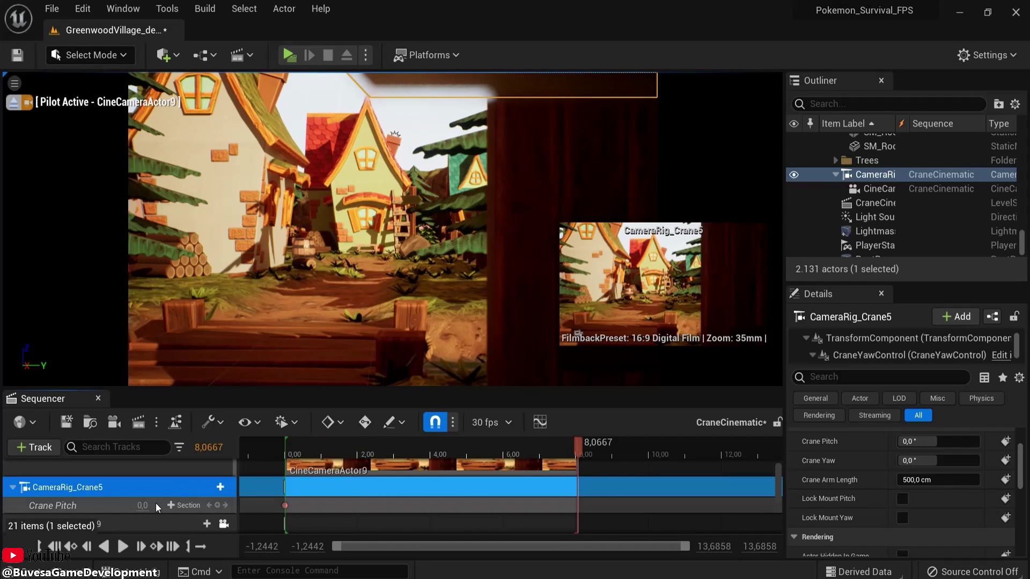
pyautogui.moveTo(142, 505); pyautogui.dragTo(424, 478)
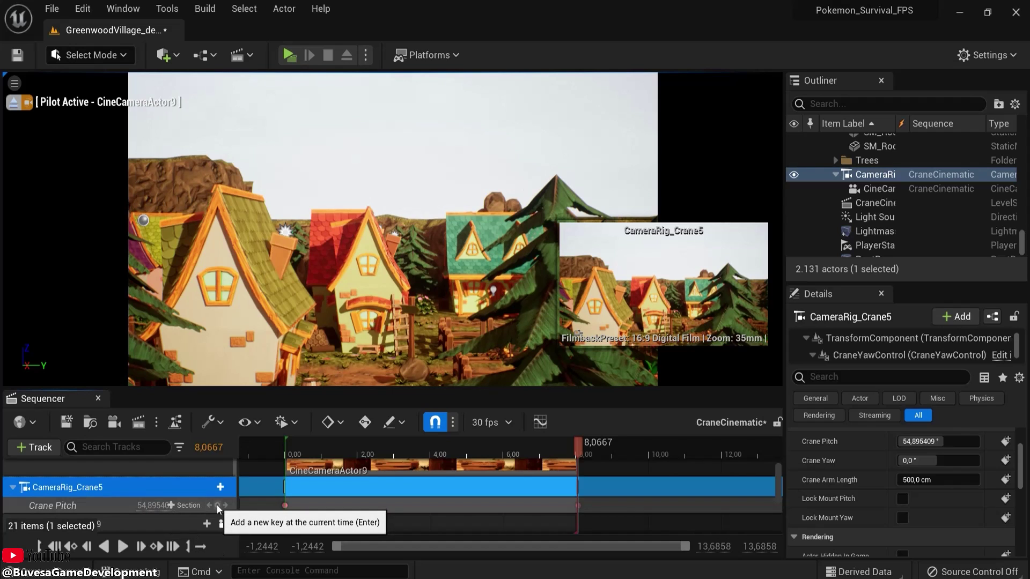
pyautogui.moveTo(578, 446)
pyautogui.mouseDown()
pyautogui.moveTo(287, 446)
pyautogui.moveTo(577, 453)
pyautogui.mouseUp()
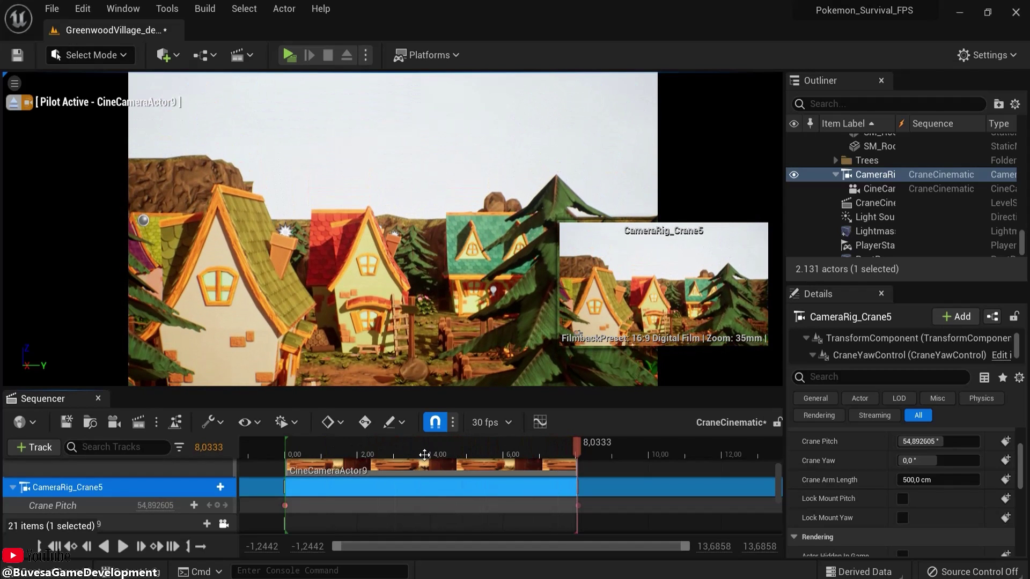
pyautogui.moveTo(402, 445); pyautogui.dragTo(292, 448)
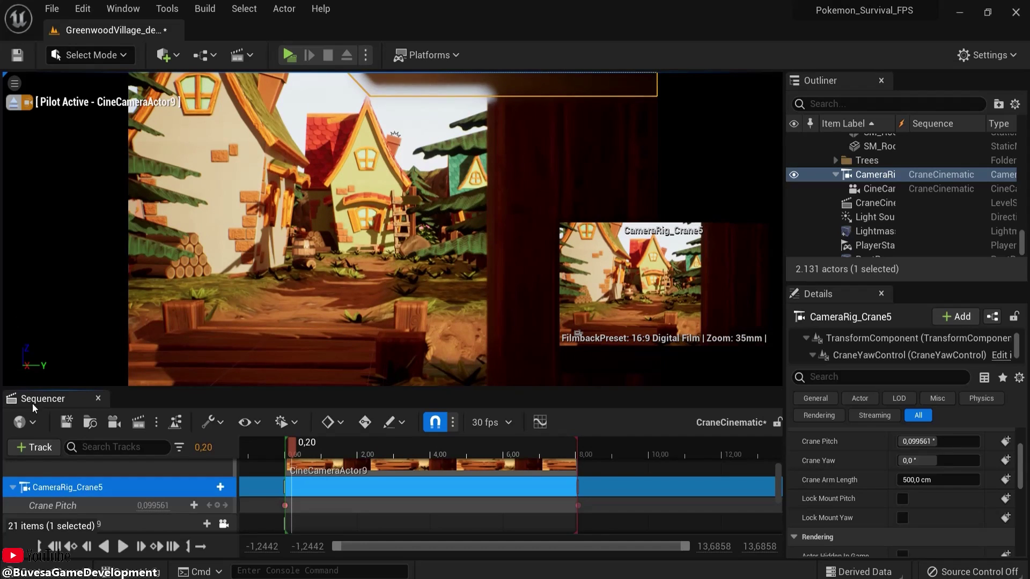
pyautogui.click(22, 56)
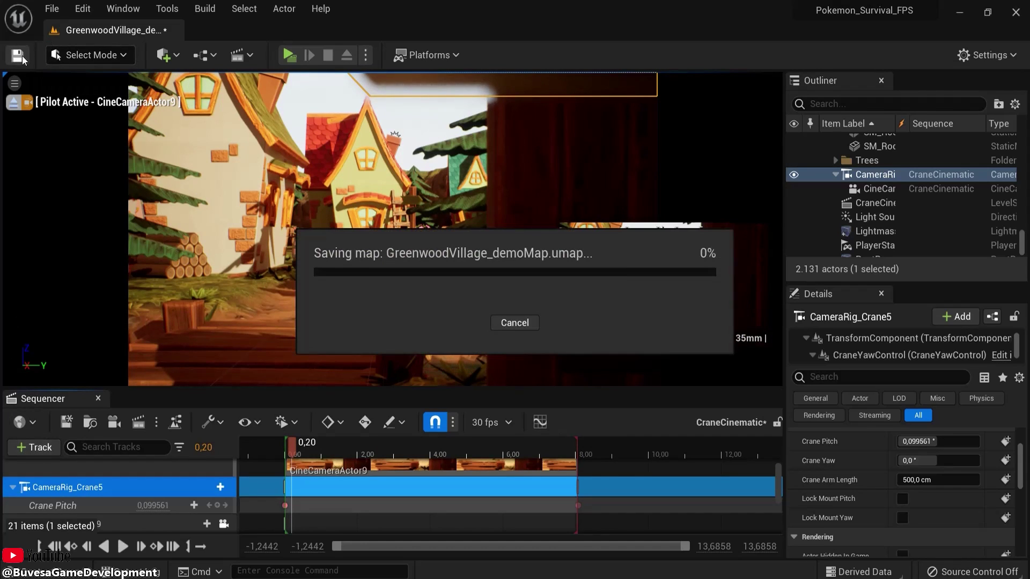
# Stop piloting the cine camera and scrub the sequence to watch the crane arm move from outside.
pyautogui.click(20, 103)
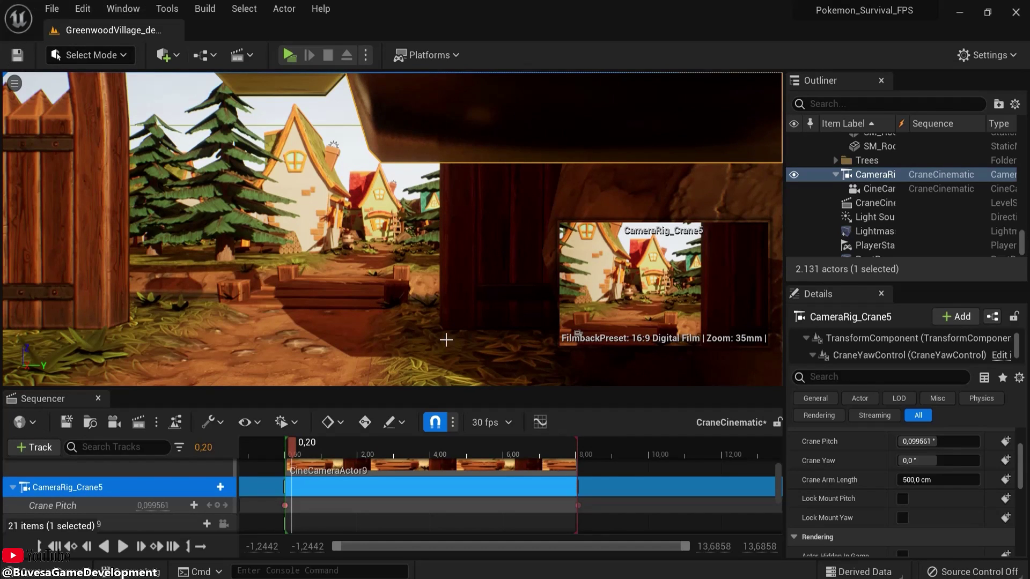
pyautogui.moveTo(292, 443); pyautogui.dragTo(342, 443)
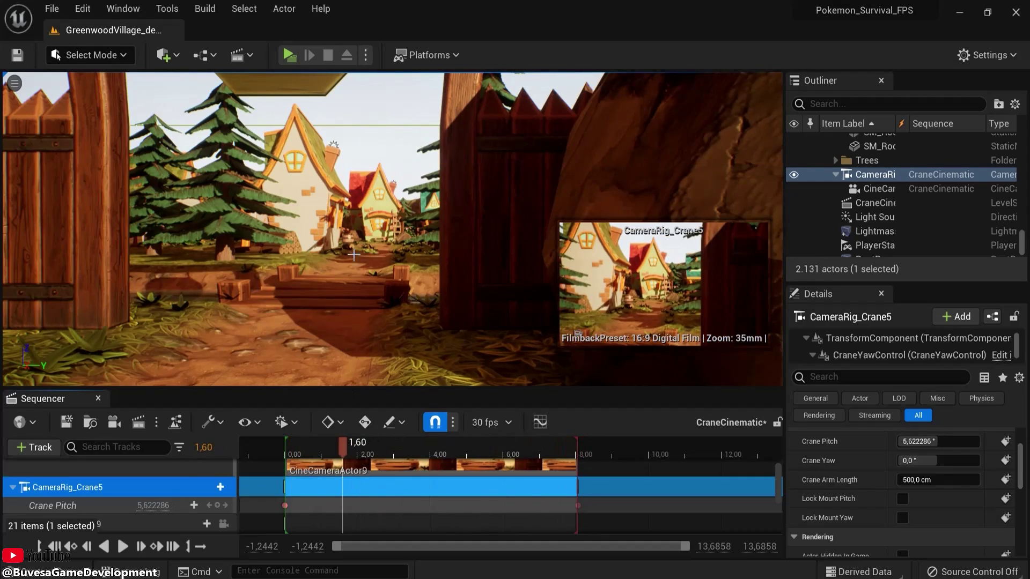
pyautogui.press('f')
pyautogui.moveTo(314, 446); pyautogui.dragTo(285, 443)
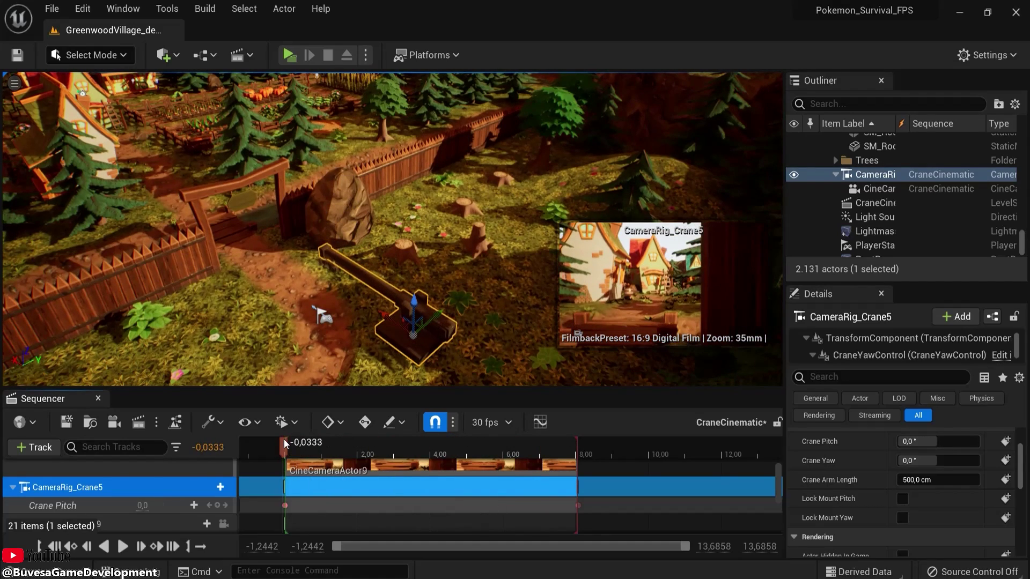
# Save the level and close the Sequencer.
pyautogui.click(16, 54)
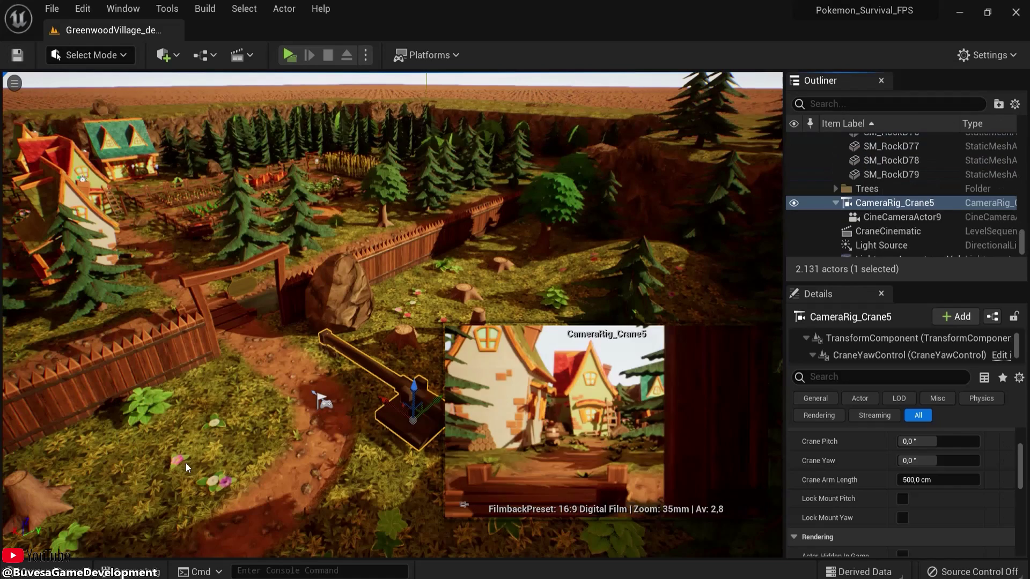
pyautogui.click(98, 398)
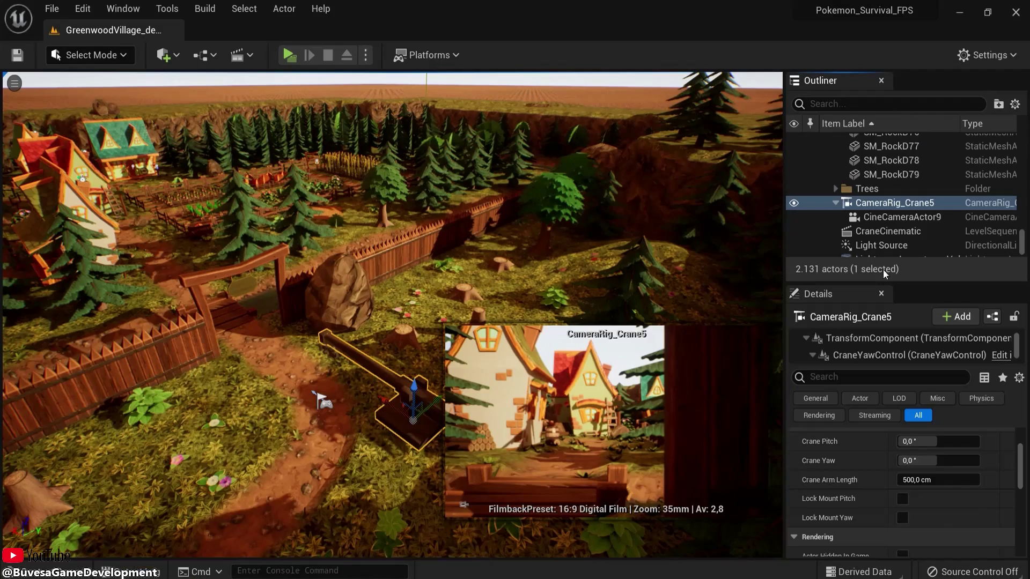
# Select the CraneCinematic sequence actor in the level and open the Level Blueprint.
pyautogui.click(885, 232)
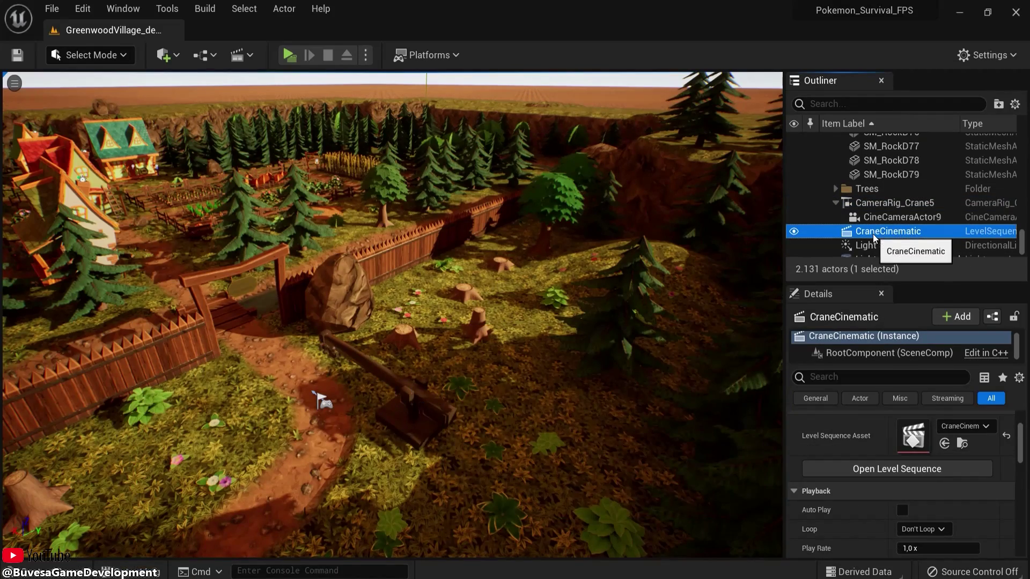
pyautogui.doubleClick(874, 235)
pyautogui.moveTo(427, 308); pyautogui.dragTo(417, 315, button='right')
pyautogui.press('g')
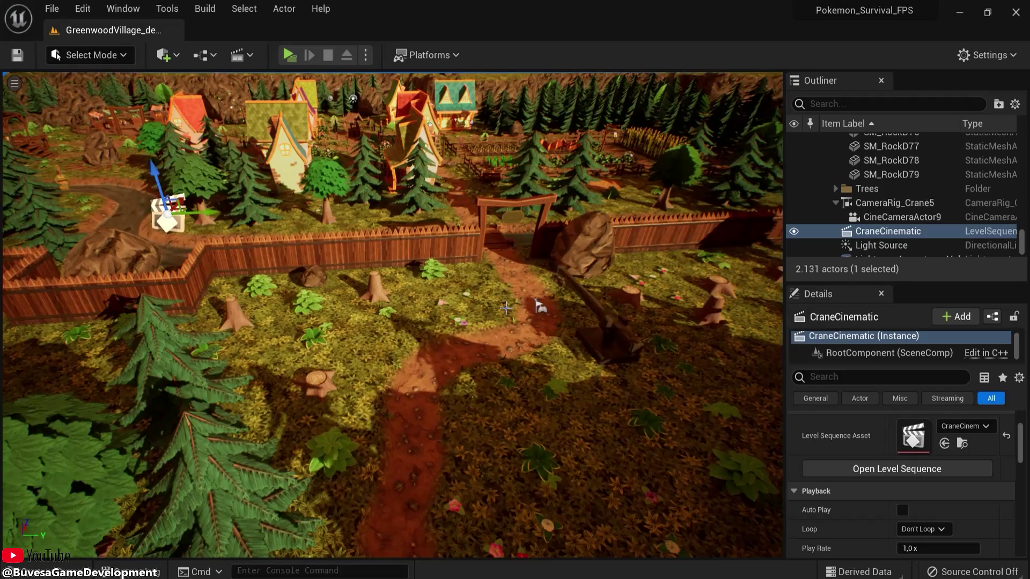
pyautogui.moveTo(582, 322); pyautogui.dragTo(671, 306, button='right')
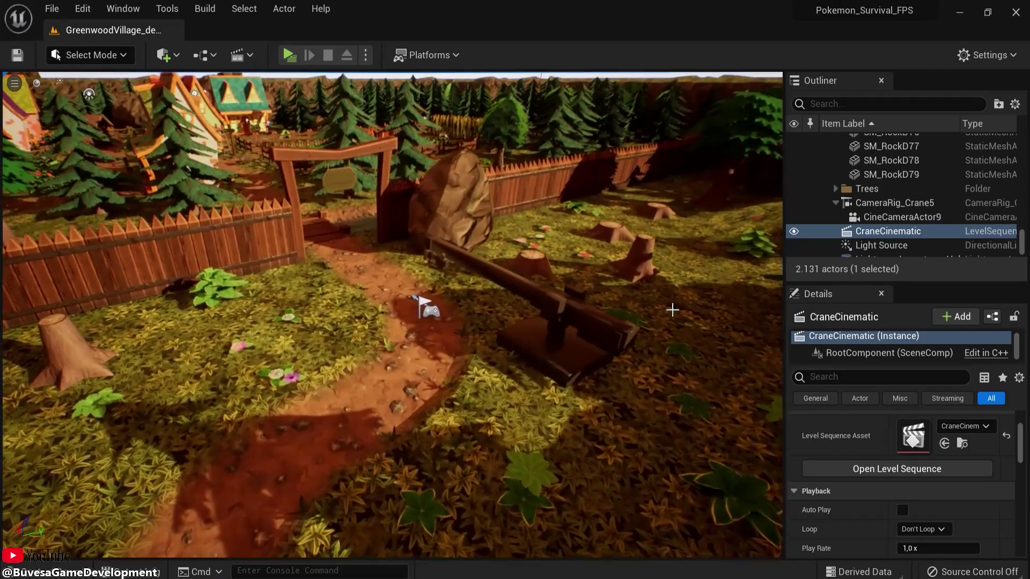
pyautogui.click(238, 55)
pyautogui.click(206, 54)
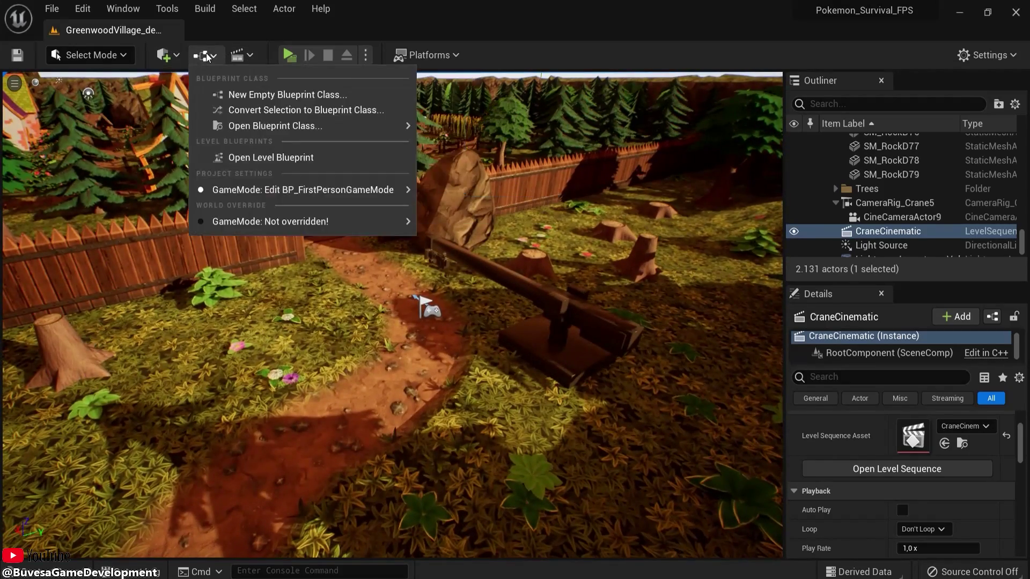
pyautogui.click(261, 160)
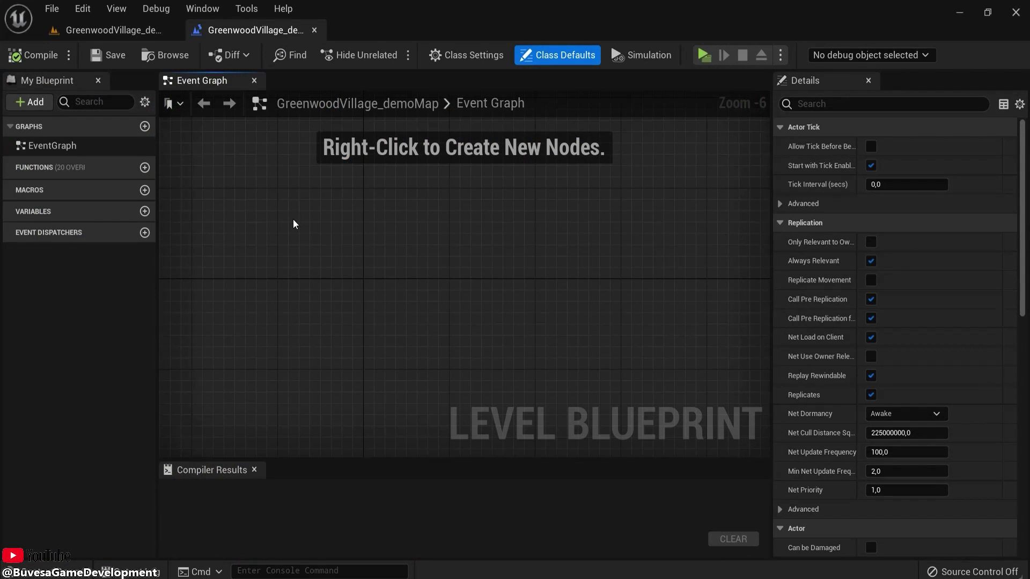
# Add an Event BeginPlay node to the Level Blueprint's event graph.
pyautogui.click(301, 237)
pyautogui.scroll(2, 340, 272)
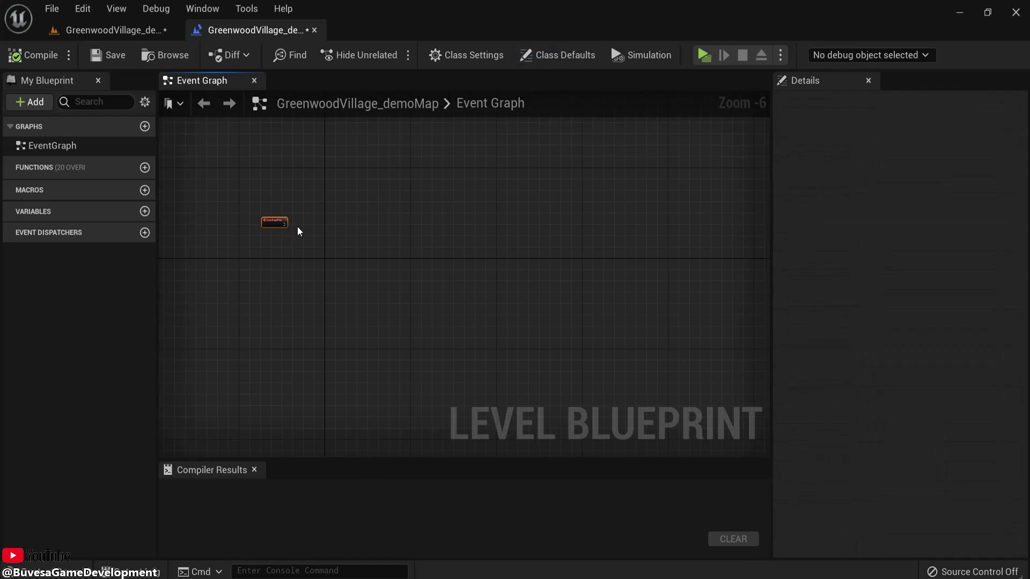
pyautogui.scroll(3, 273, 223)
# Create a reference to the CraneCinematic actor and add a Play (SequencePlayer) node from it.
pyautogui.click(118, 32)
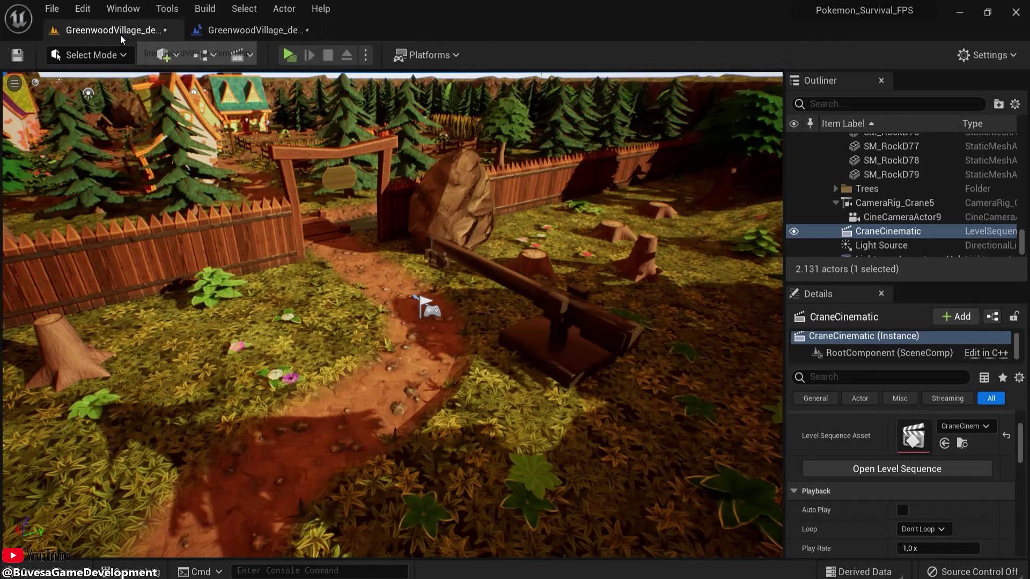
pyautogui.click(256, 30)
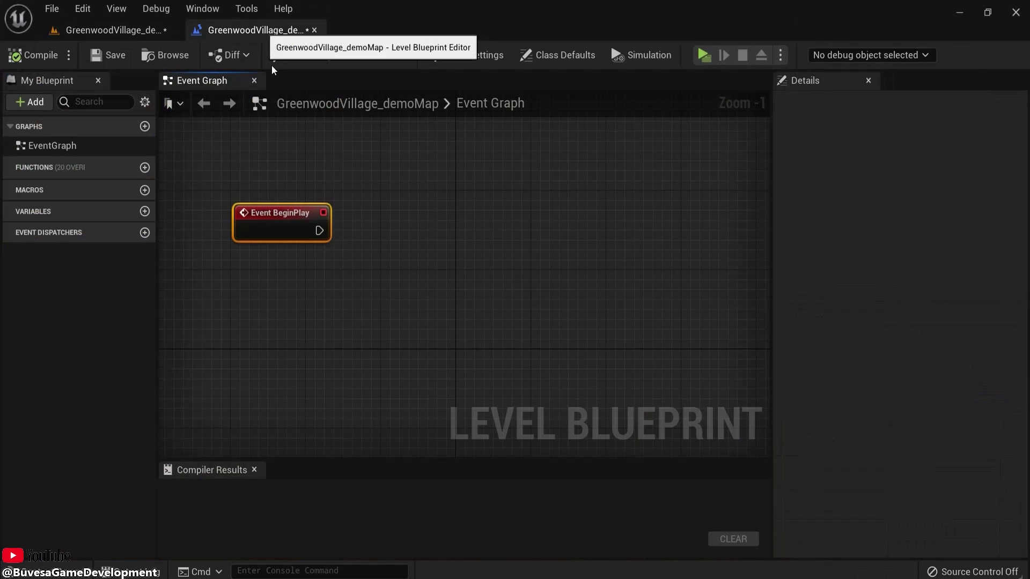
pyautogui.rightClick(556, 342)
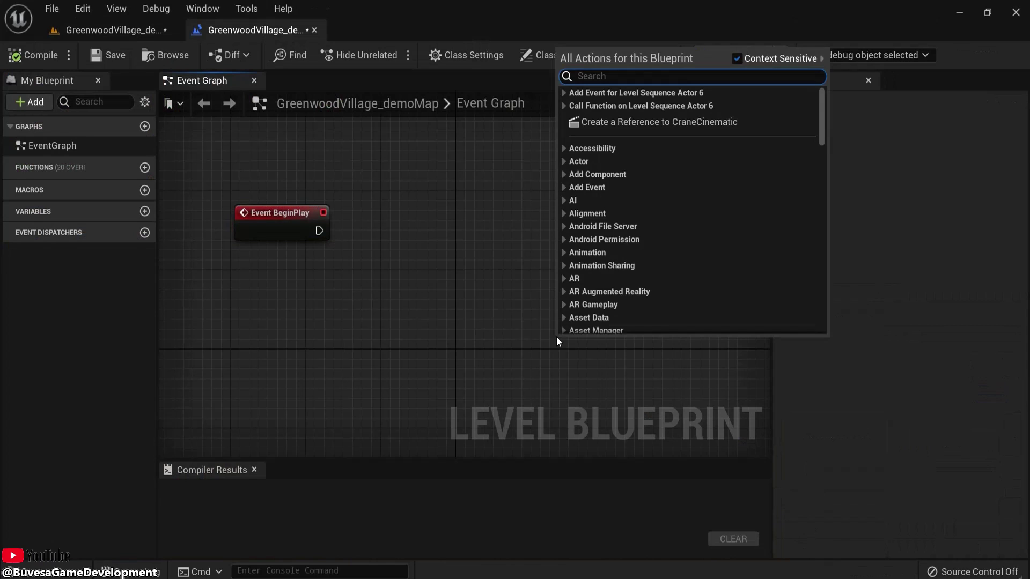
pyautogui.click(605, 123)
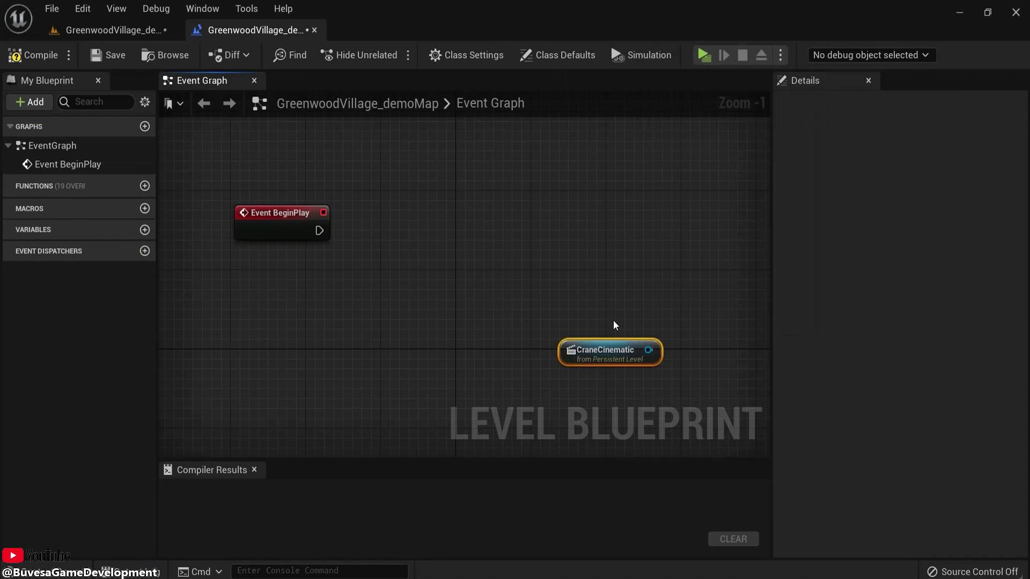
pyautogui.moveTo(648, 349); pyautogui.dragTo(682, 303)
pyautogui.write('play')
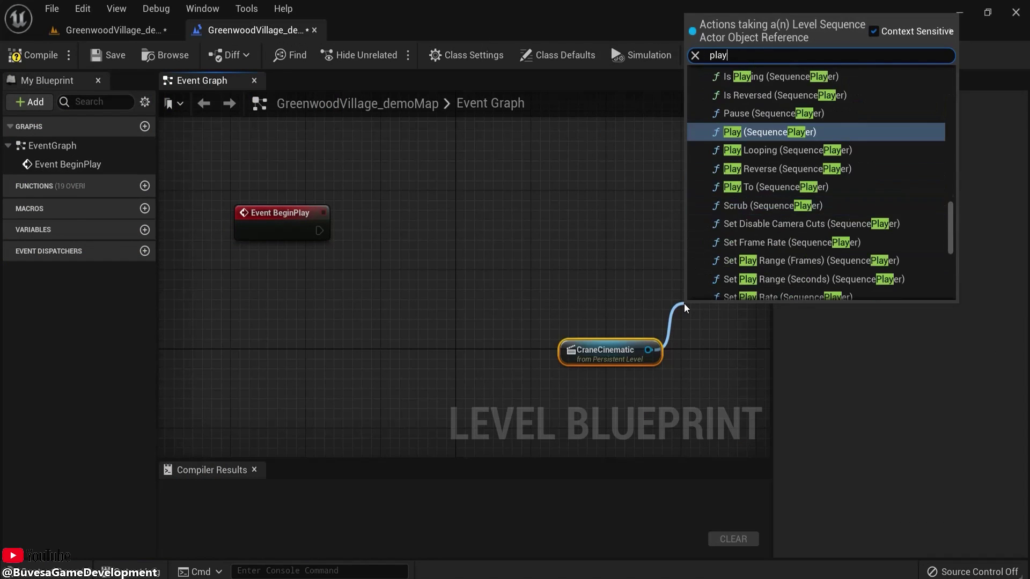
pyautogui.click(769, 132)
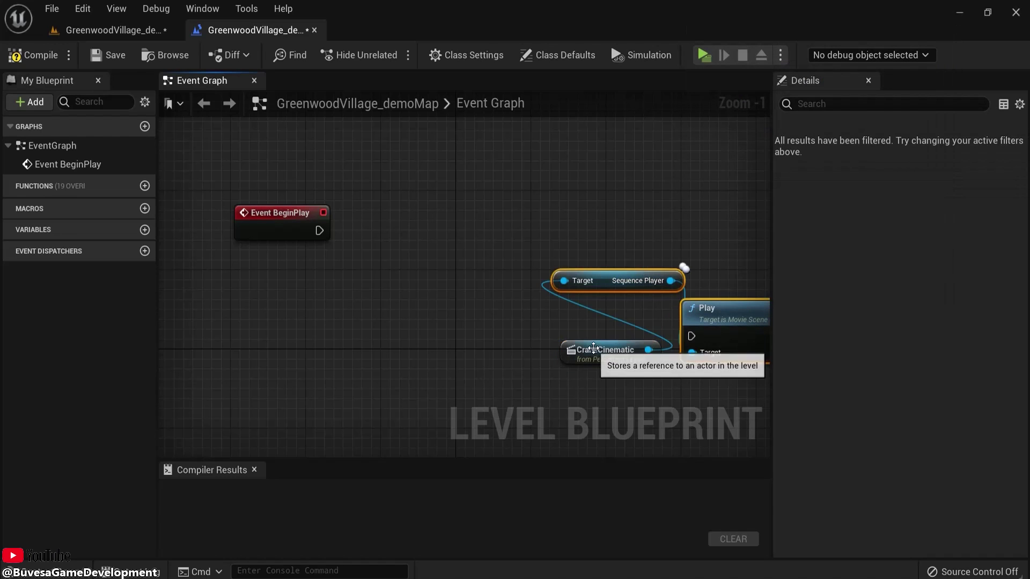
# Arrange the nodes with Event BeginPlay connected to the Play node and run the game to test the cinematic.
pyautogui.moveTo(588, 352); pyautogui.dragTo(445, 290)
pyautogui.moveTo(729, 317); pyautogui.dragTo(656, 317, button='right')
pyautogui.moveTo(653, 316); pyautogui.dragTo(247, 231)
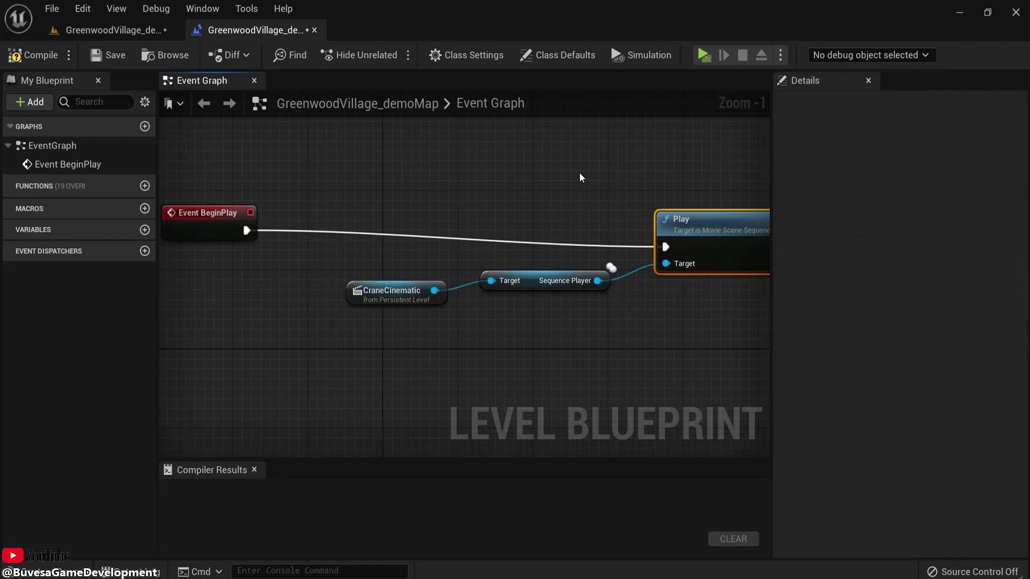
pyautogui.click(703, 56)
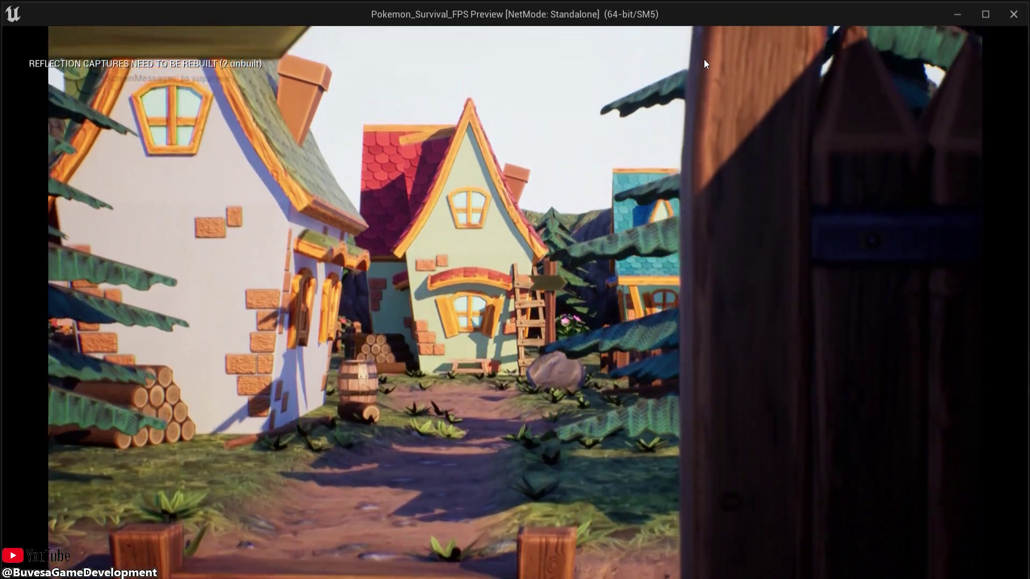